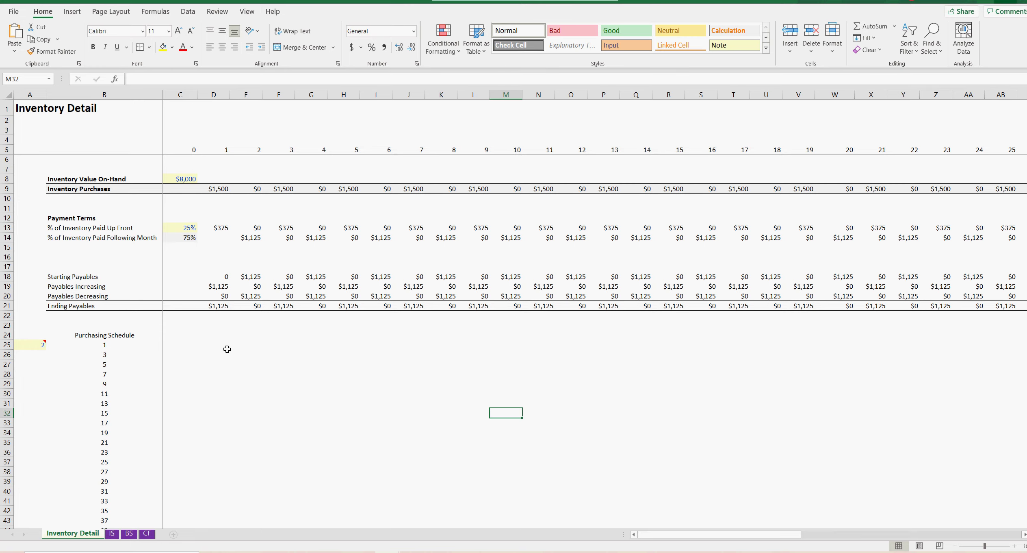
Look through the Income Statement, Balance Sheet and Cash Flow Statement sheets and return to Inventory Detail
drag(683, 535, 653, 543)
click(281, 188)
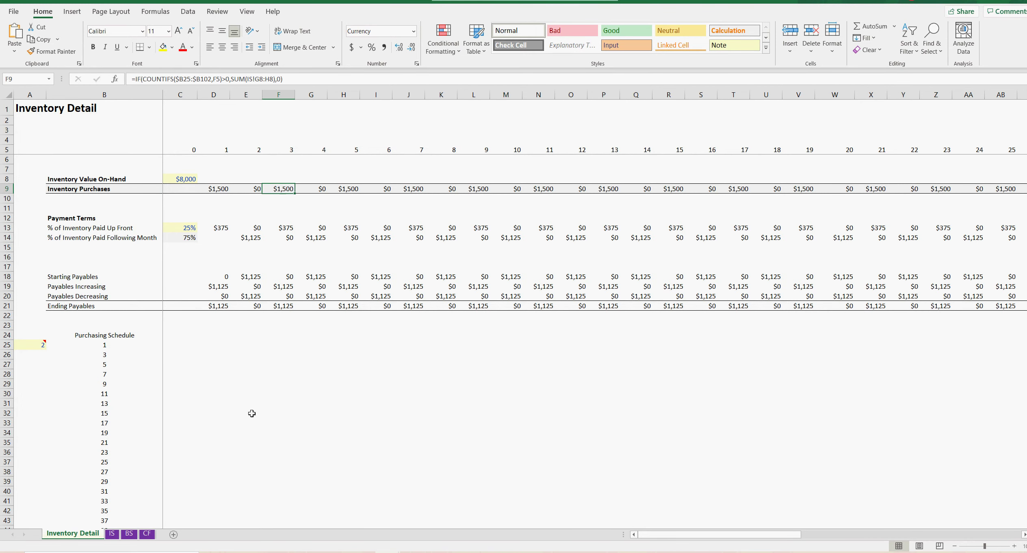
click(113, 534)
click(268, 180)
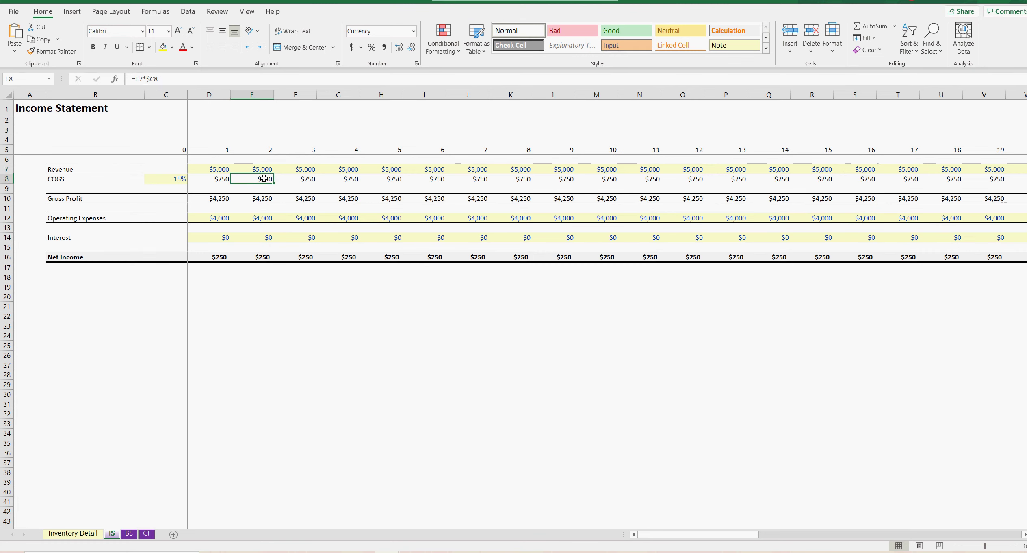
click(265, 197)
click(129, 534)
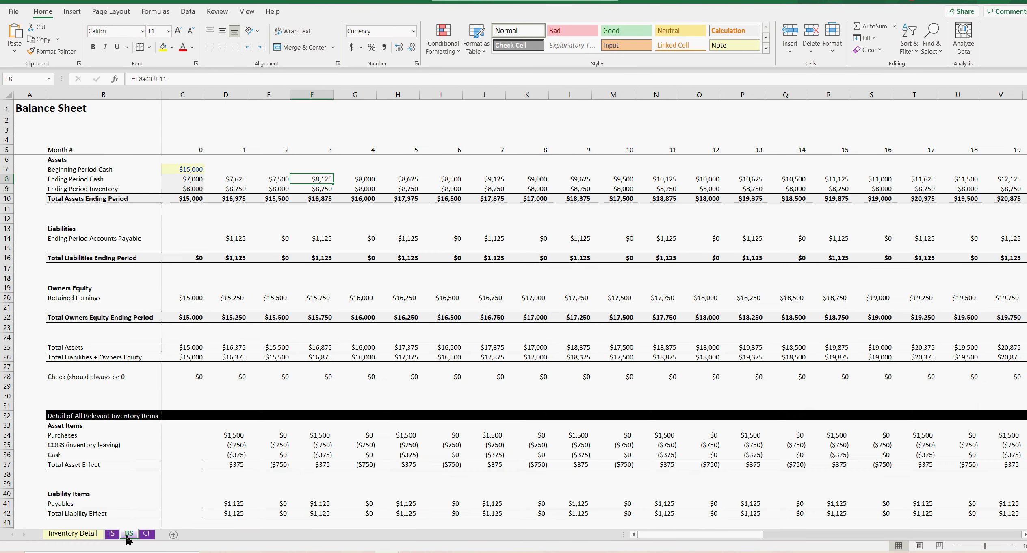
scroll(268, 280, down, 6)
scroll(284, 285, up, 6)
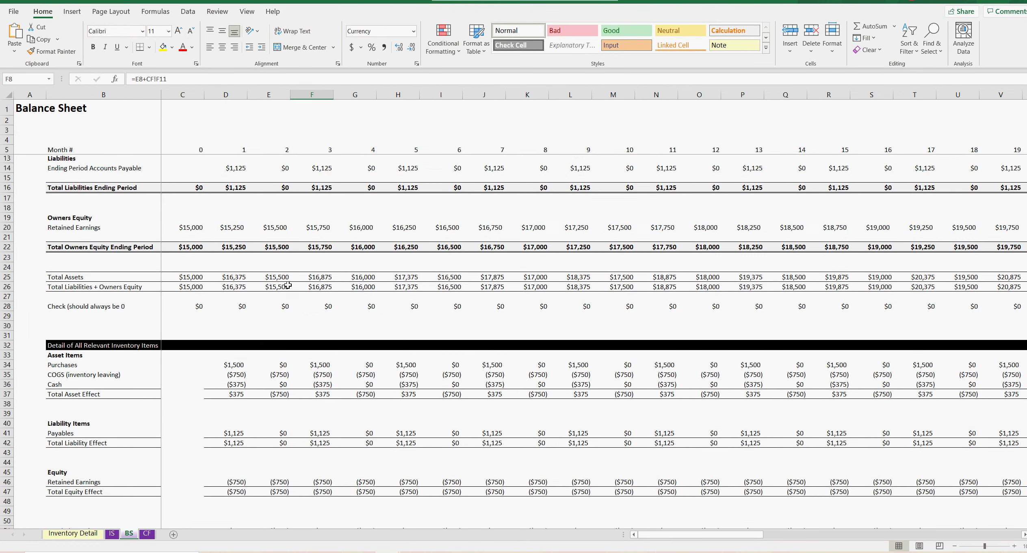
click(236, 180)
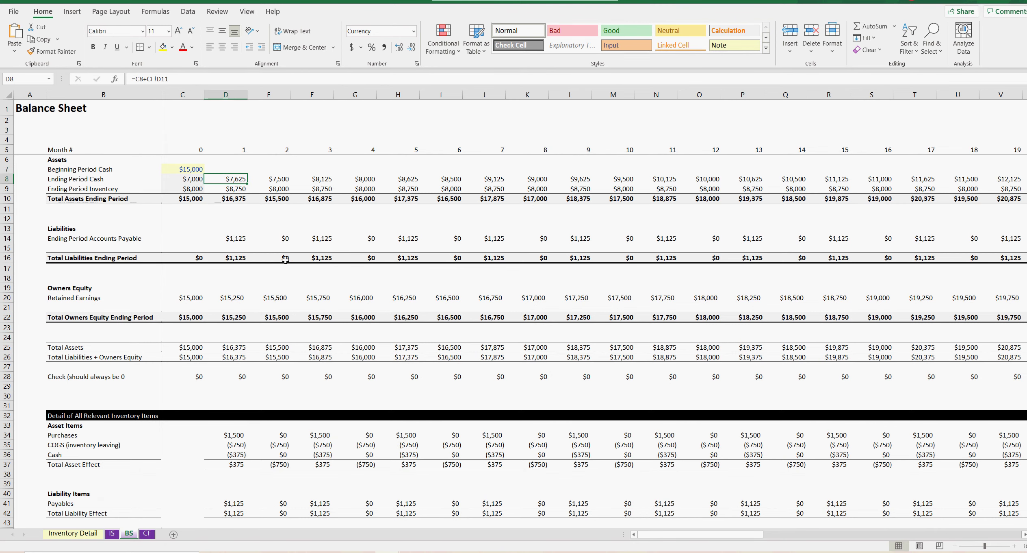
click(147, 533)
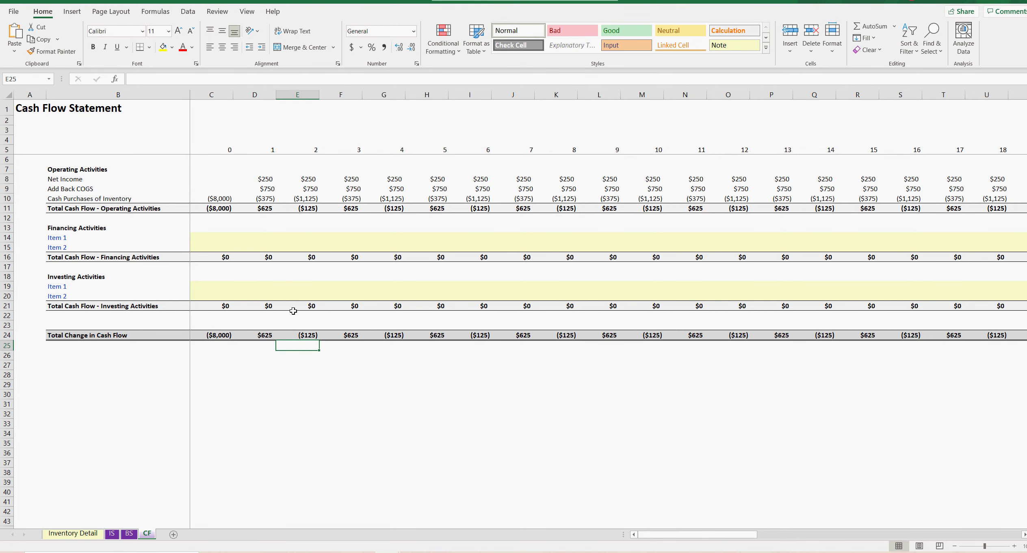
click(110, 534)
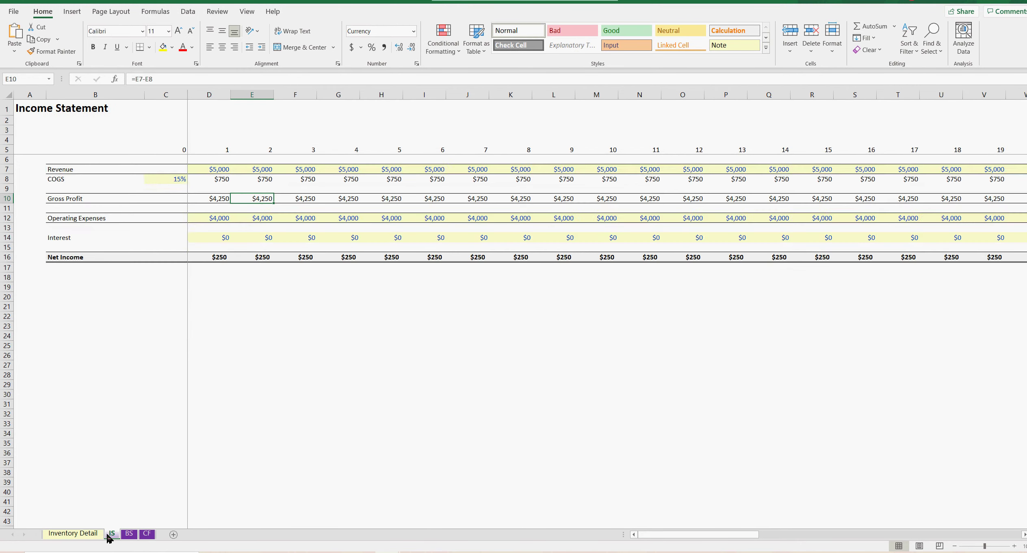
click(75, 538)
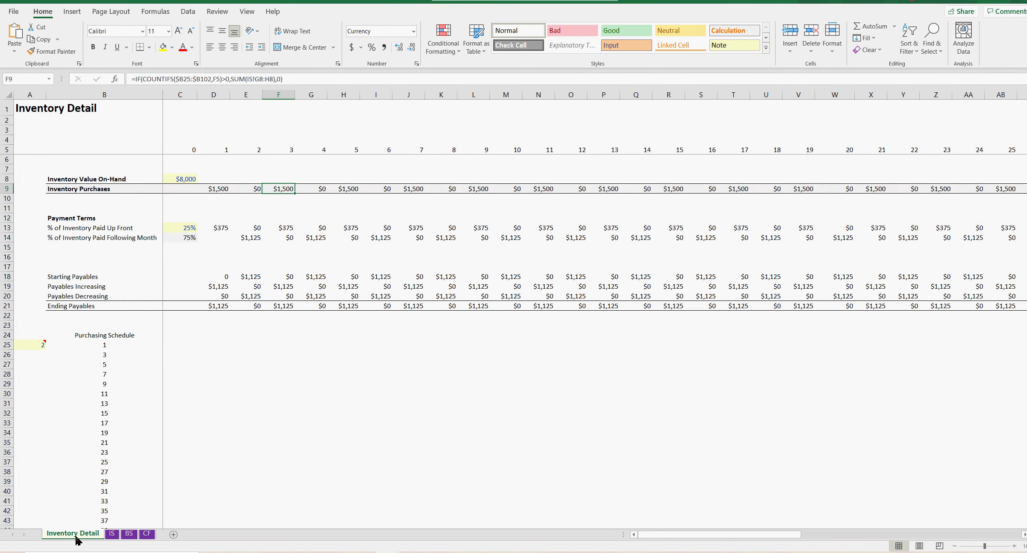
click(357, 421)
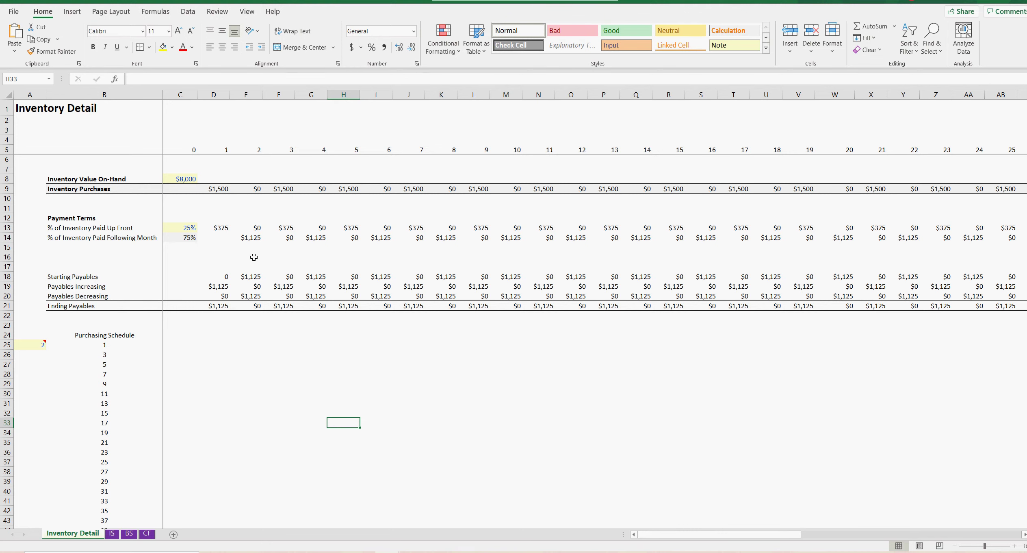
Inspect the month 1 Inventory Purchases formula and read the note on the purchasing interval in cell A25
click(224, 190)
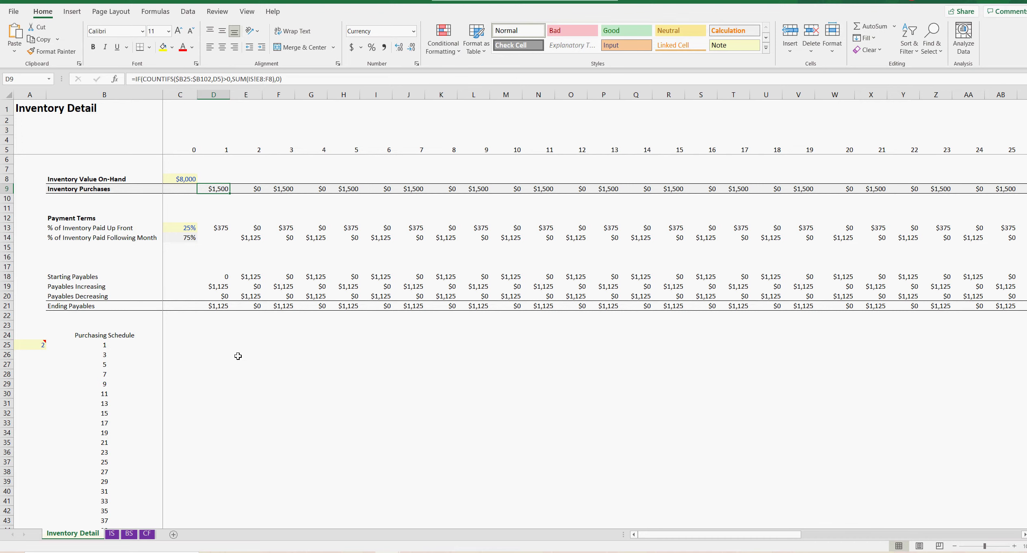
click(31, 344)
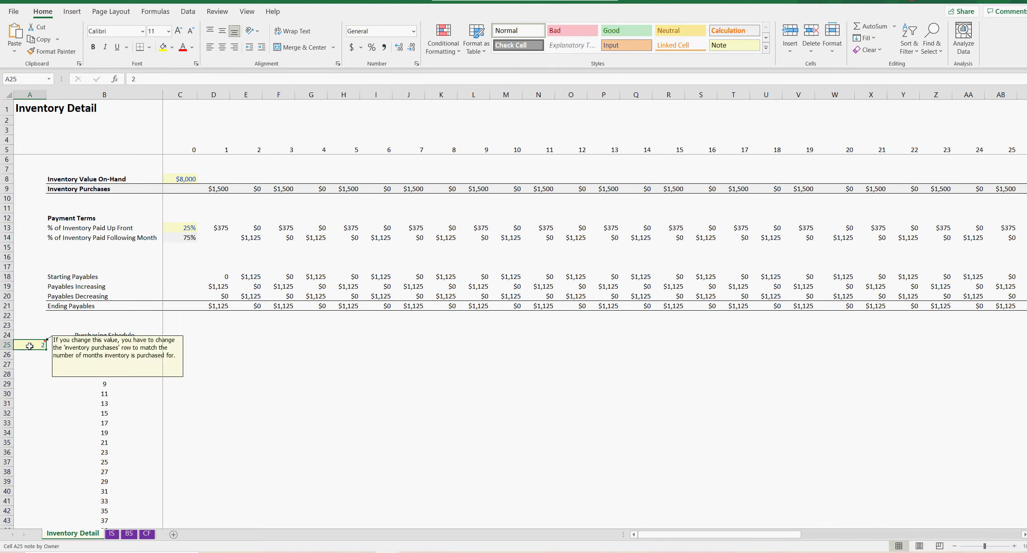
mouse_move(21, 347)
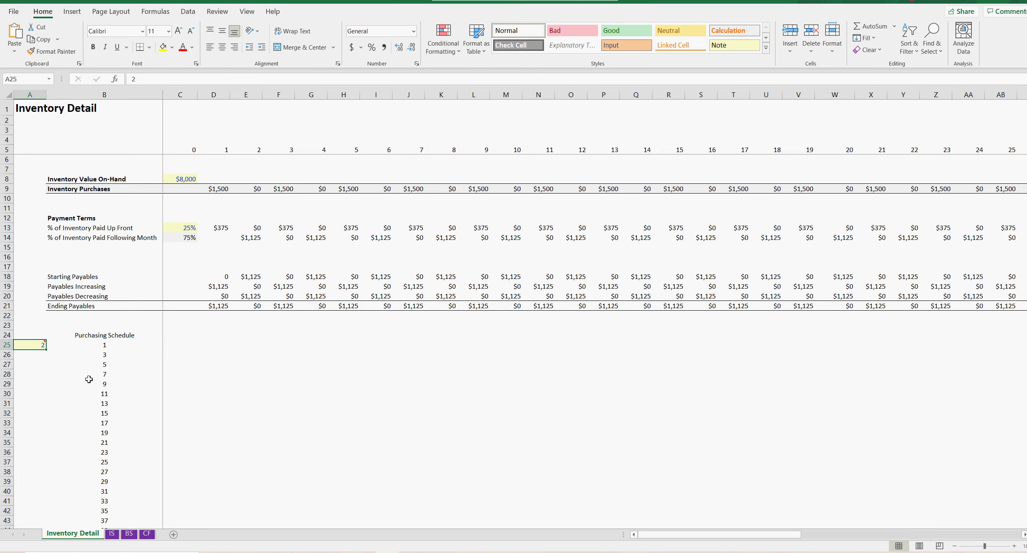
Step through the Inventory Purchases formulas from month 1 to month 7 and back to month 1
click(228, 188)
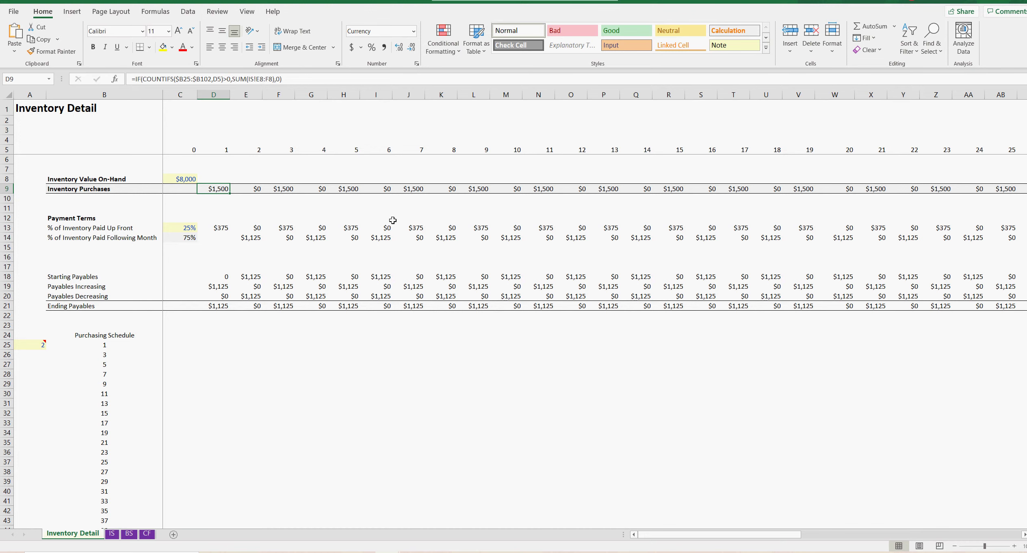
key(Right)
key(Right)
key(Right)
key(Right)
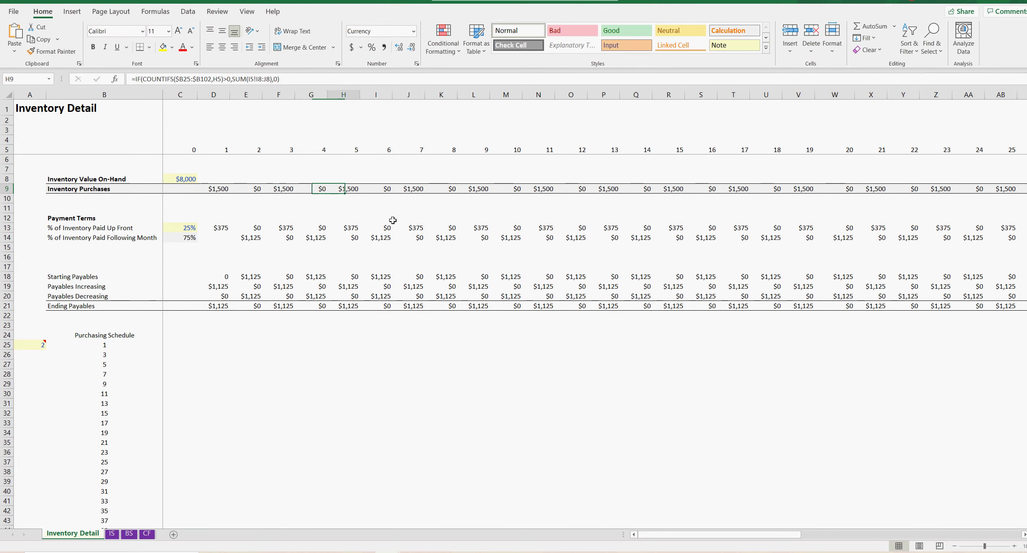
key(Right)
key(Right)
key(Left)
key(Left)
key(Left)
key(Left)
key(Left)
key(Left)
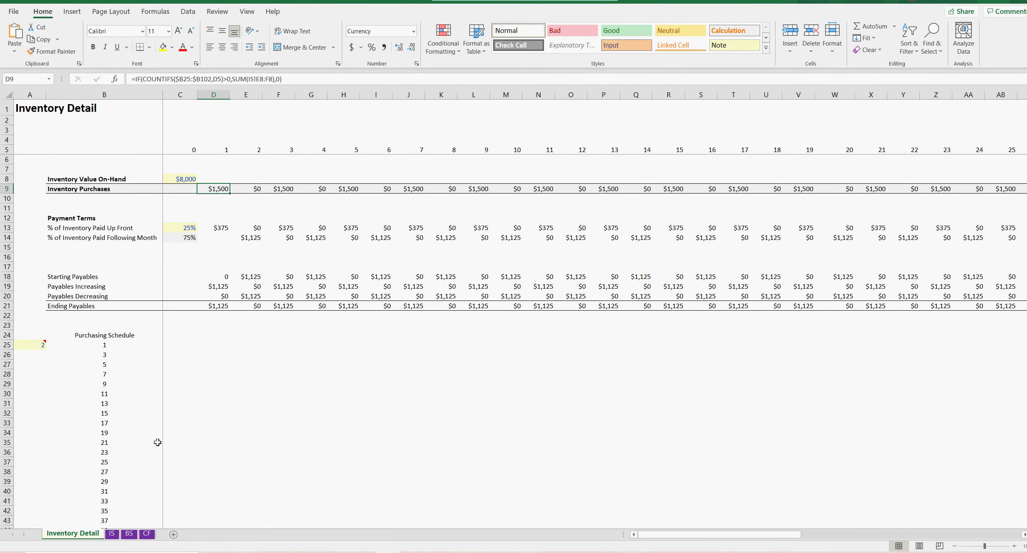
Compare the Inventory Purchases for months 1, 3 and 5 with the monthly COGS on the income statement
click(112, 533)
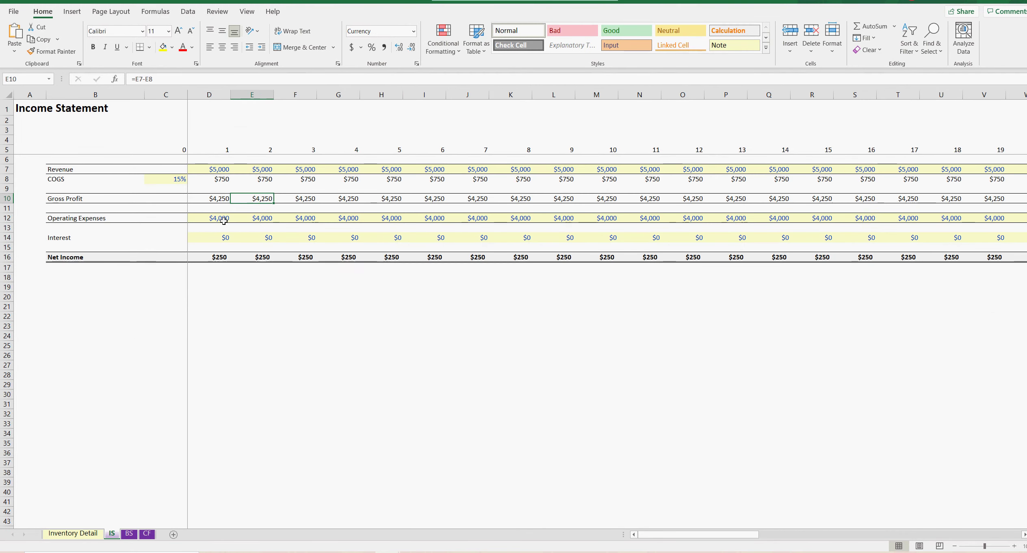
drag(265, 182, 294, 181)
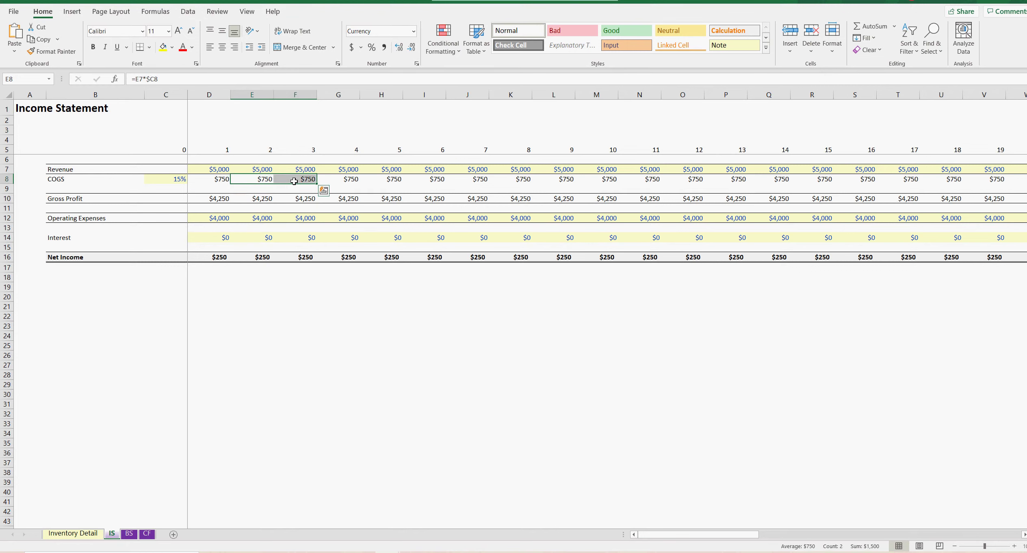
click(89, 534)
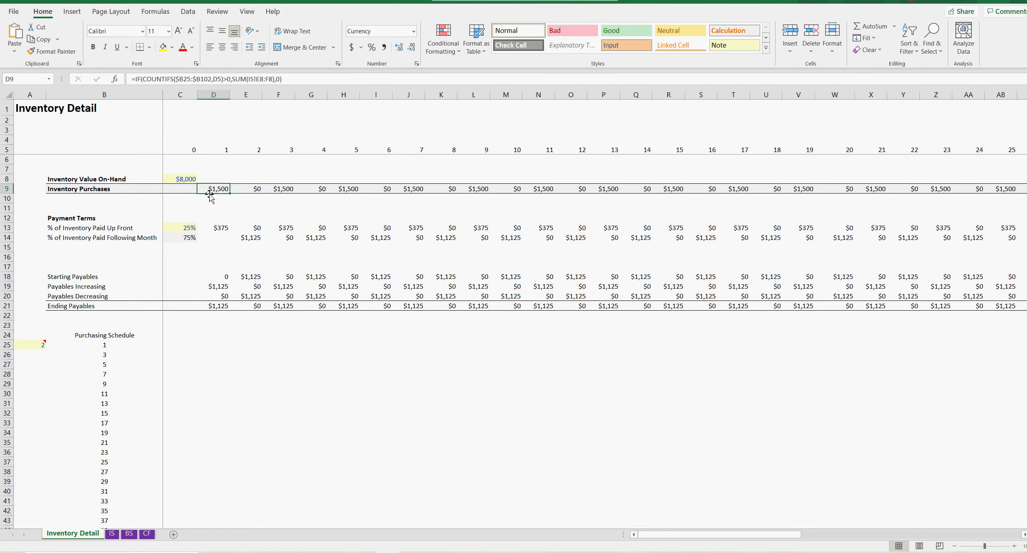
click(280, 190)
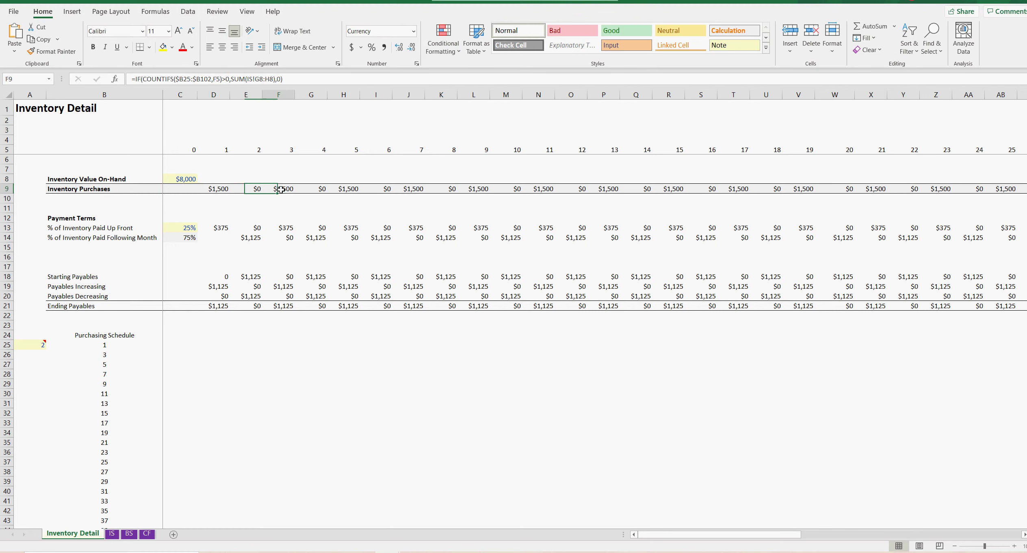
click(341, 190)
click(225, 189)
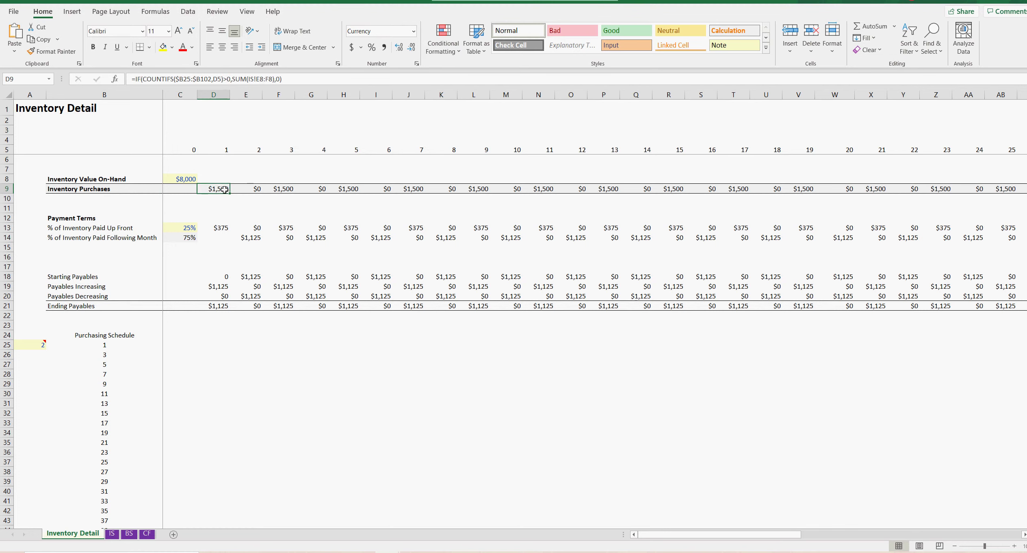
click(111, 533)
click(223, 179)
click(264, 180)
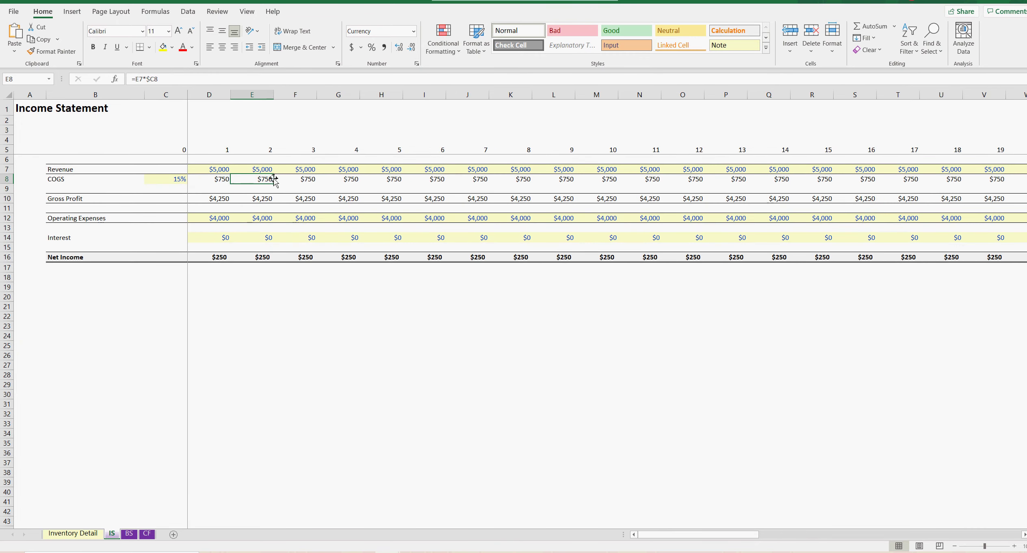
drag(224, 179, 627, 179)
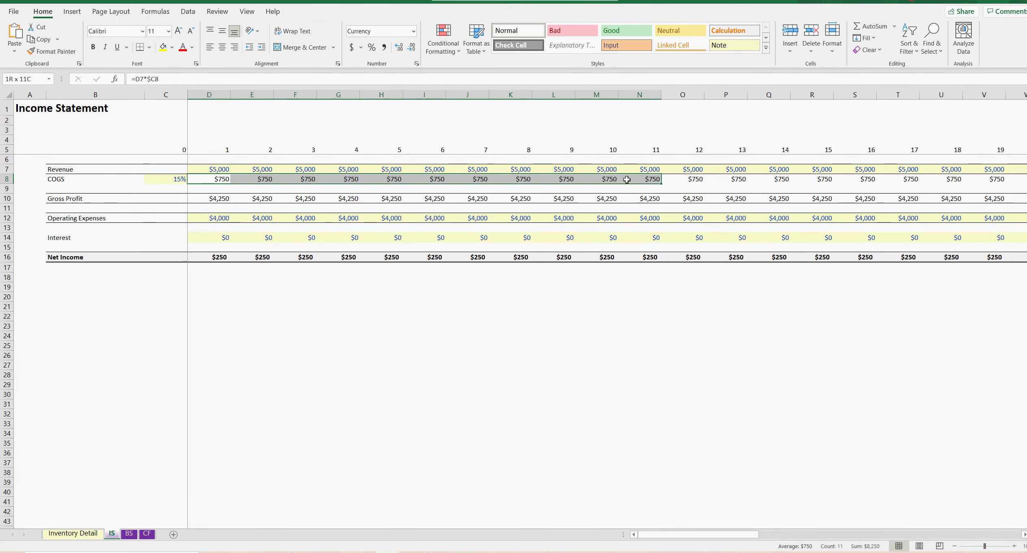
click(75, 533)
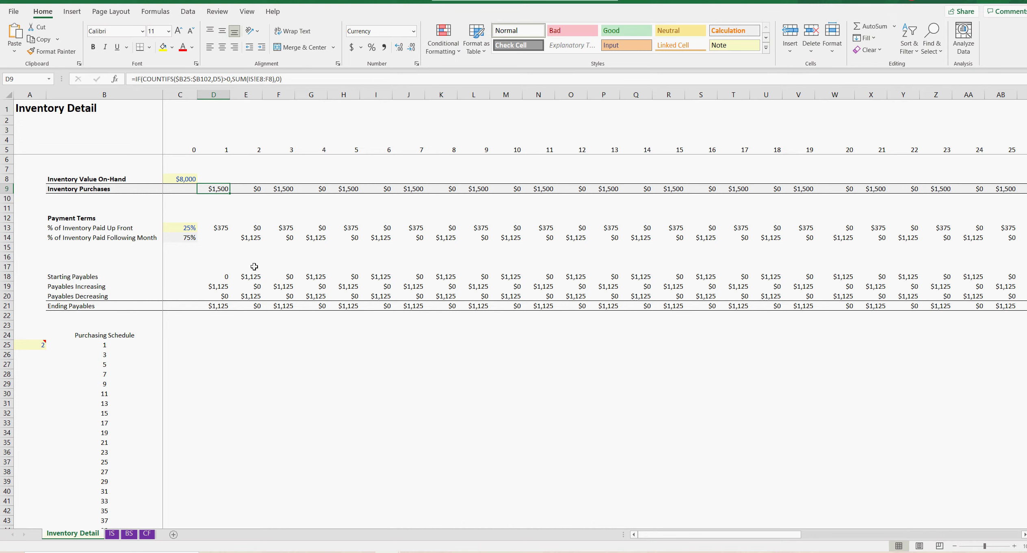
Examine how the up-front and following-month payment formulas in D13 and E14 apply the payment terms to month 1 purchases
click(216, 228)
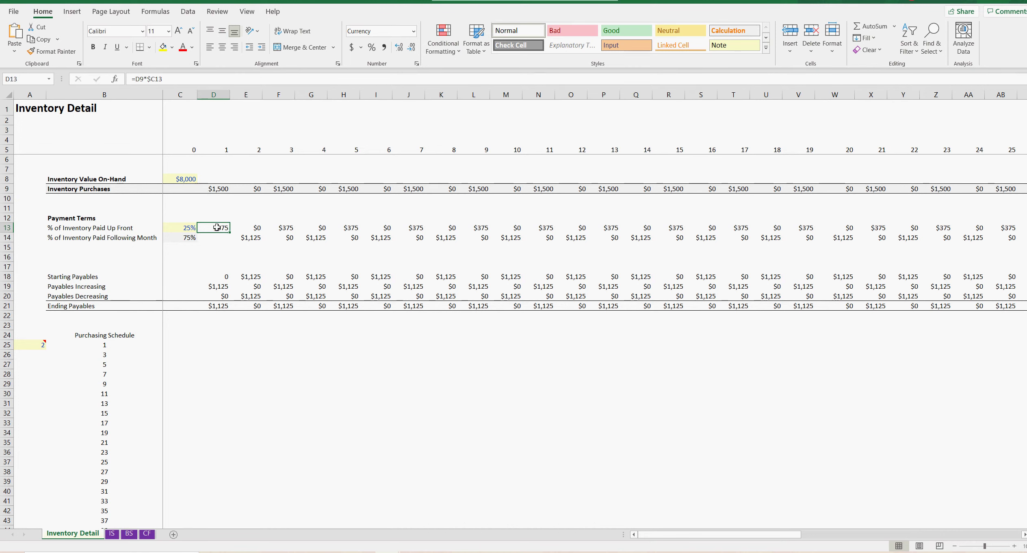
click(185, 229)
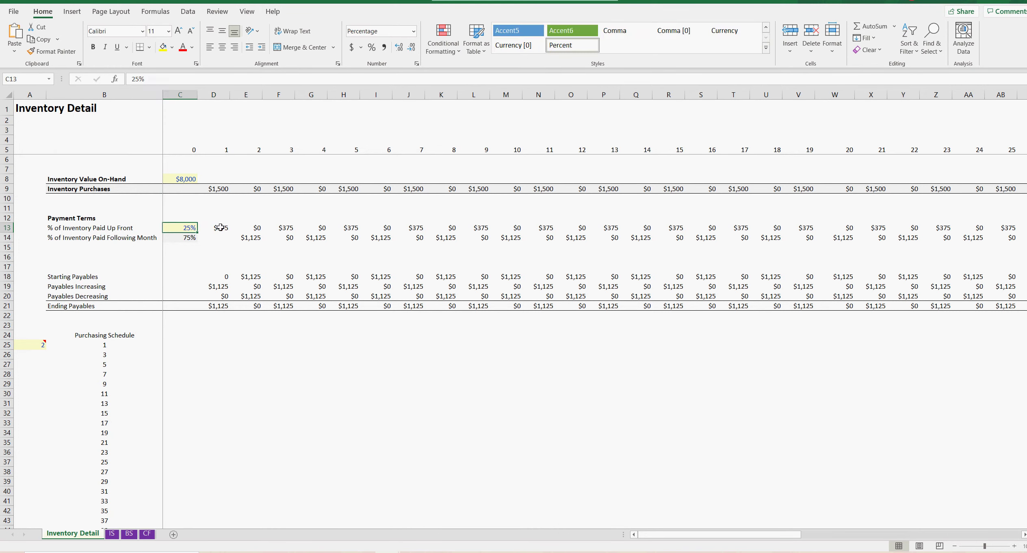
click(222, 189)
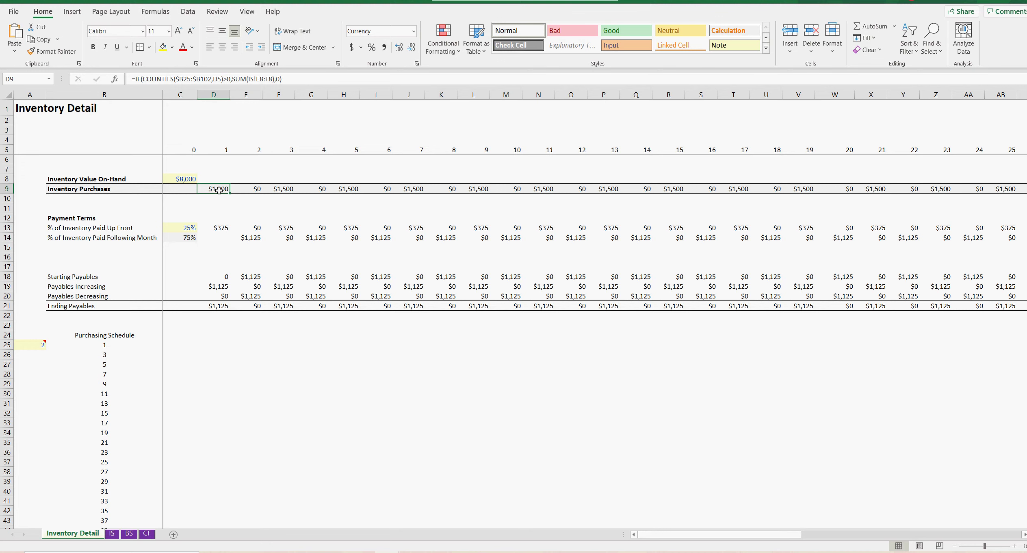
click(219, 227)
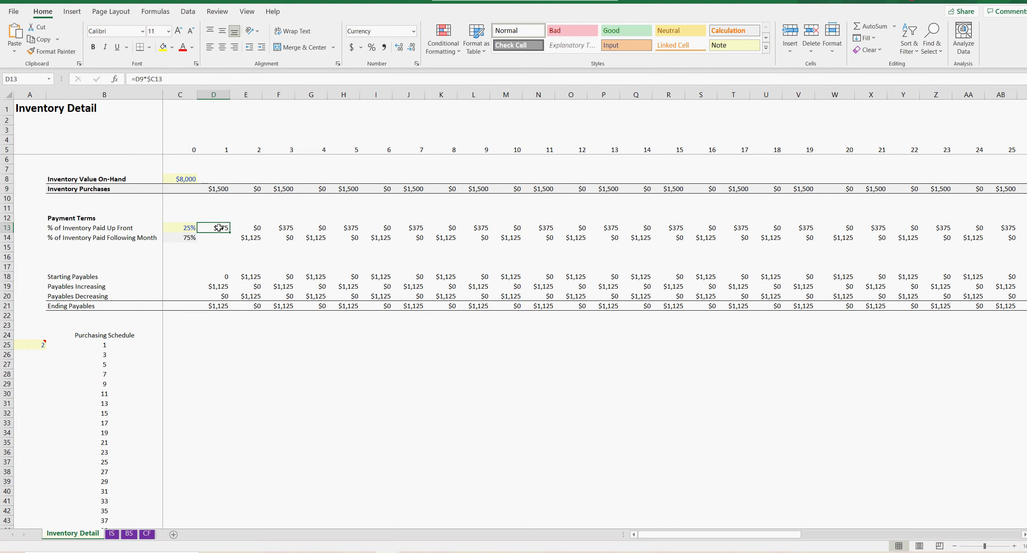
click(246, 238)
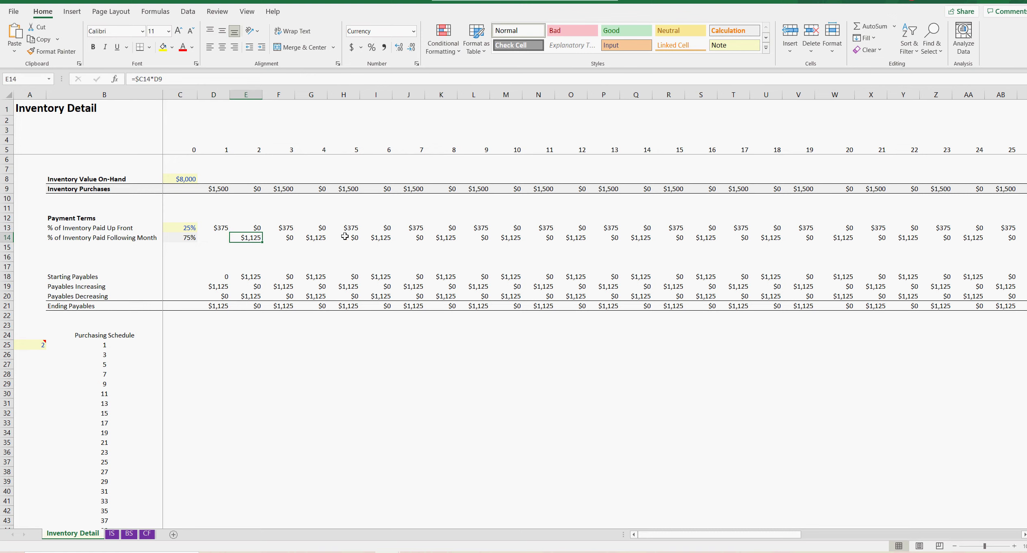
click(221, 228)
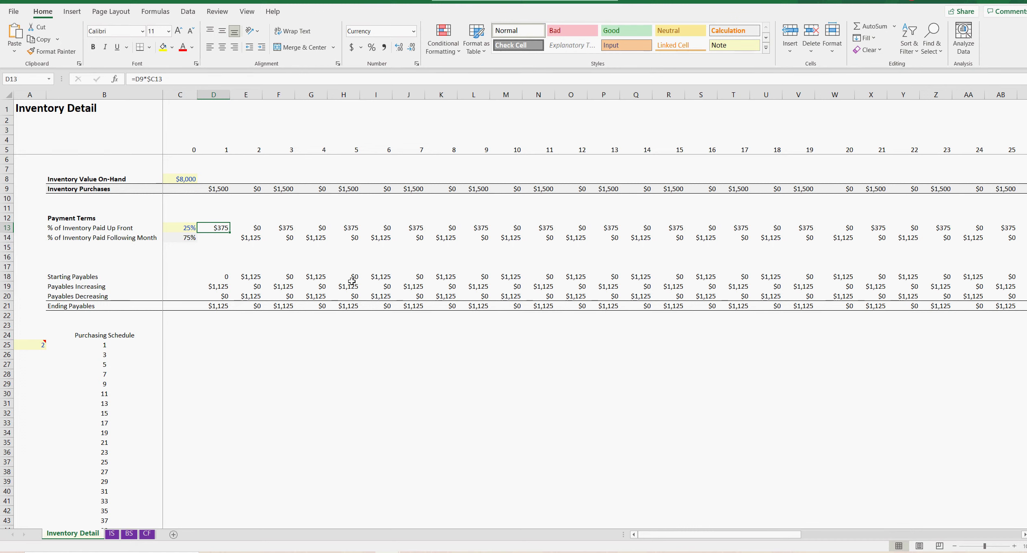
Check the month 1 to 5 inventory purchases against the up-front payment in month 1 and the remaining payment in month 2
click(219, 190)
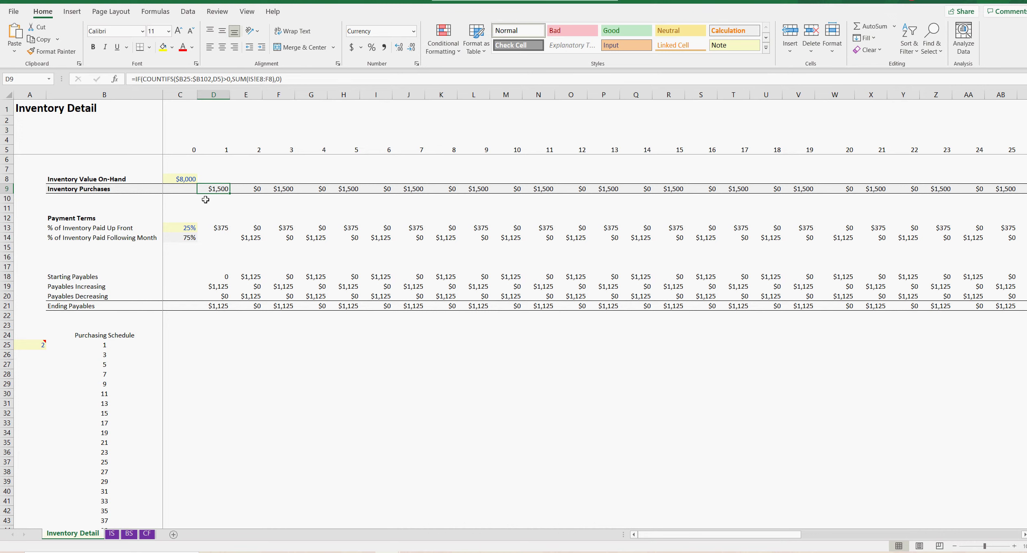
drag(214, 191, 337, 189)
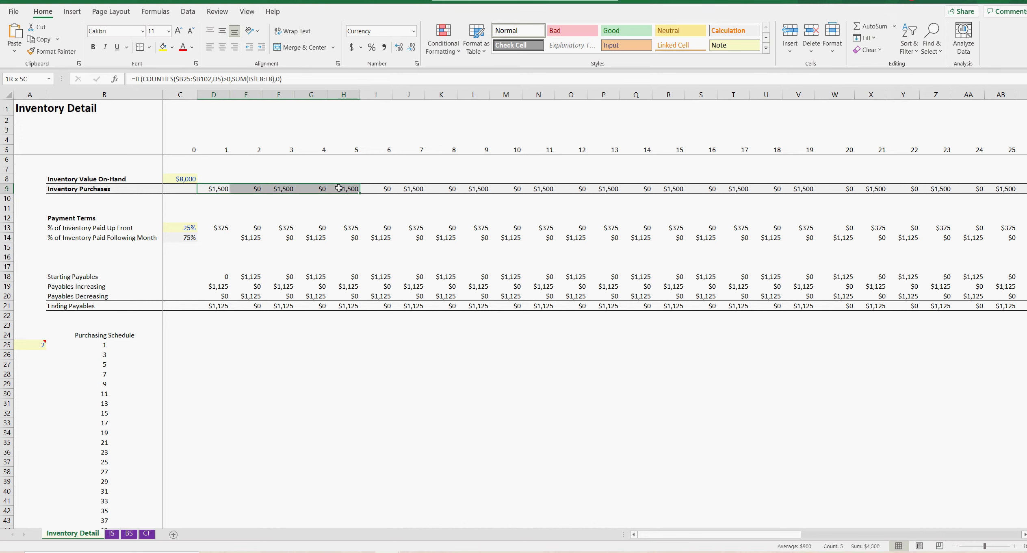
click(228, 230)
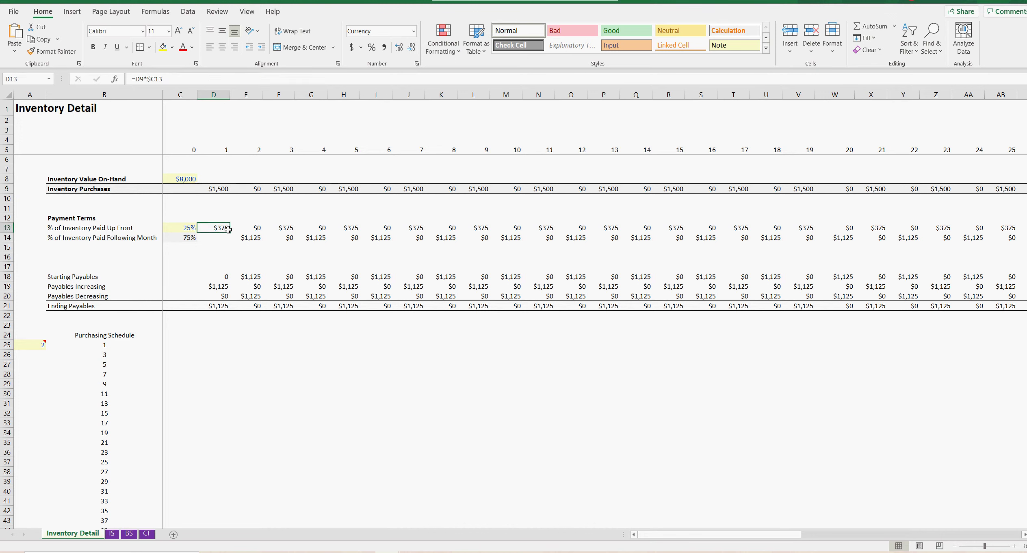
click(248, 238)
click(217, 228)
click(247, 237)
click(217, 227)
click(220, 189)
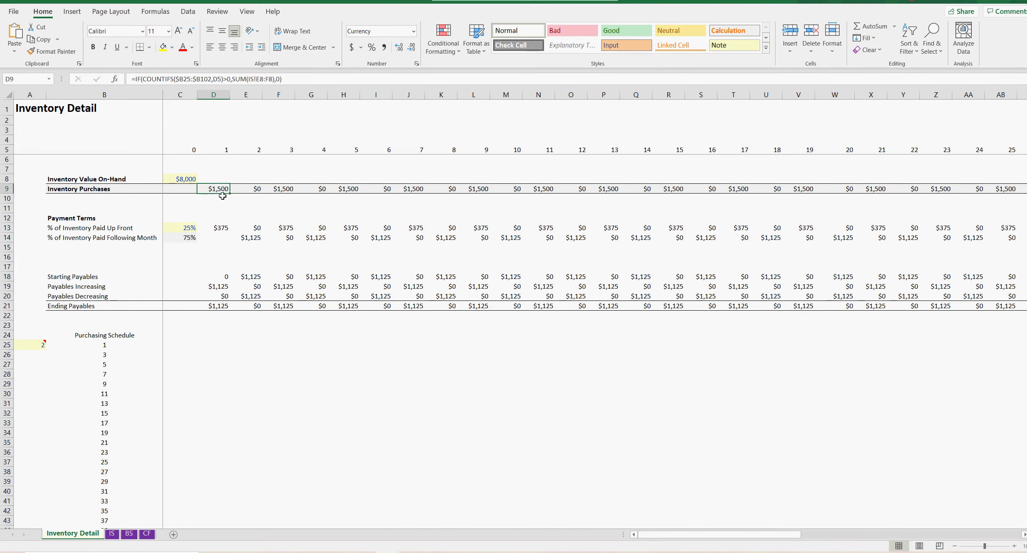
click(222, 228)
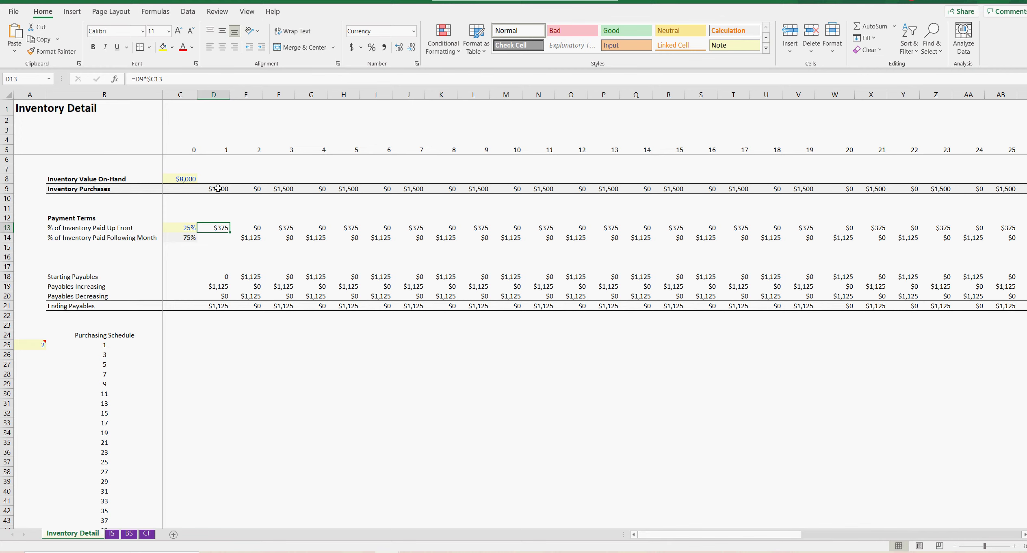
click(332, 361)
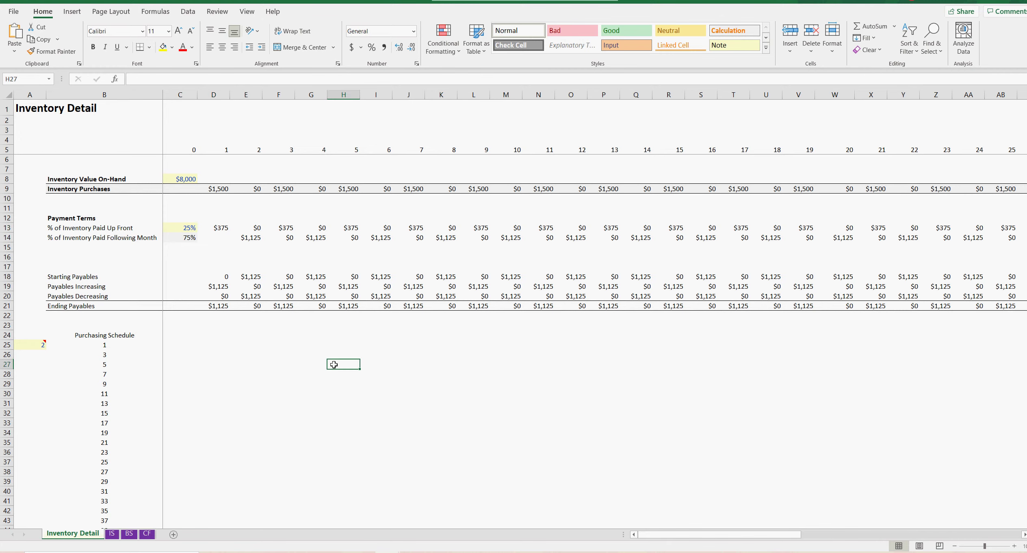
Trace the month 1 Inventory Purchases into the month 1 Ending Period Inventory formula on the balance sheet and return to Inventory Detail
click(219, 188)
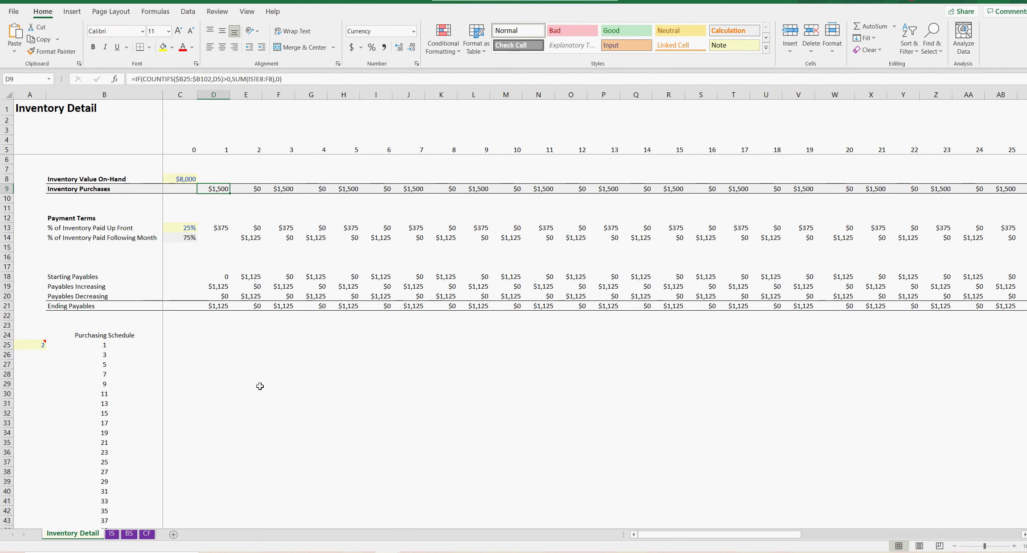
click(129, 534)
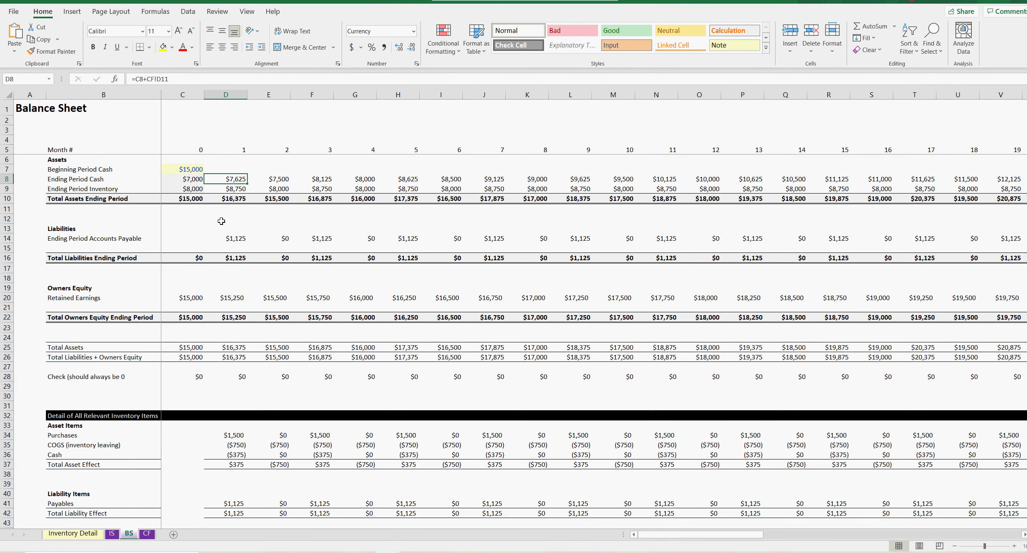
click(231, 189)
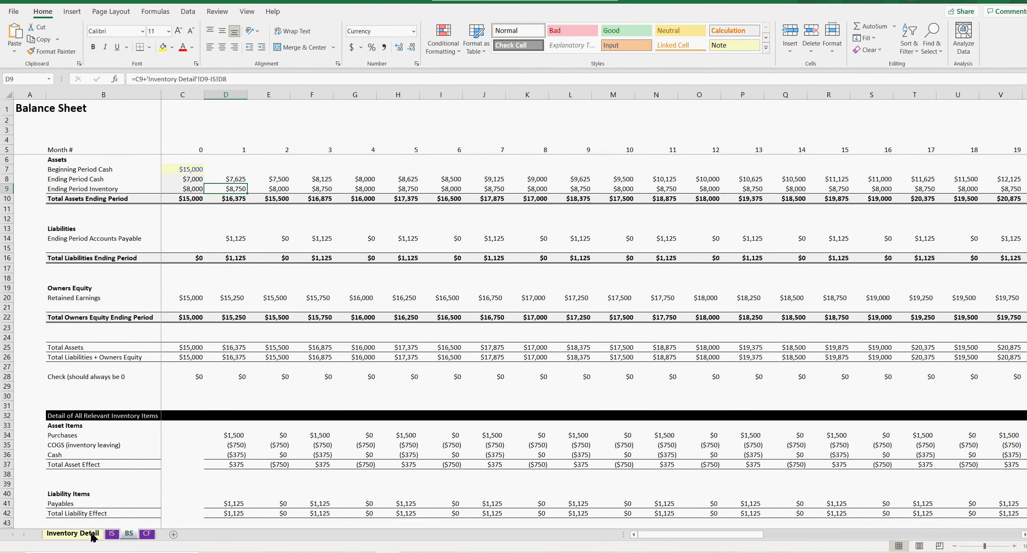
click(112, 533)
click(86, 534)
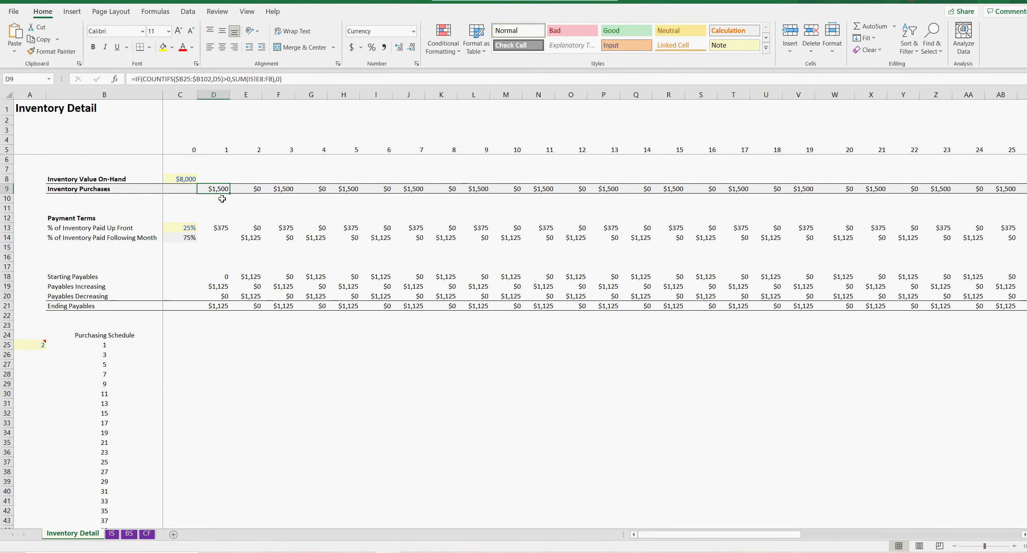
Examine how the month 1 up-front payment and payables rows D18:D20 feed Ending Payables for months 1 to 3
click(225, 228)
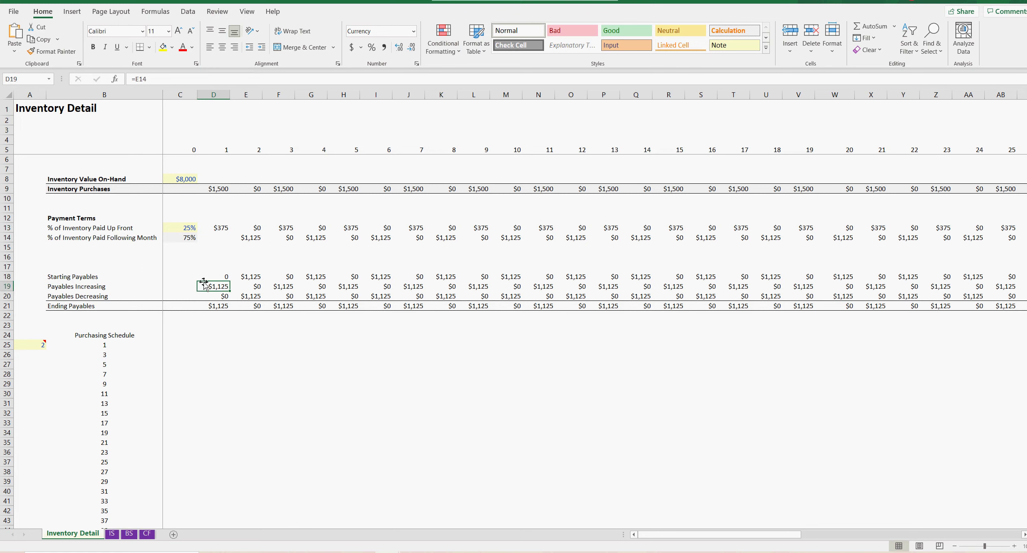
mouse_move(215, 277)
mouse_down()
mouse_move(352, 298)
mouse_move(520, 293)
mouse_move(220, 295)
mouse_up()
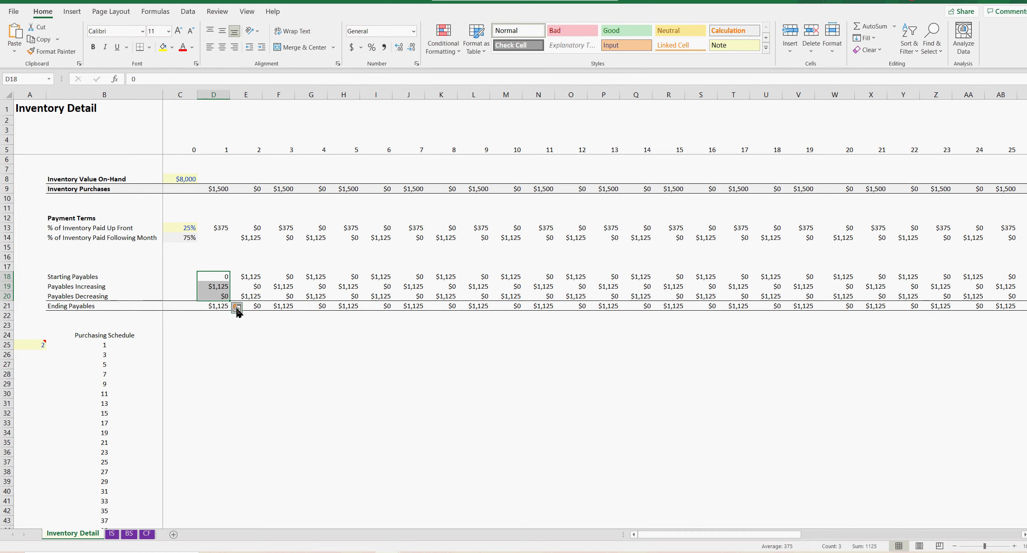
click(218, 188)
click(221, 226)
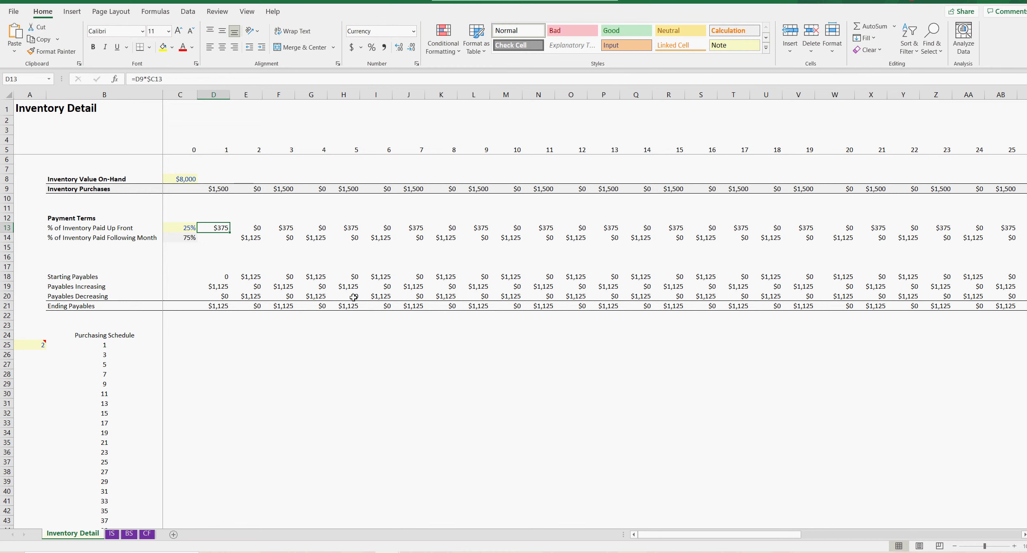
key(ctrl+Down)
key(ctrl+Down)
key(Right)
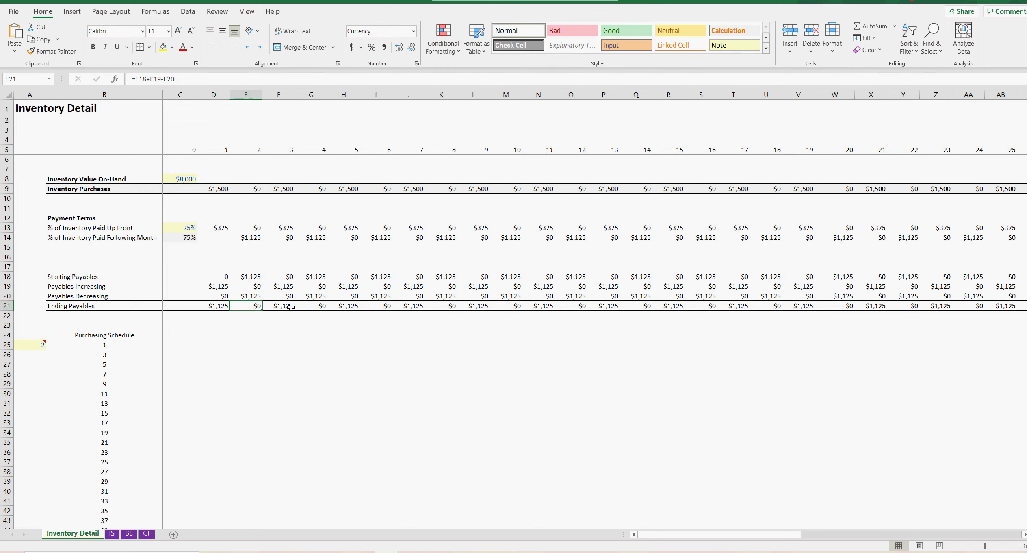
key(Right)
click(218, 305)
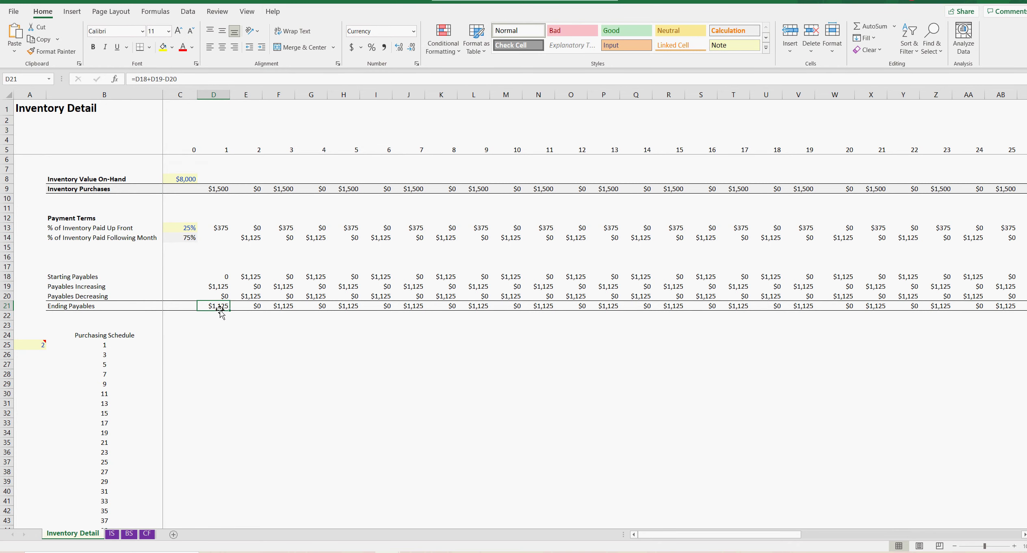
Check how Ending Period Accounts Payable for months 1 and 2 on the balance sheet links to the inventory detail
click(129, 533)
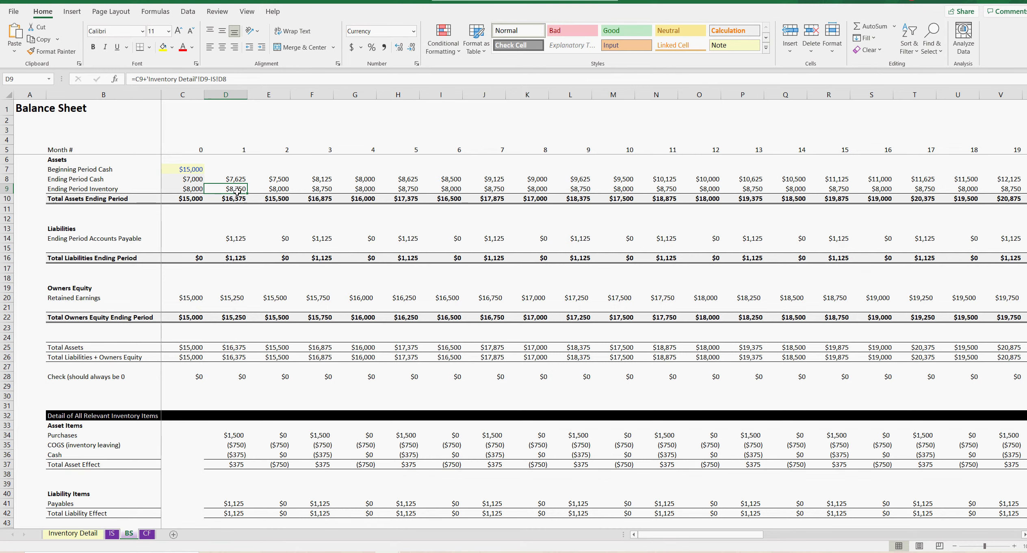
click(237, 239)
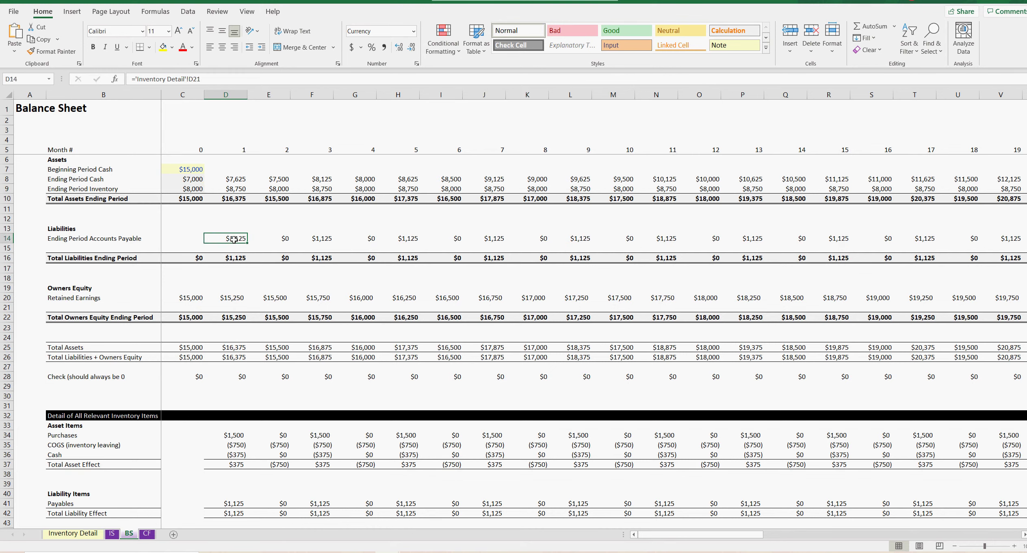
click(277, 239)
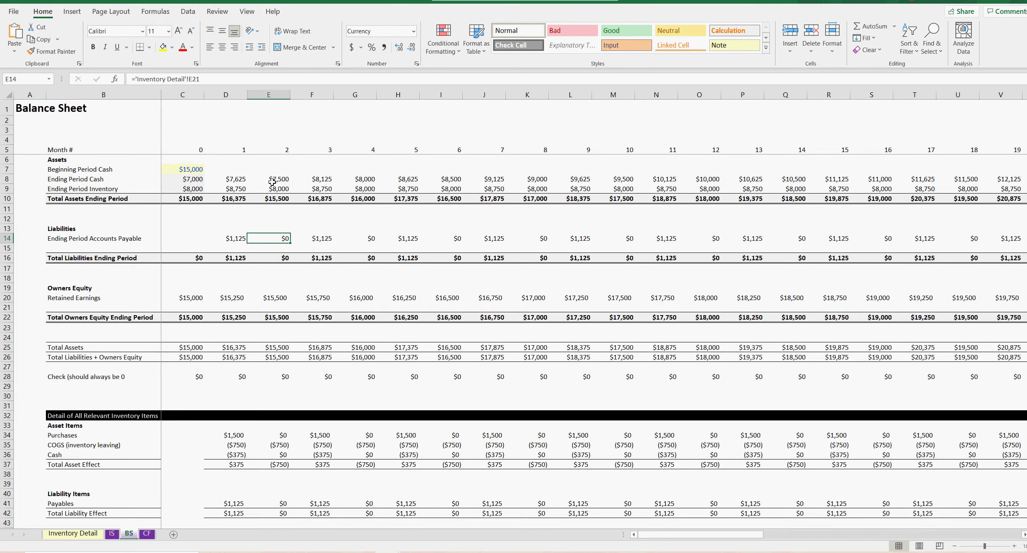
Step through the Cash Purchases of Inventory formulas for months 1 to 4 on the cash flow statement
click(147, 534)
click(268, 198)
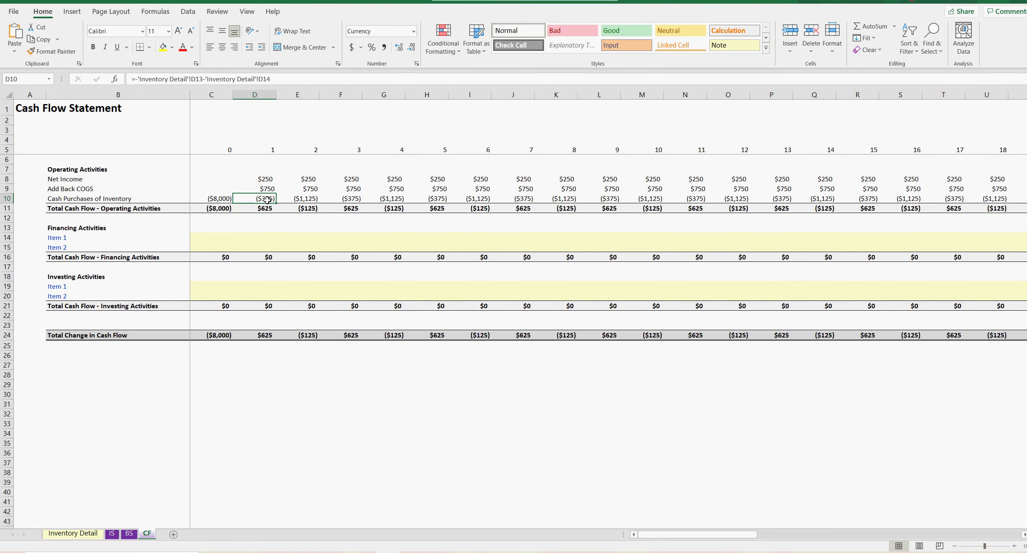
click(308, 198)
click(344, 198)
click(306, 199)
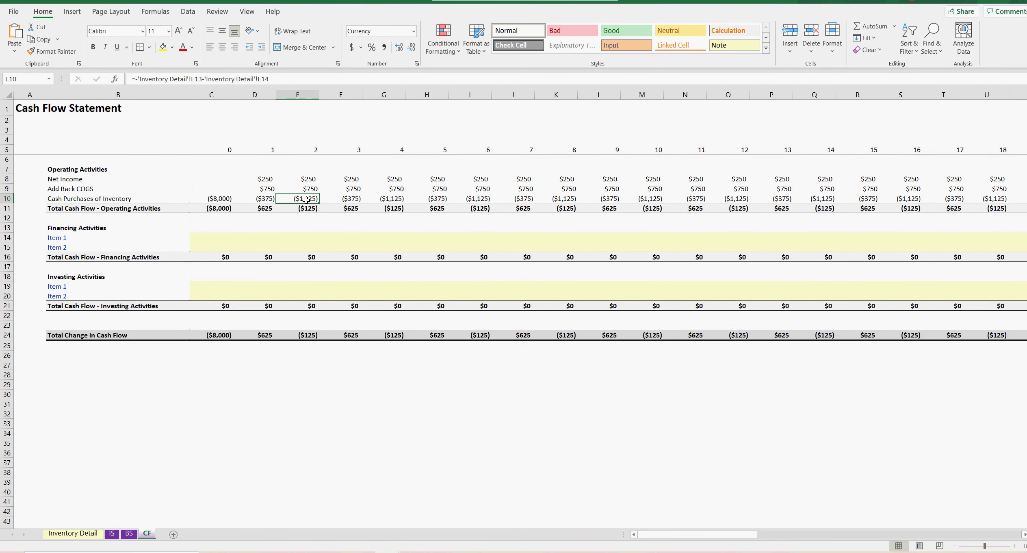
click(340, 199)
click(386, 199)
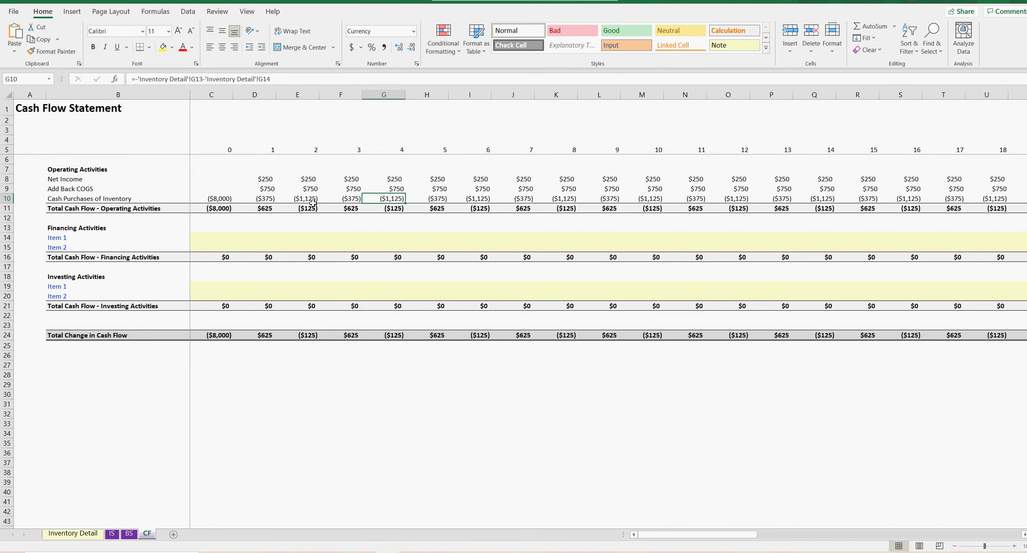
click(307, 200)
click(269, 200)
click(300, 198)
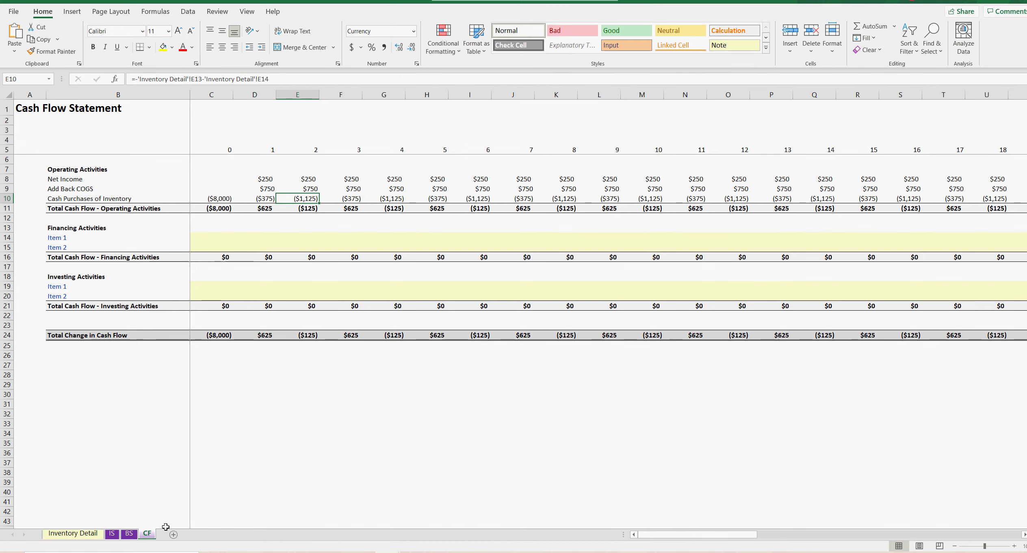
Compare the income statement COGS for months 1 to 3 with the Add Back COGS line on the cash flow statement
click(128, 533)
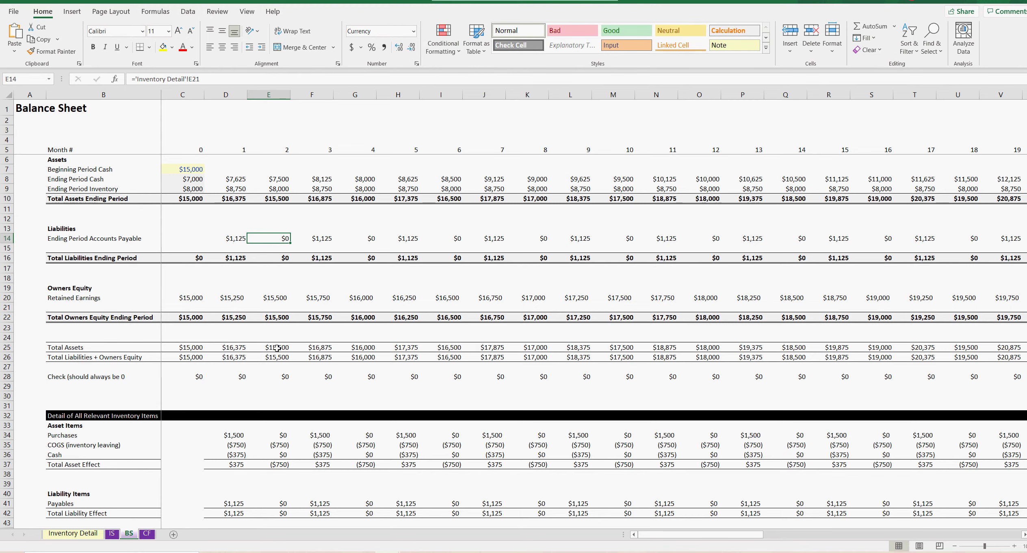
click(112, 533)
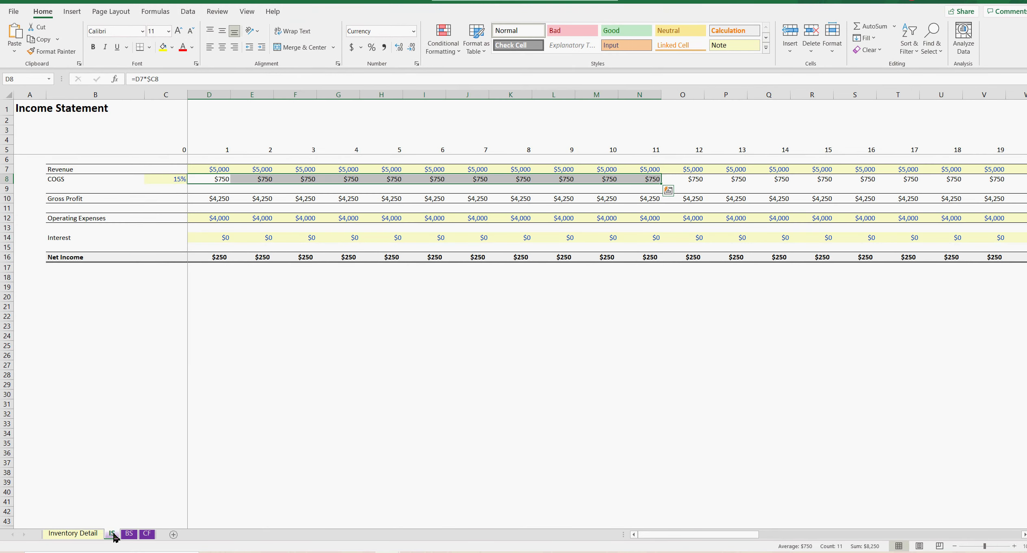
click(263, 374)
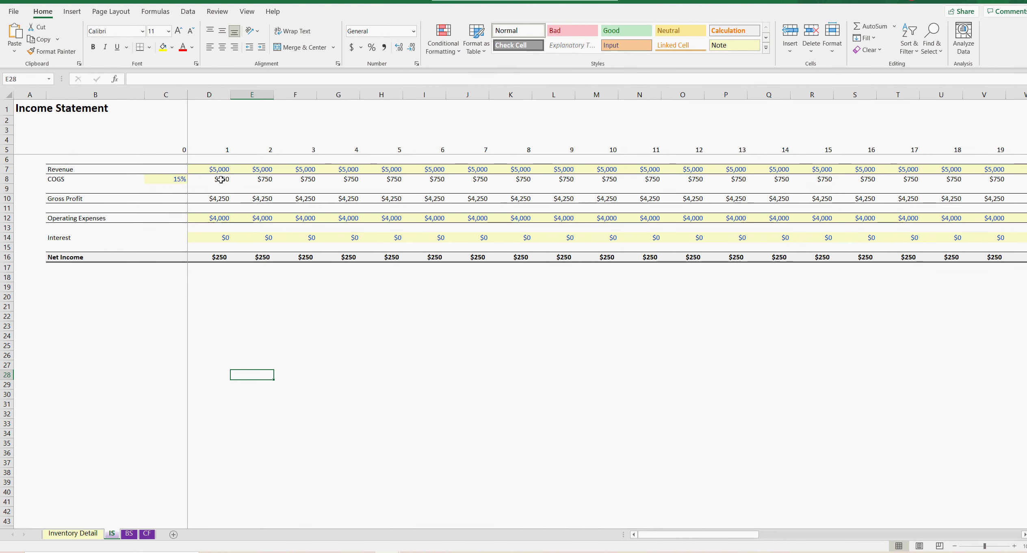
drag(224, 181, 312, 180)
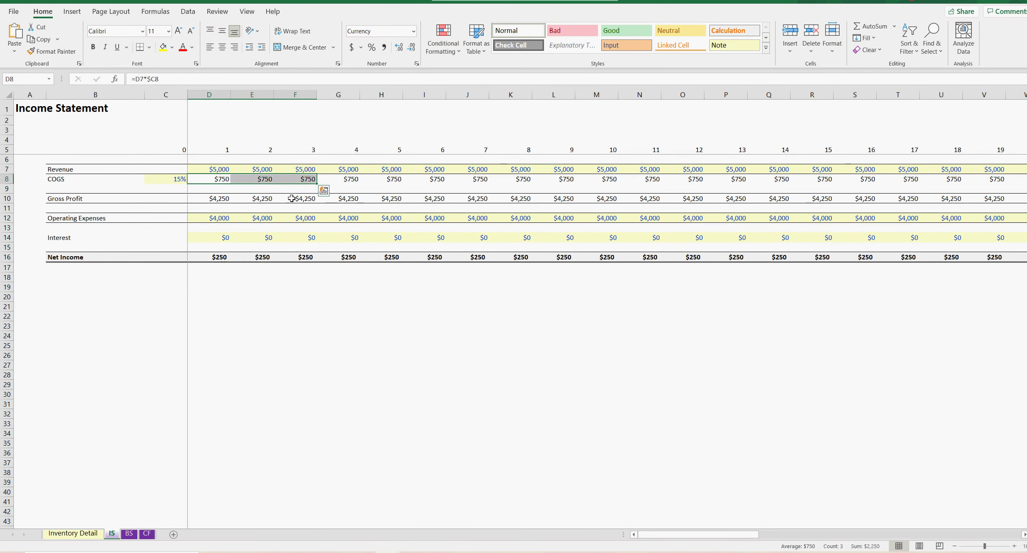
click(132, 534)
click(148, 534)
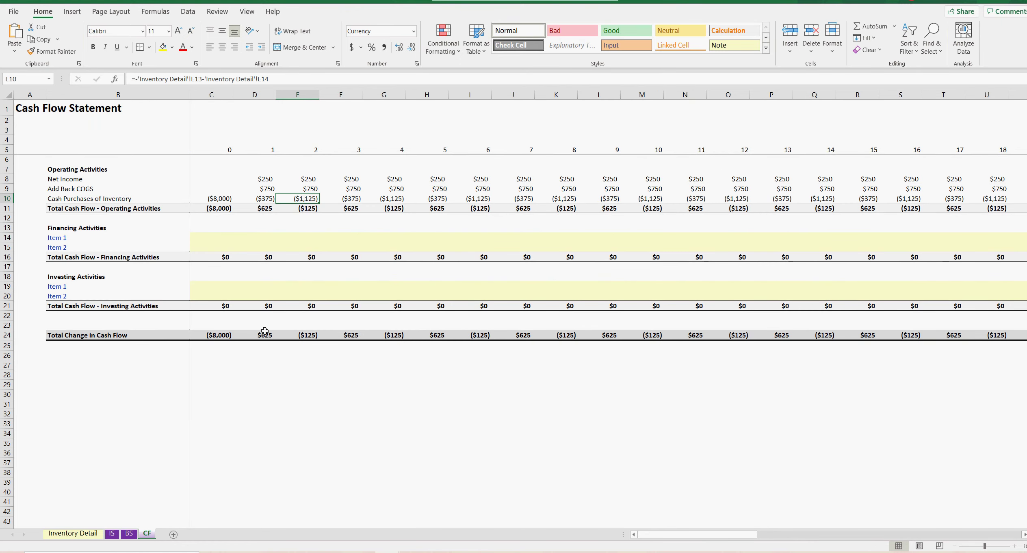
drag(268, 191, 368, 189)
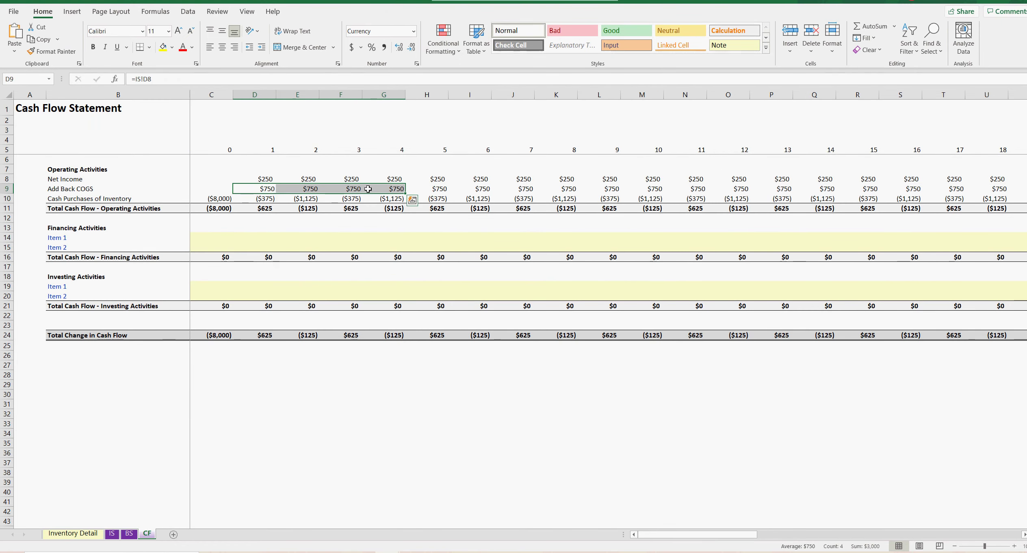
Review Cash Purchases of Inventory for months 1 to 7 against the Total Change in Cash Flow in months 2, 4 and 6
click(264, 199)
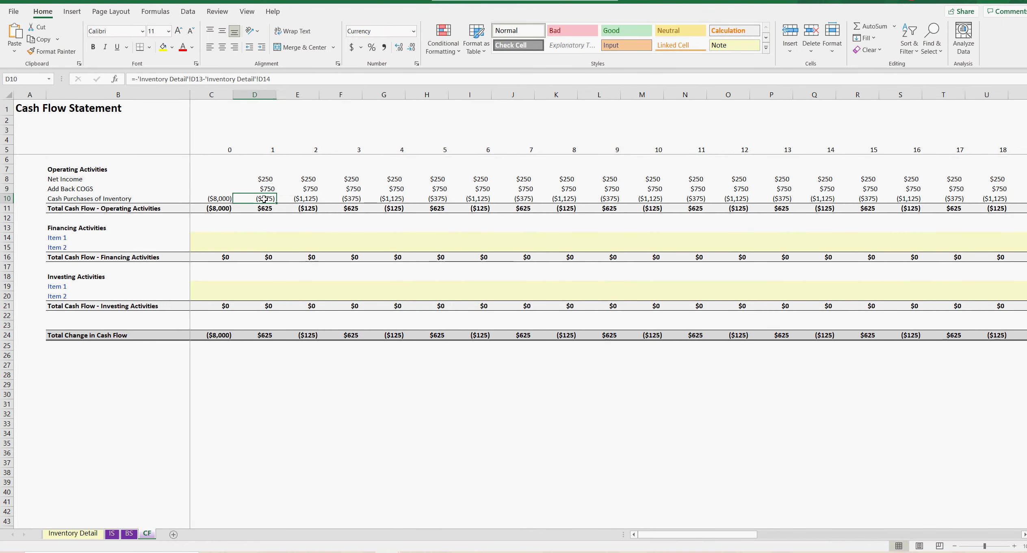
drag(264, 198, 521, 198)
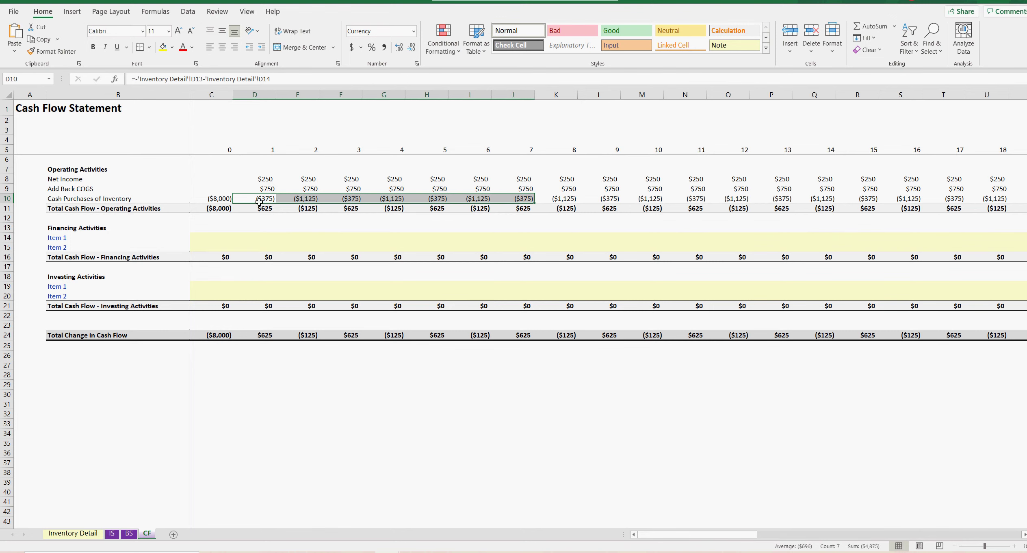
click(308, 335)
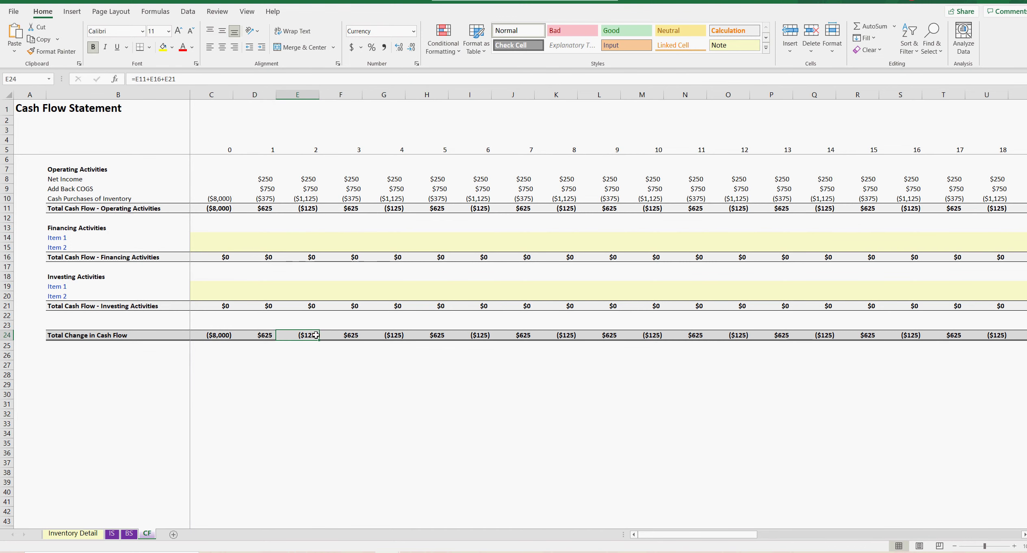
click(400, 334)
click(475, 335)
Review the financing and investing input rows alongside the operating activities on the cash flow statement
drag(223, 240, 338, 246)
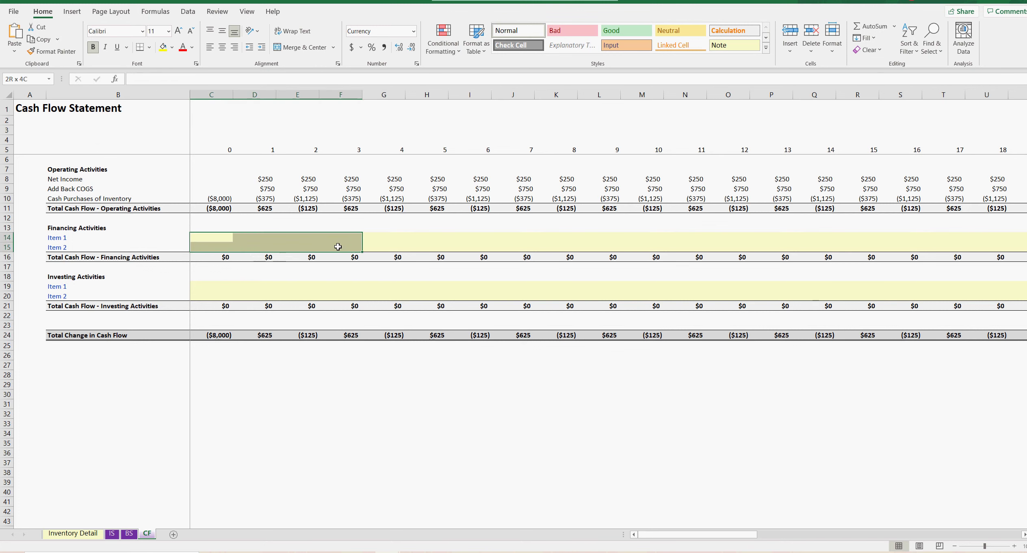
drag(195, 283, 551, 291)
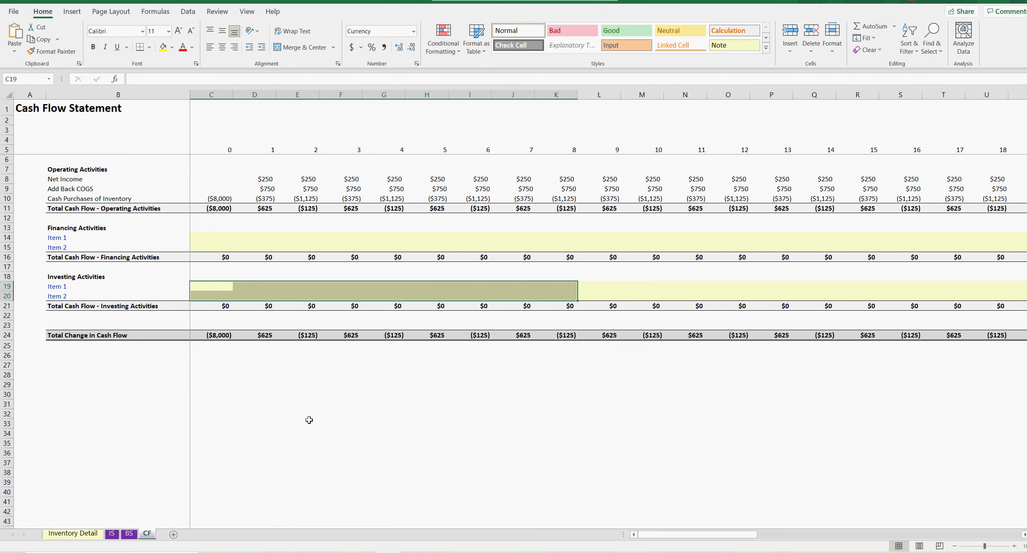
drag(218, 237, 351, 250)
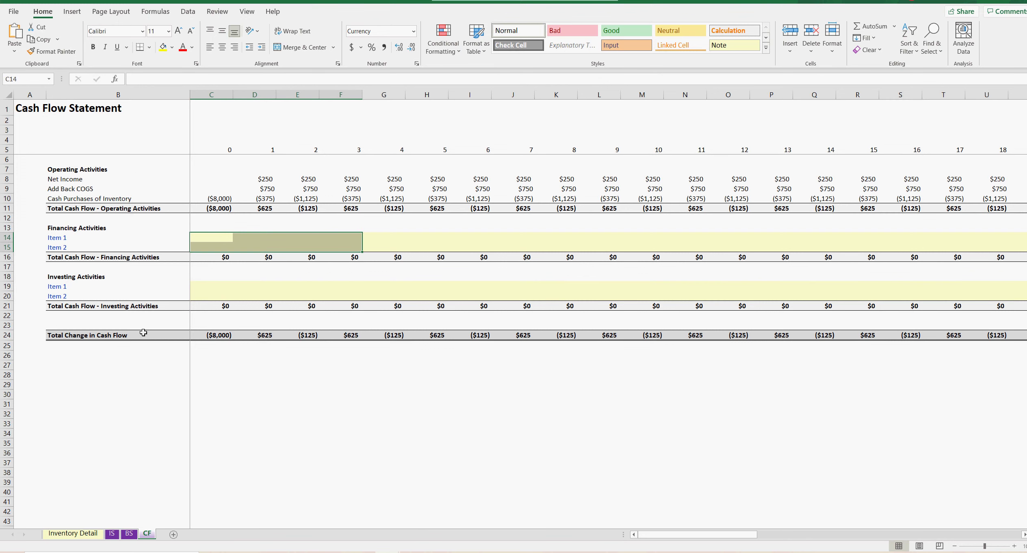
drag(217, 172, 615, 201)
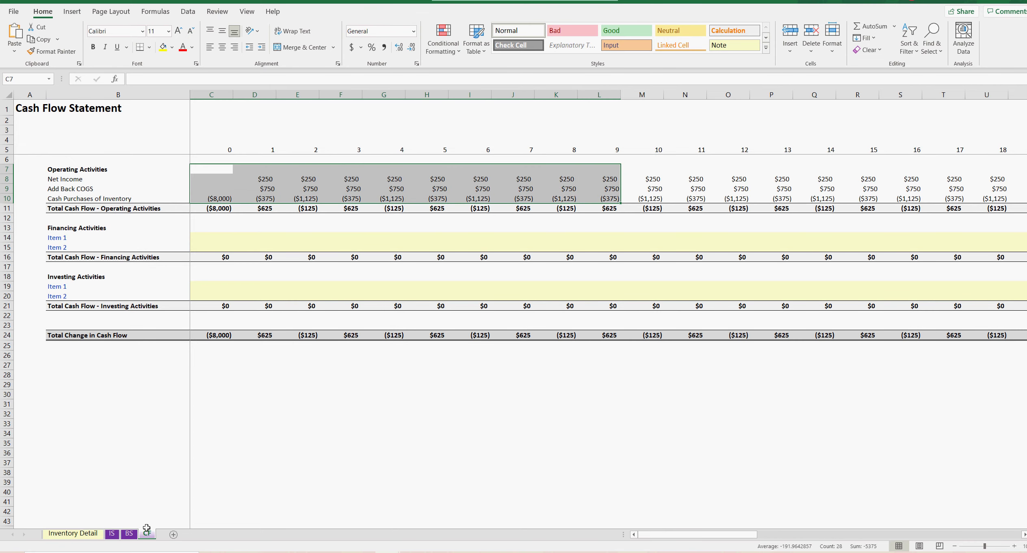
Review the Detail of All Relevant Inventory Items section on the balance sheet, starting with the month 1 Purchases formula
click(128, 533)
scroll(310, 399, down, 7)
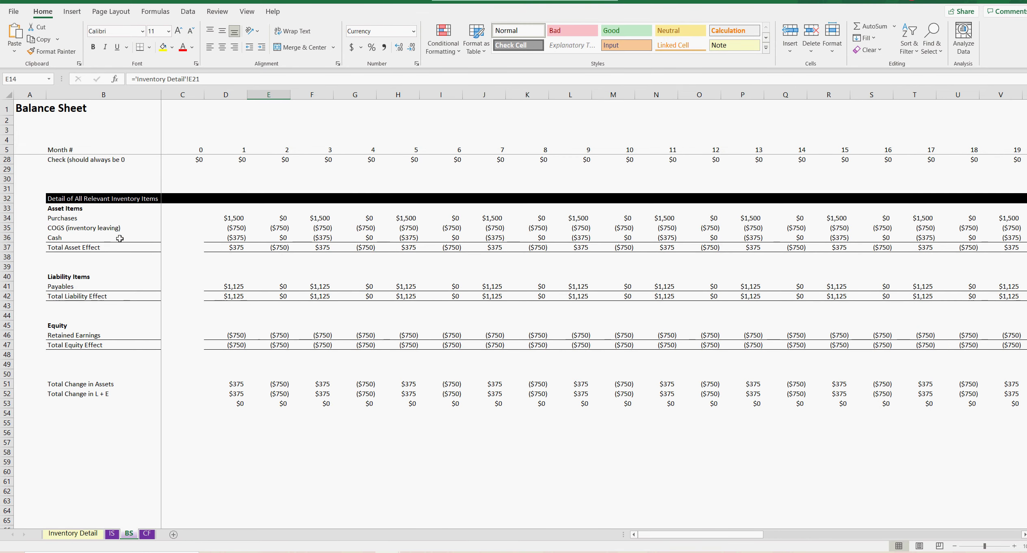
click(67, 199)
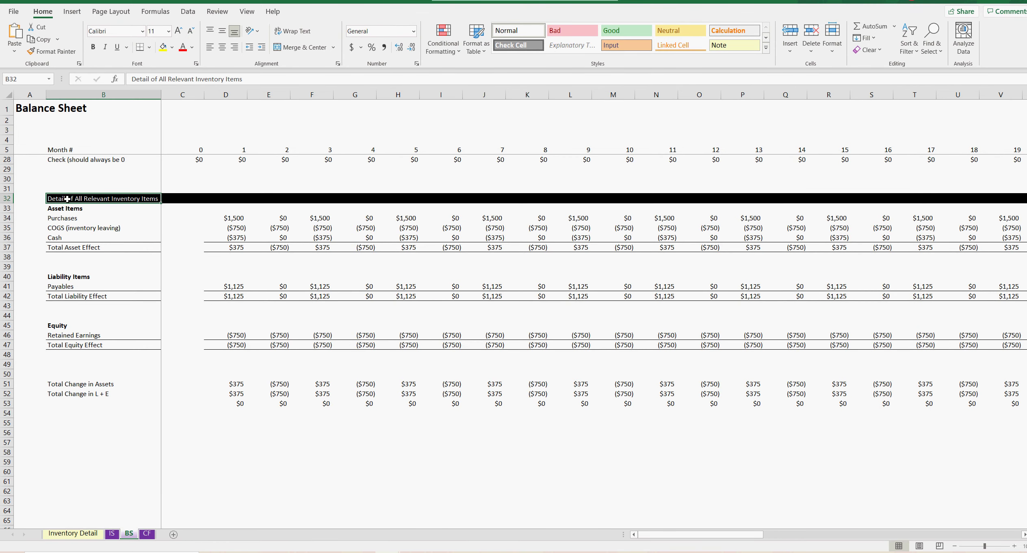
click(238, 220)
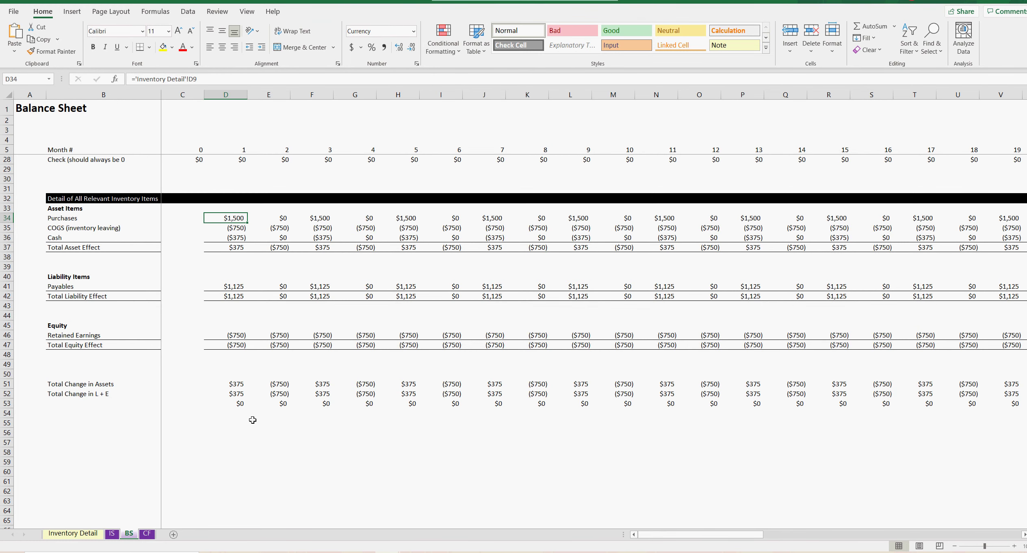
scroll(252, 419, up, 4)
click(84, 330)
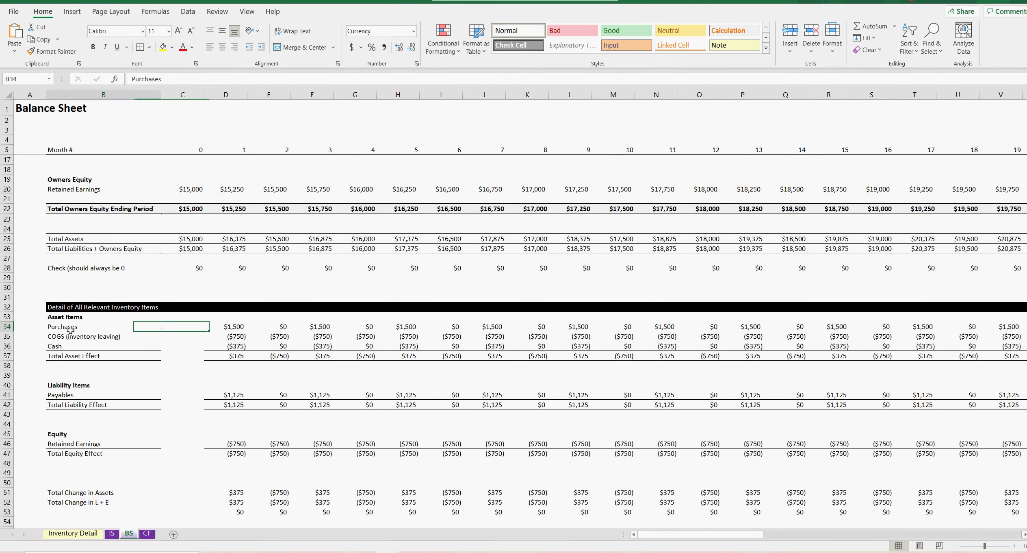
click(223, 324)
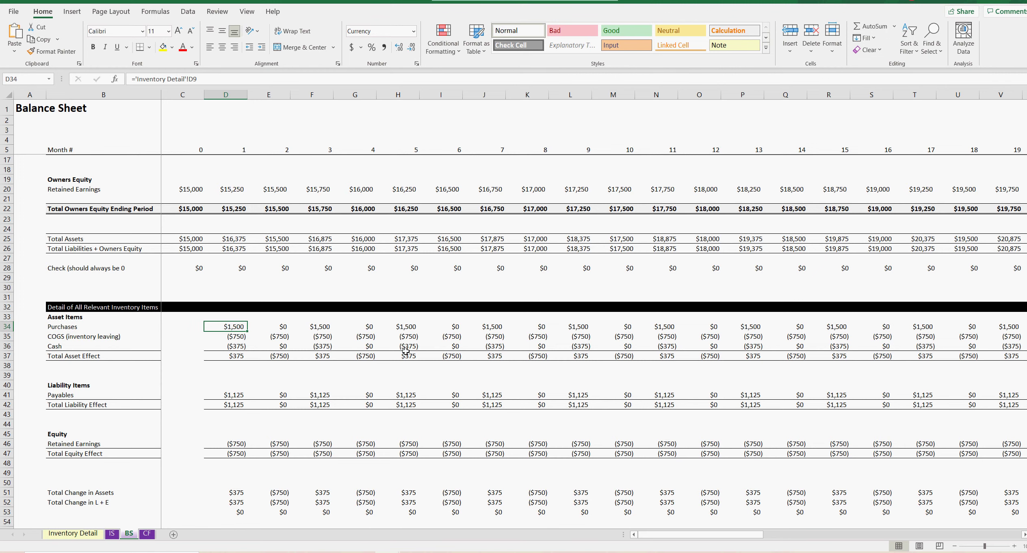
Step through the month 1 COGS, Cash and Total Asset Effect formulas under the balance sheet's Asset Items
key(Down)
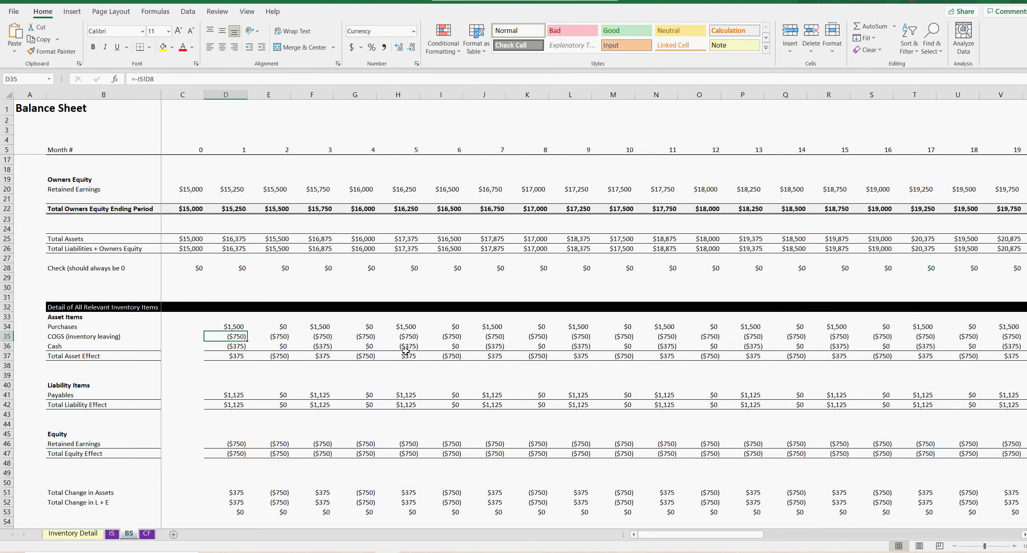
key(Up)
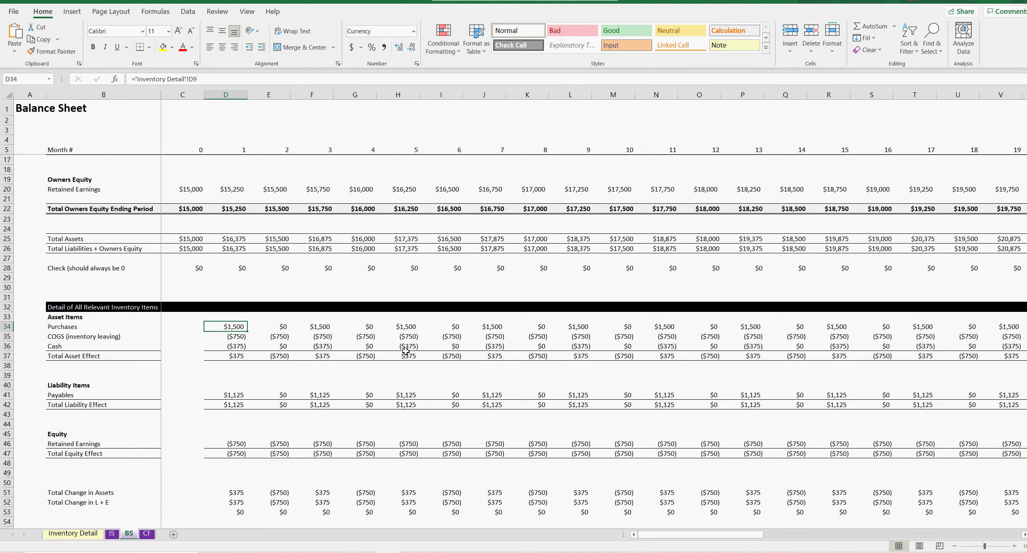
key(Down)
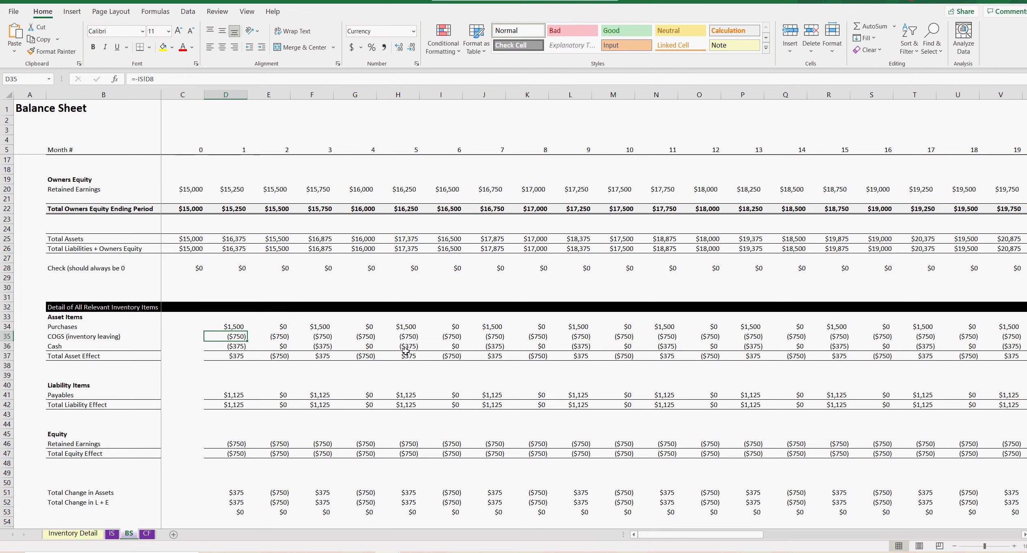
key(Down)
key(Down)
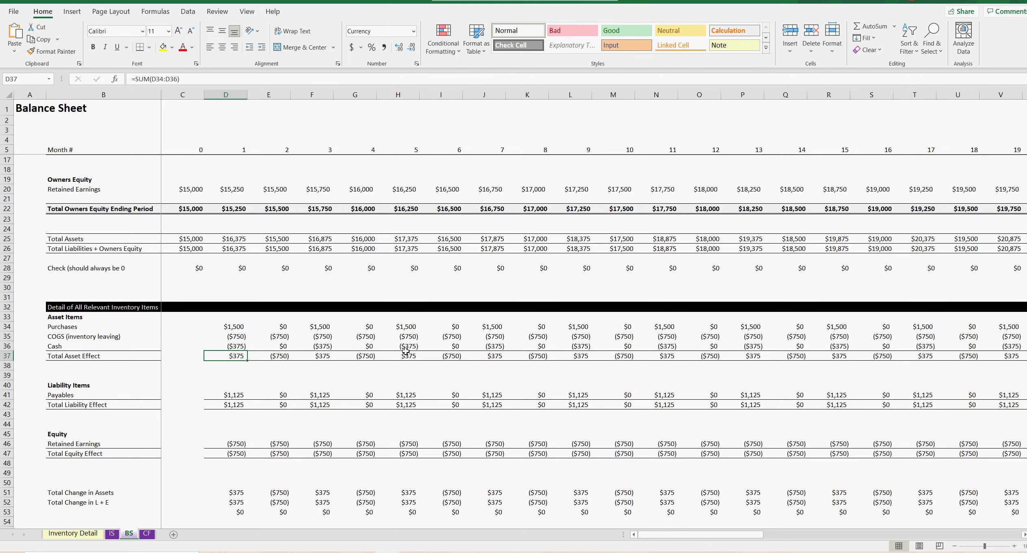
Examine the month 1 Payables and Retained Earnings formulas in the balance sheet's inventory detail
key(Down)
key(Down)
key(Down)
key(Down)
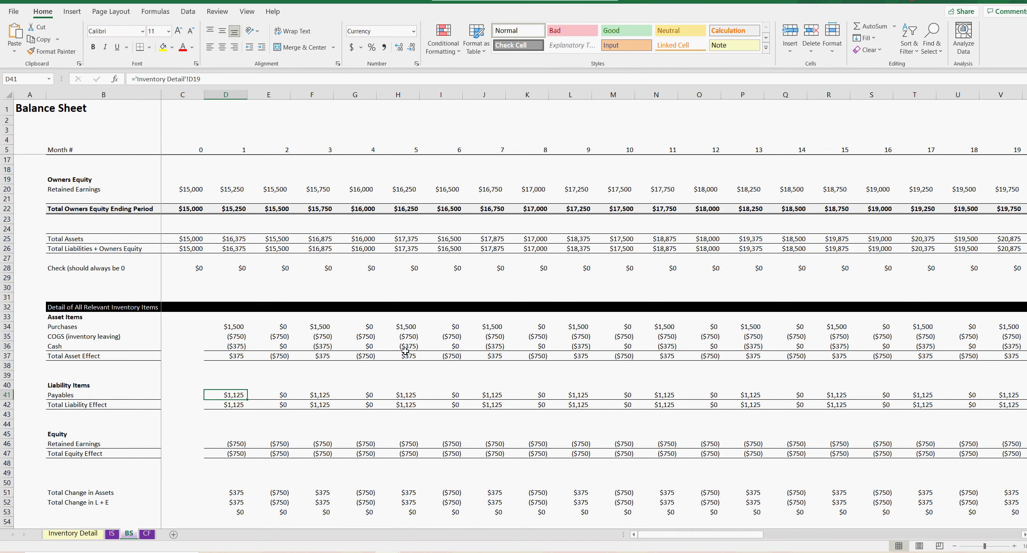
key(Down)
key(Down)
key(Down)
key(Down)
key(Down)
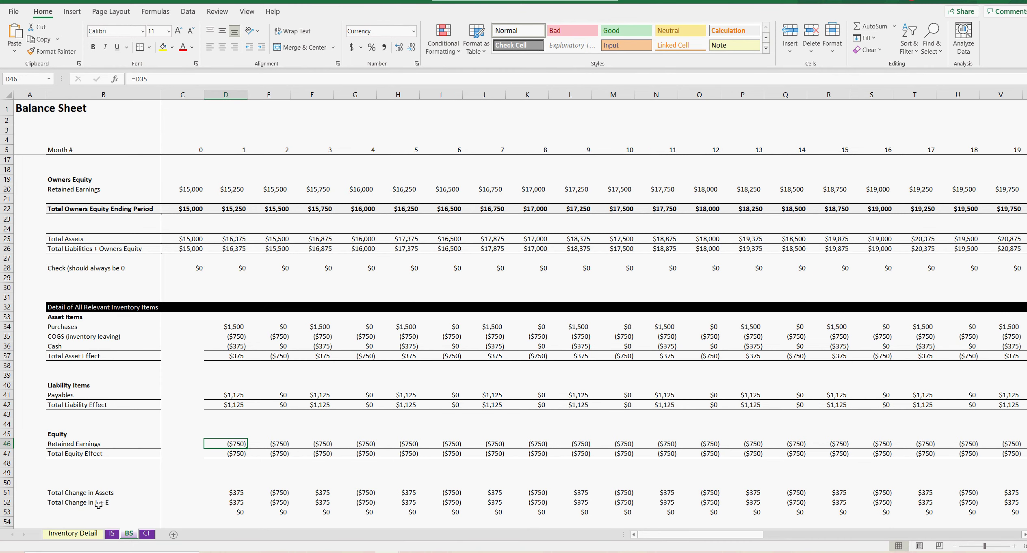
Inspect which cells feed the month 1 Net Income formula on the income statement
click(112, 535)
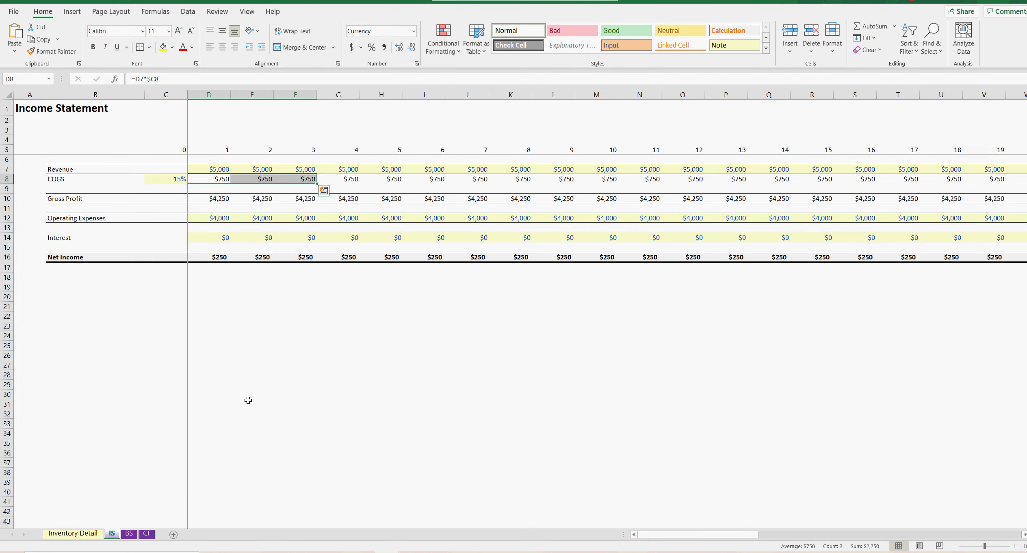
drag(243, 374, 28, 384)
click(370, 343)
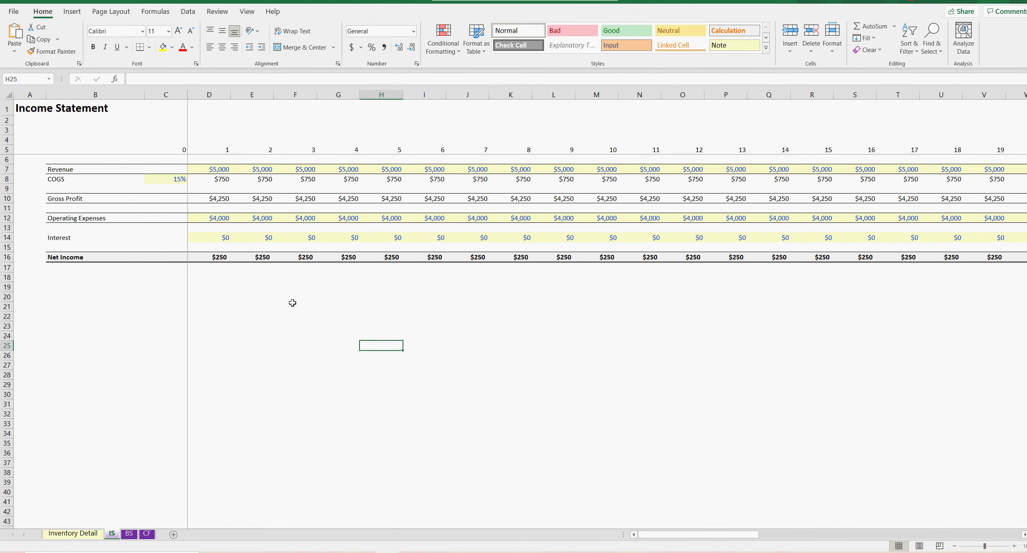
double_click(220, 260)
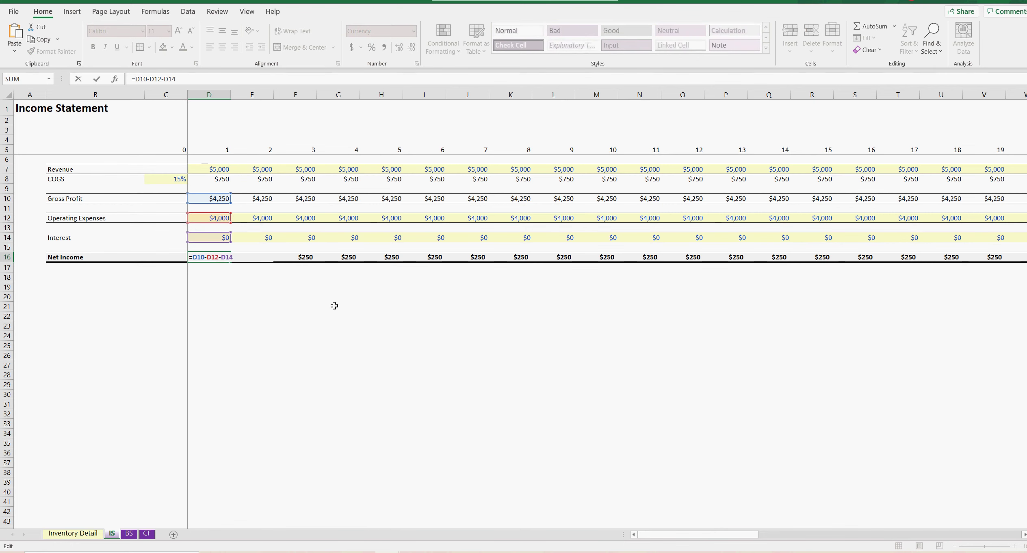
key(Return)
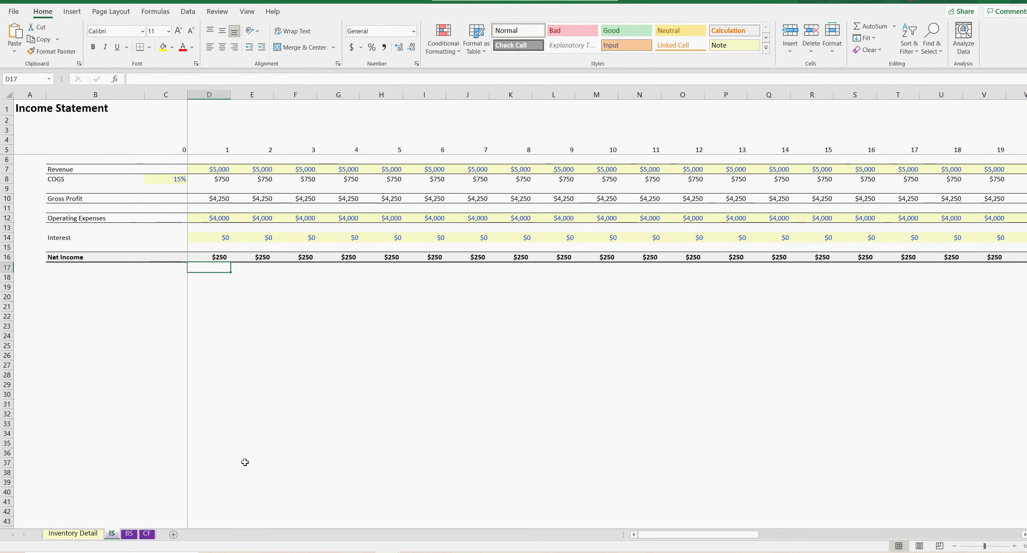
Trace the month 0 Cash Purchases of Inventory on the cash flow statement to Ending Period Inventory on the balance sheet
click(146, 537)
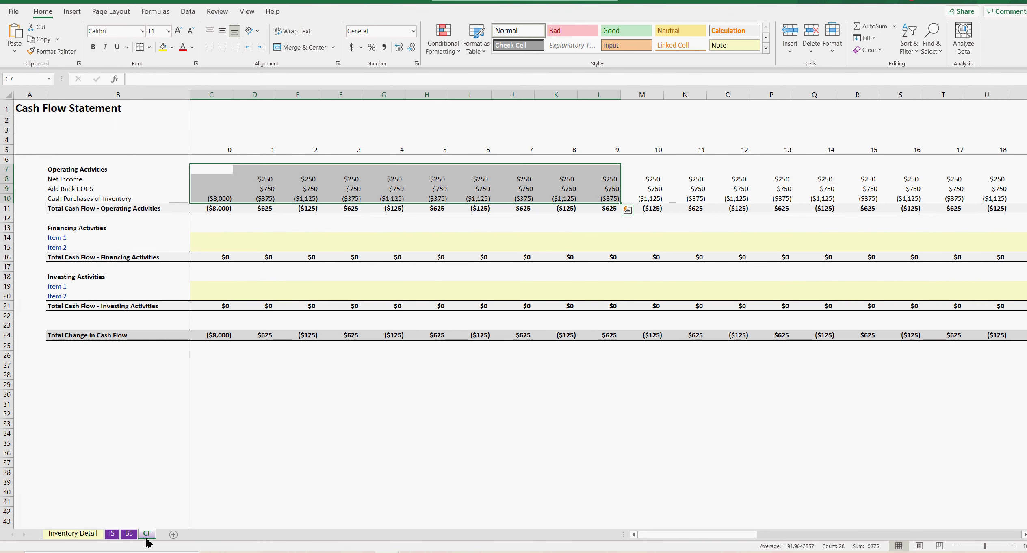
click(217, 198)
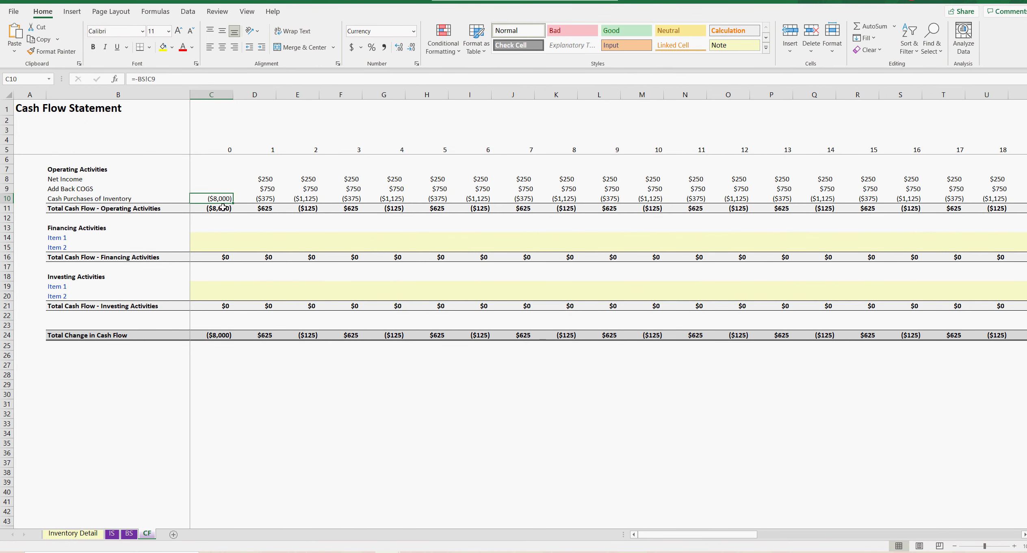
click(129, 533)
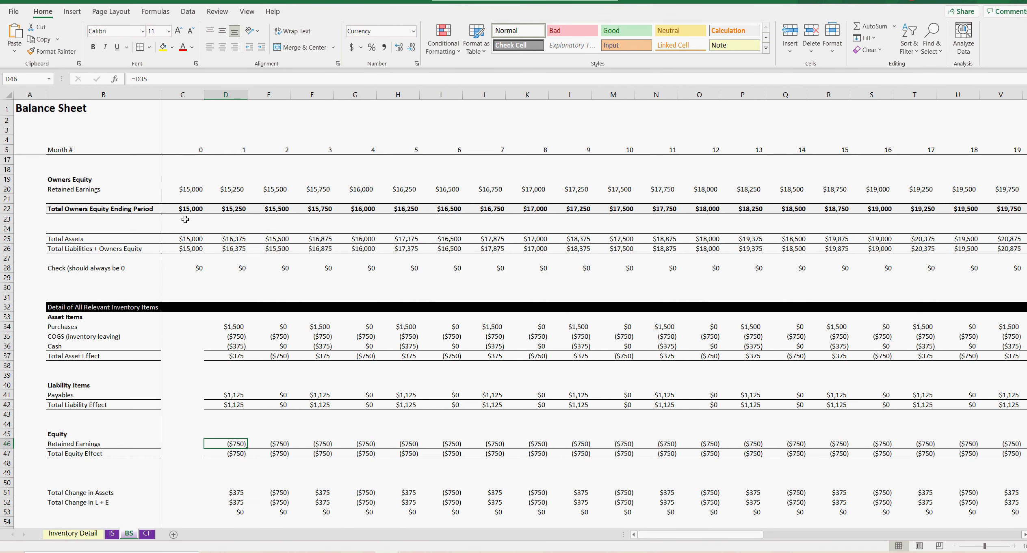
scroll(185, 220, up, 4)
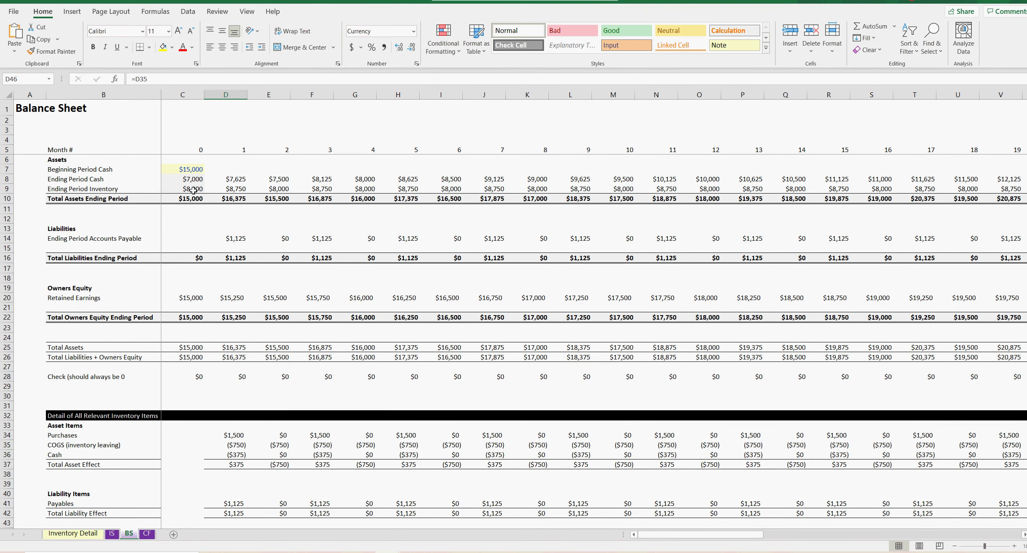
click(193, 190)
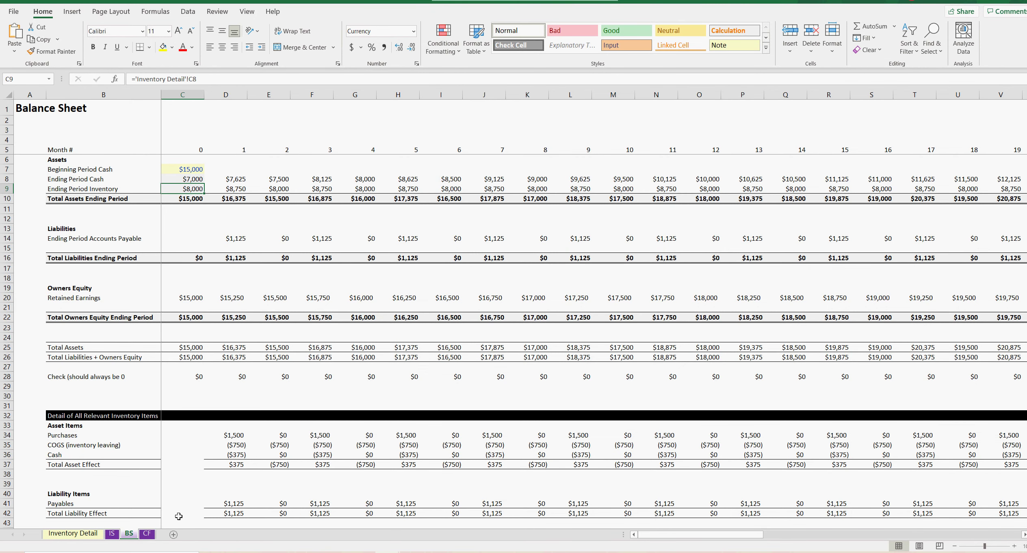
Check the month 0 Total Change in Cash Flow formula on the cash flow statement
click(114, 534)
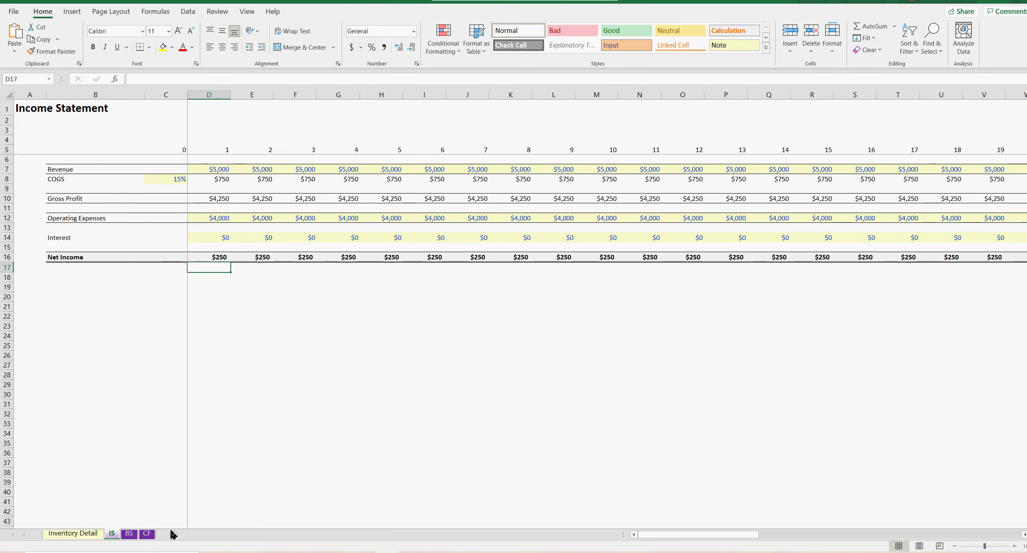
click(147, 534)
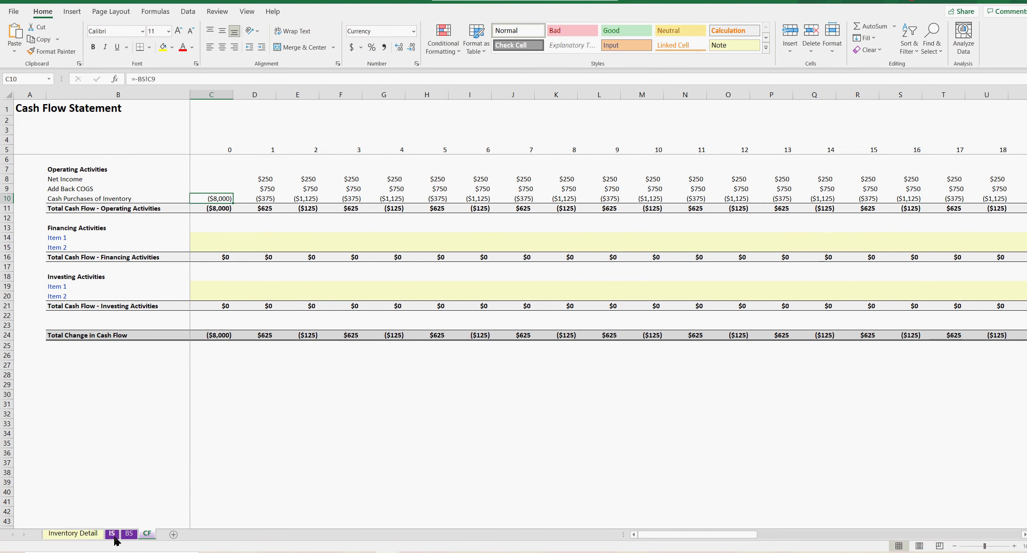
click(219, 334)
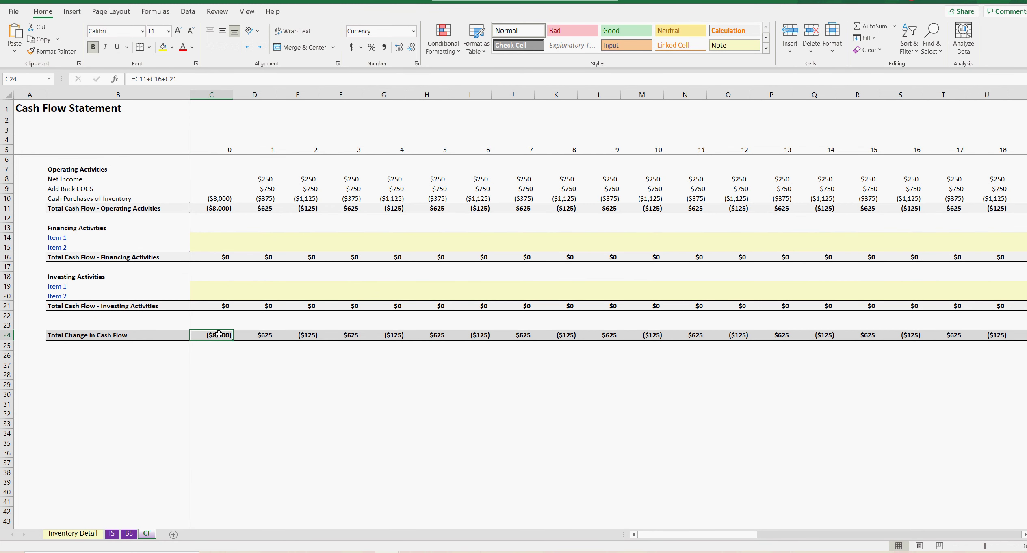
Inspect which cell feeds the month 1 Retained Earnings formula in the balance sheet's inventory detail
click(112, 534)
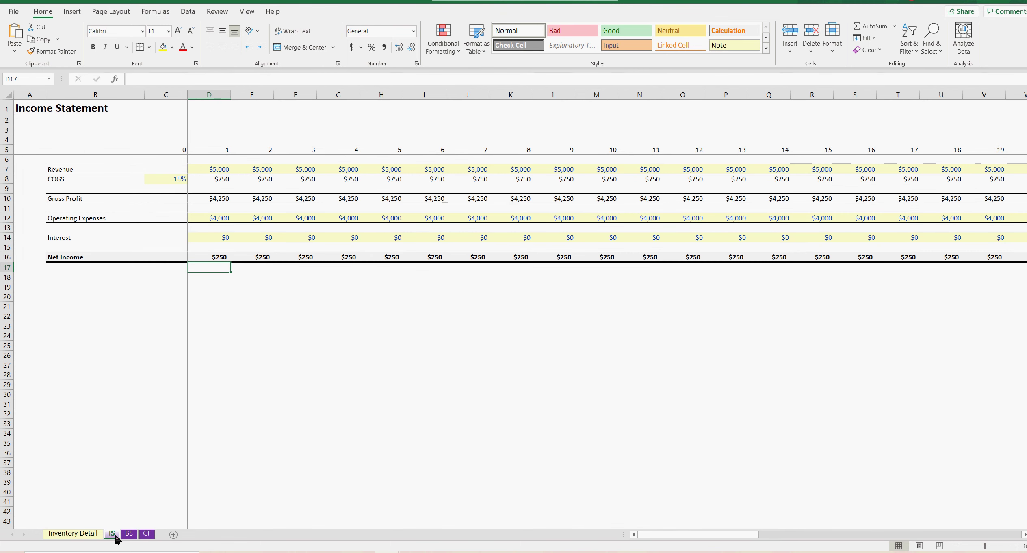
click(92, 538)
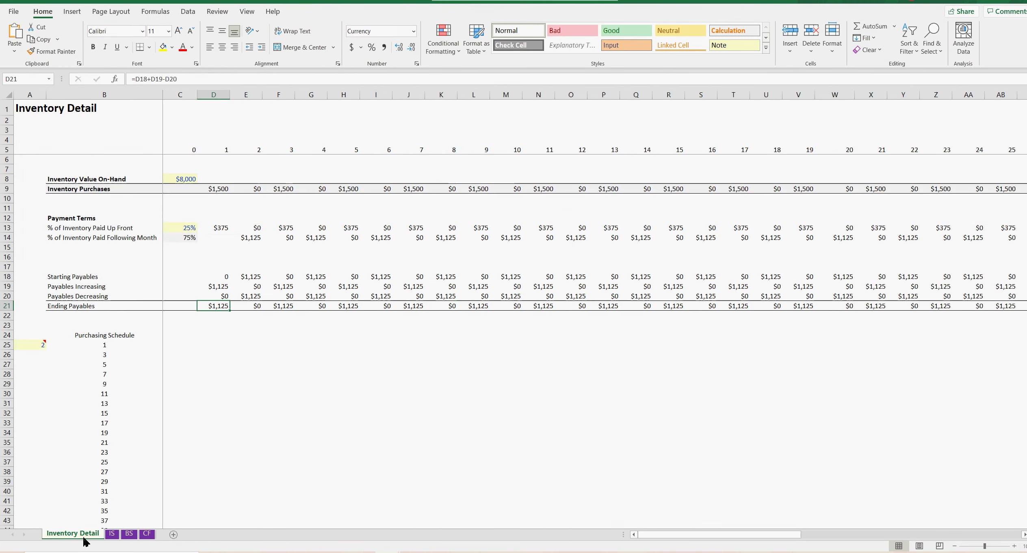
click(128, 534)
scroll(244, 468, down, 4)
scroll(245, 468, down, 4)
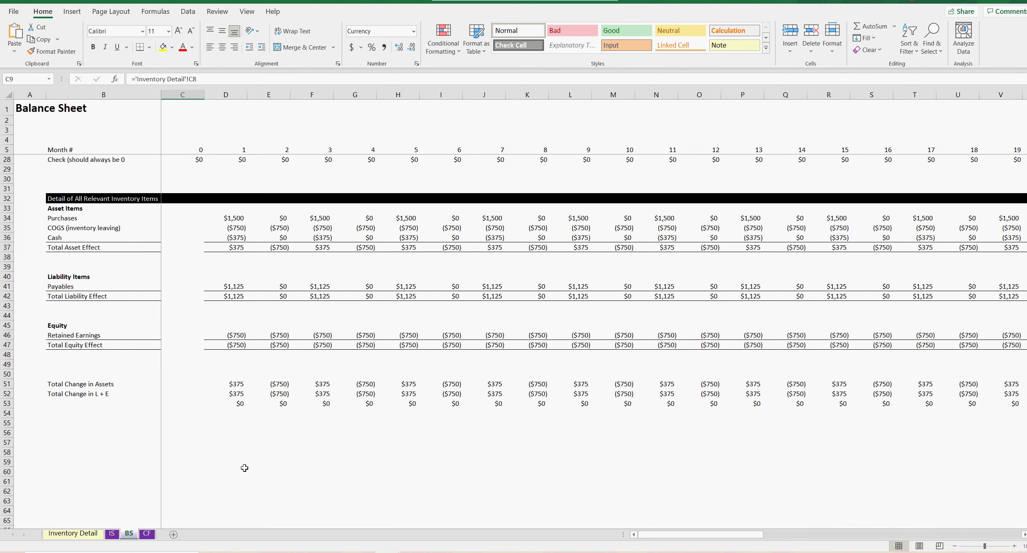
click(234, 334)
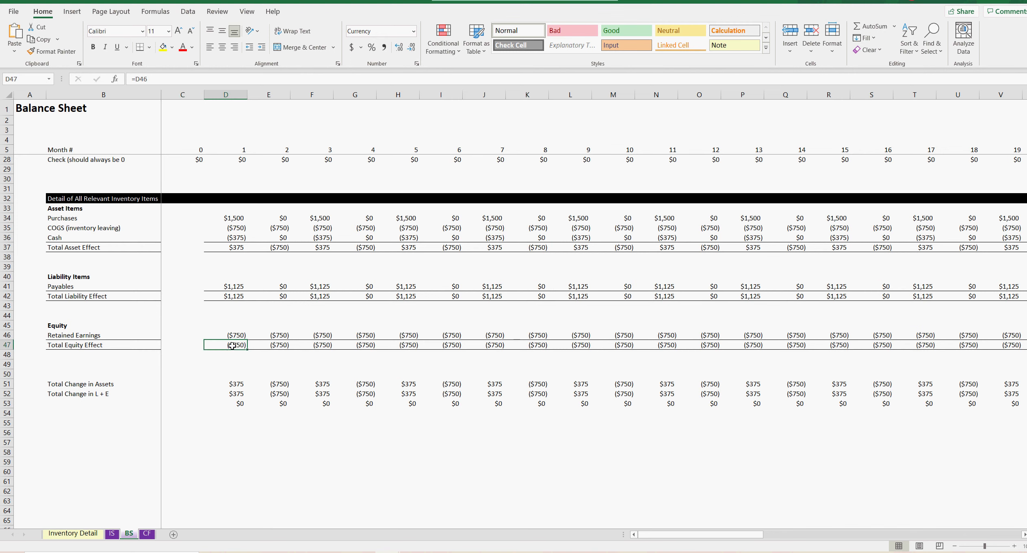
double_click(234, 334)
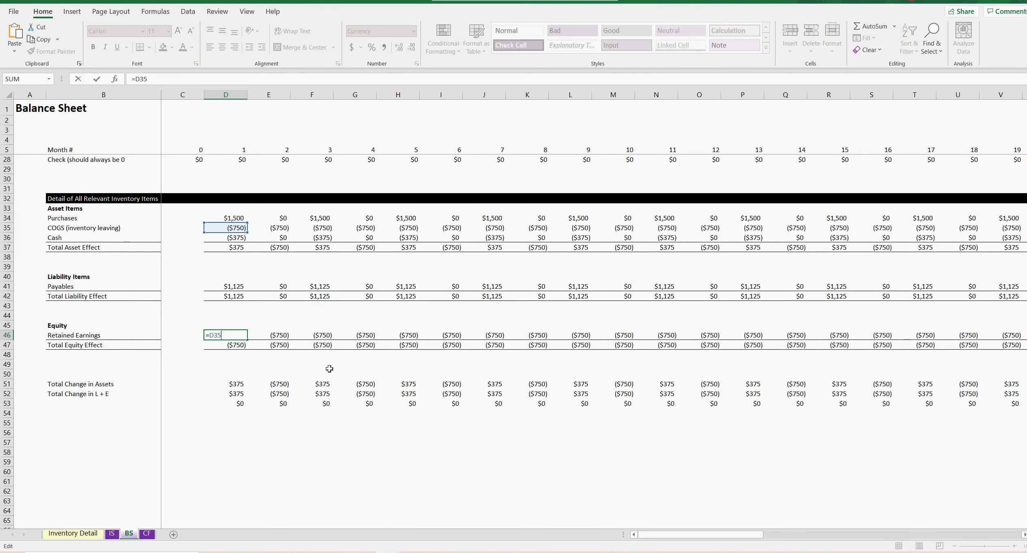
key(Return)
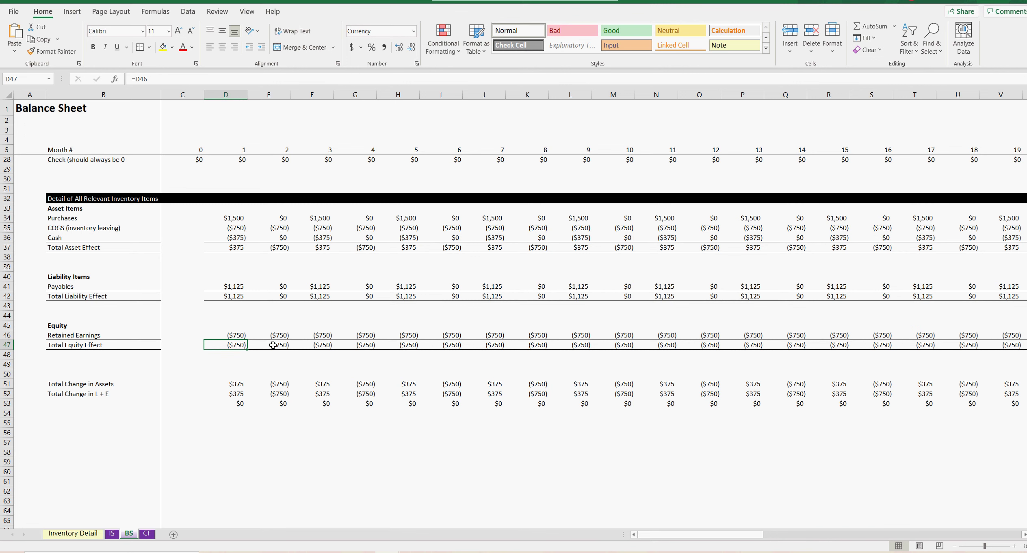
Compare Retained Earnings for months 1 to 3 in the Equity section with the month 1 COGS (inventory leaving) formula
click(234, 336)
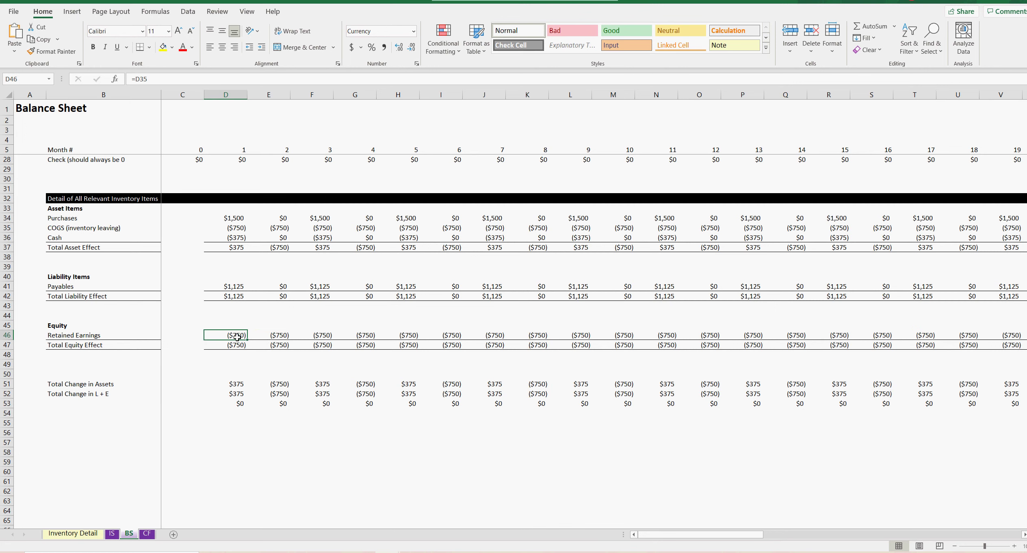
click(67, 325)
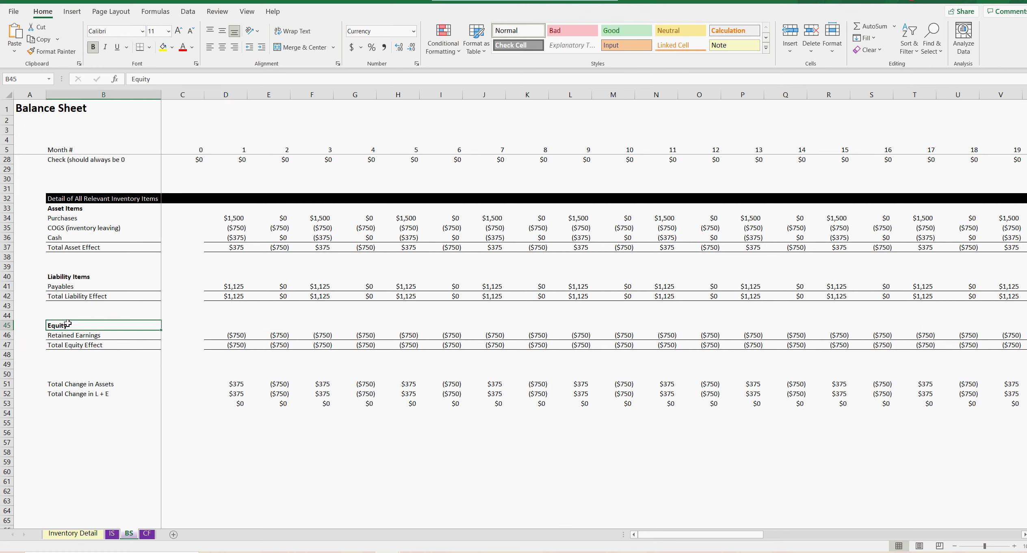
click(239, 337)
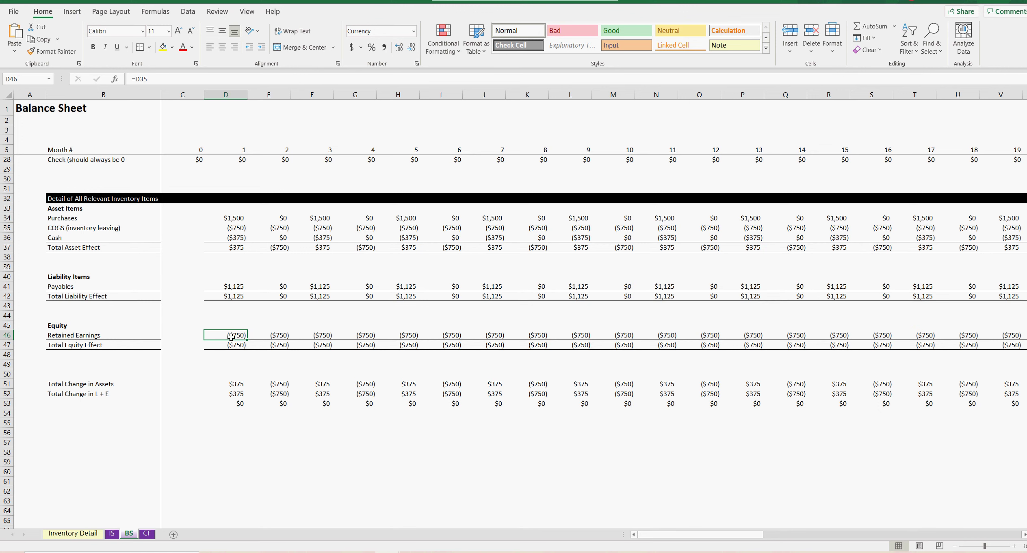
click(234, 228)
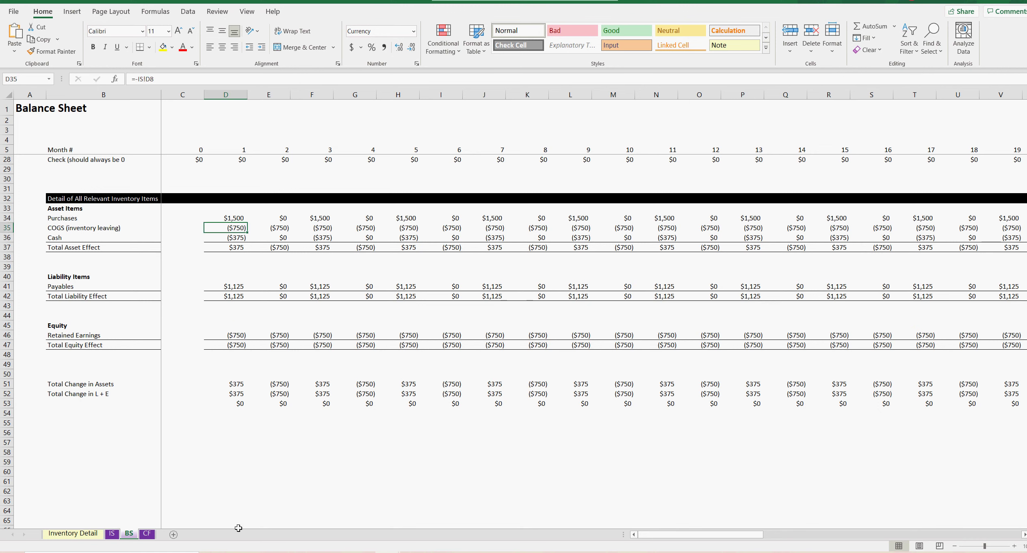
click(237, 336)
click(271, 335)
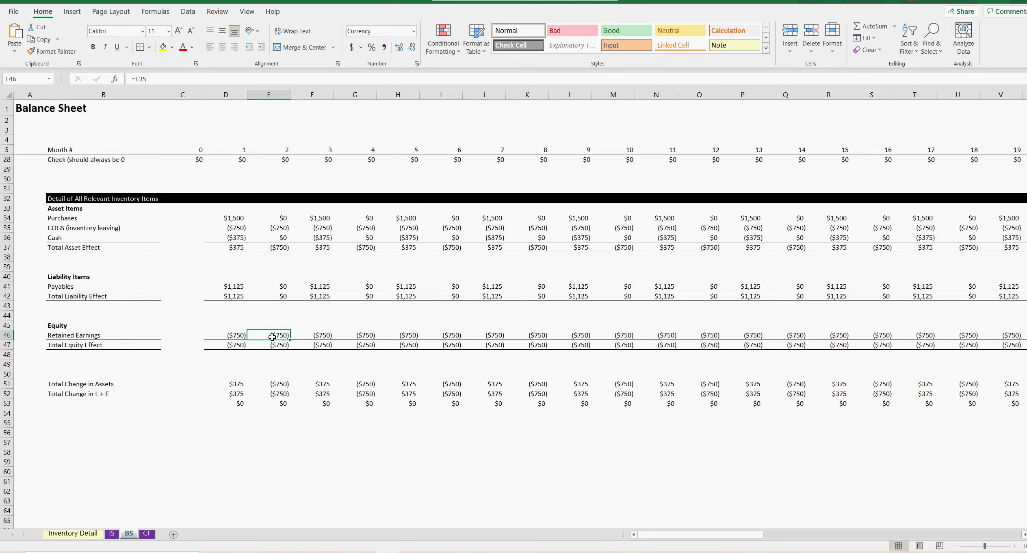
click(325, 336)
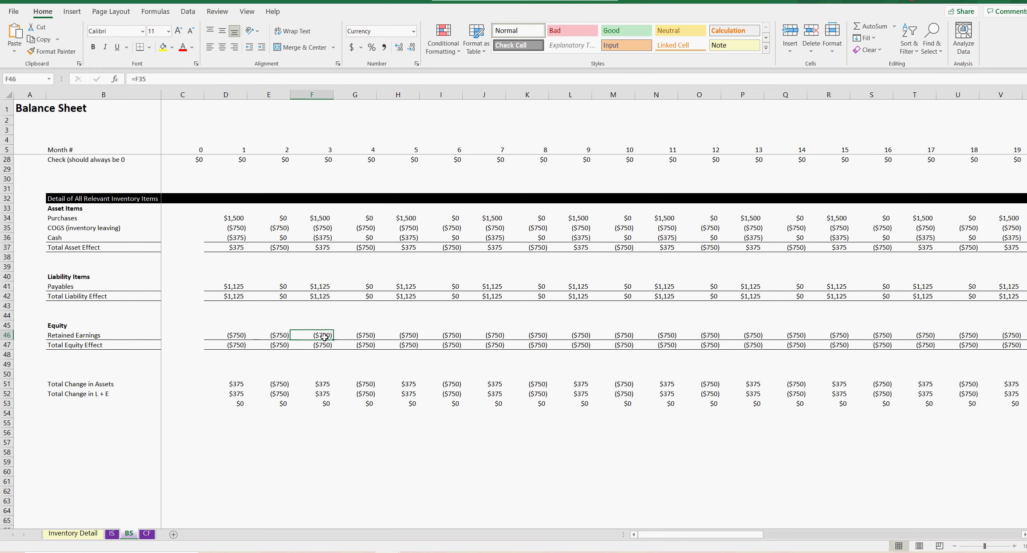
Compare the month 1 Asset Items, Payables and Retained Earnings entries in the balance sheet's inventory detail
click(237, 334)
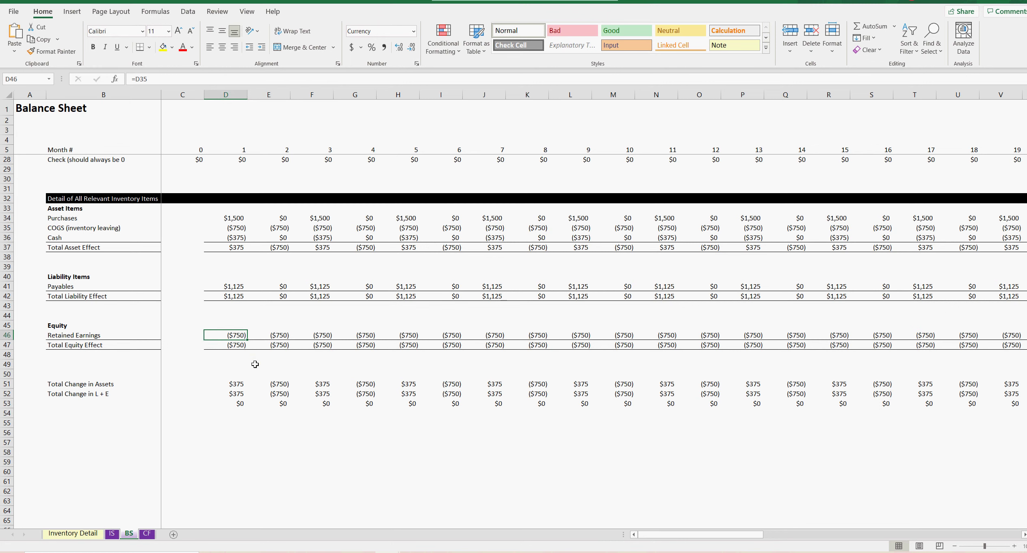
click(75, 327)
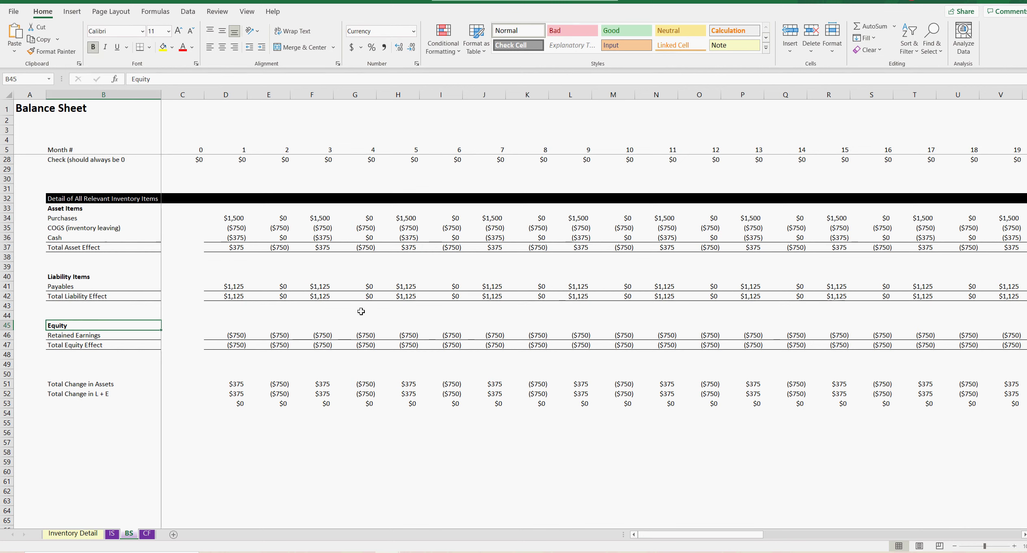
drag(239, 218, 237, 238)
click(233, 286)
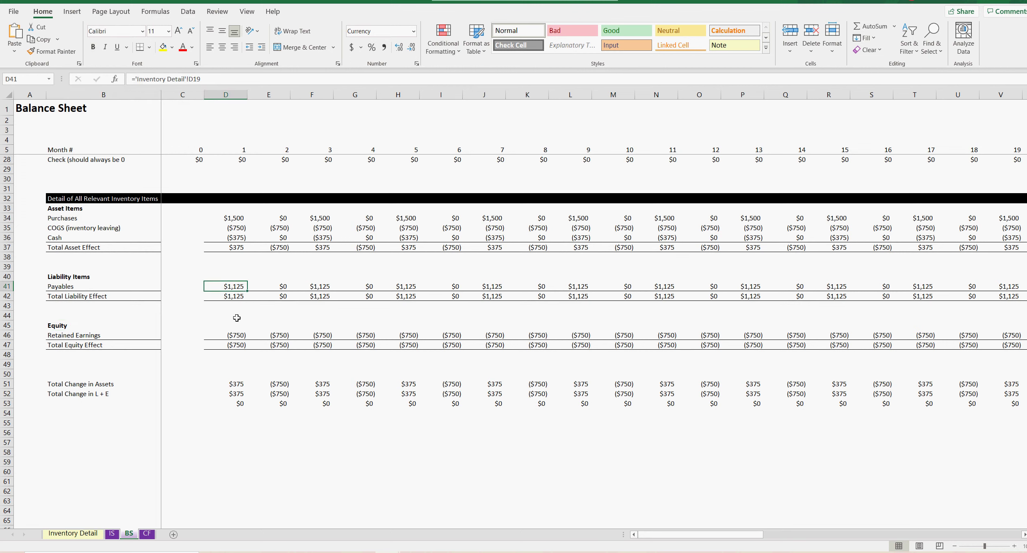
click(237, 336)
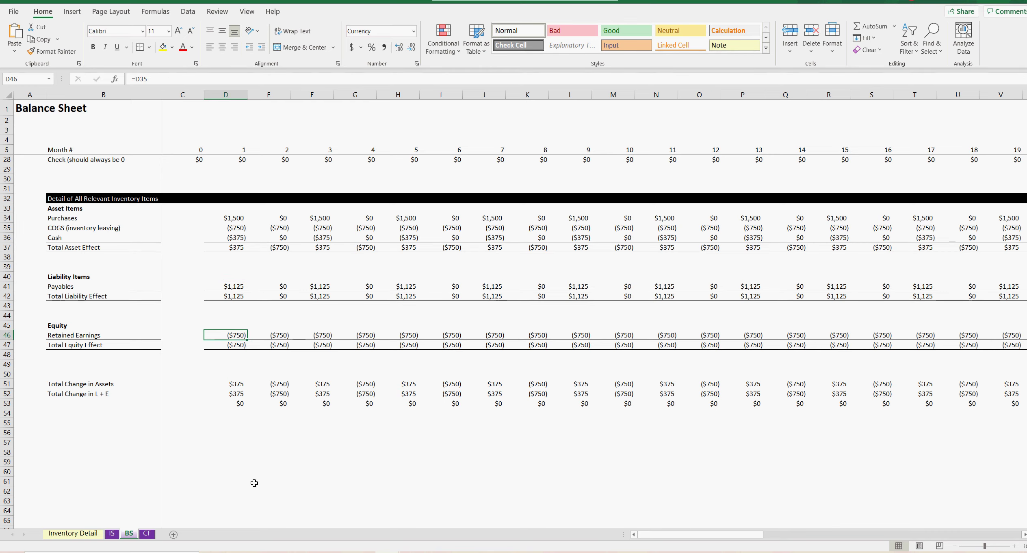
Check the Retained Earnings formulas for months 0 to 2 in the balance sheet's Owners Equity section
scroll(254, 482, up, 7)
scroll(257, 482, up, 1)
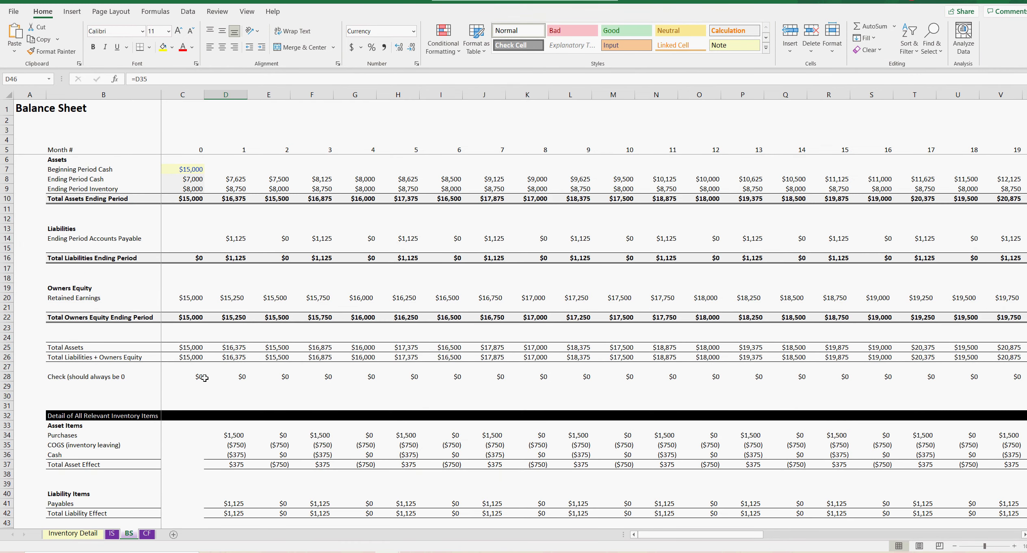
click(191, 299)
click(224, 299)
click(267, 300)
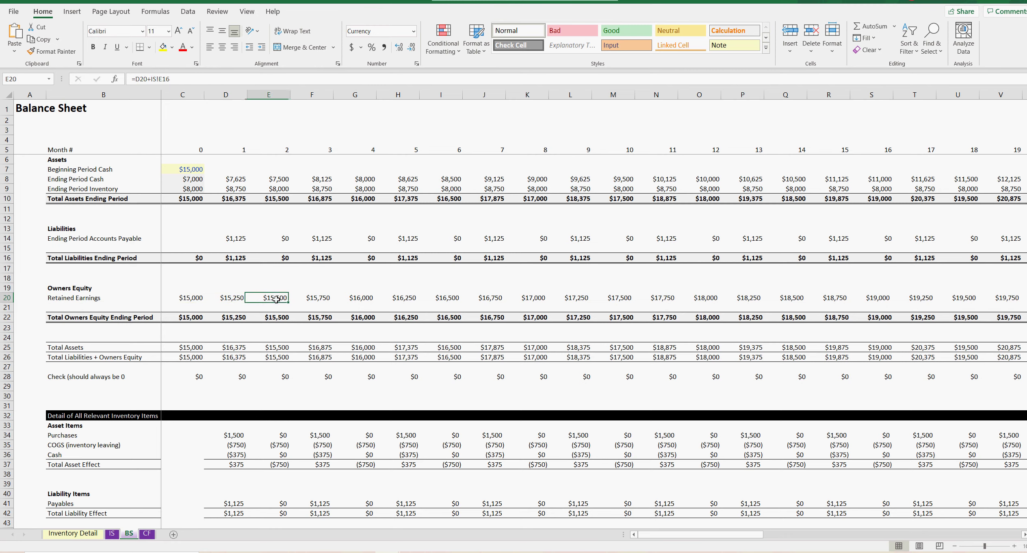
click(235, 300)
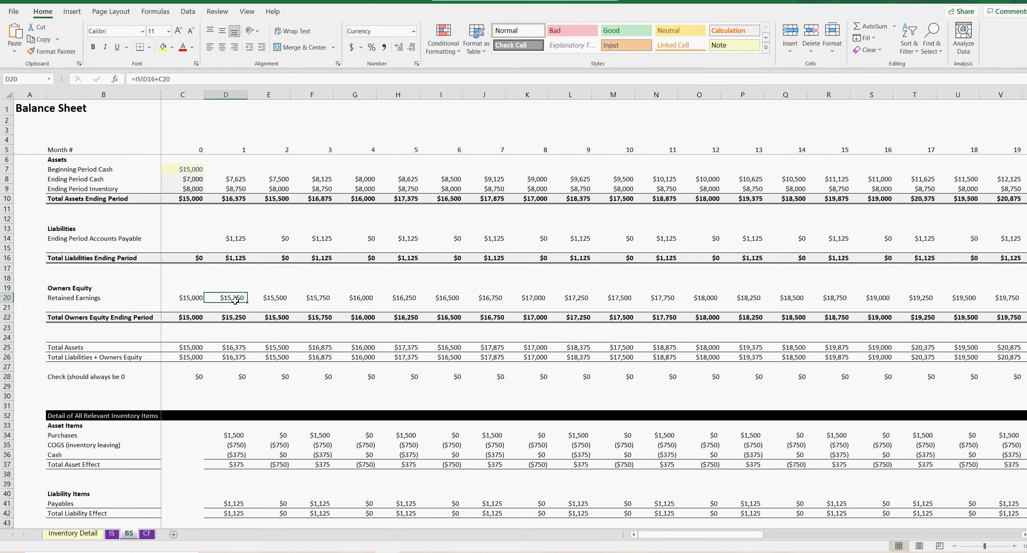
Compare the month 1 COGS (inventory leaving) formula with the month 1 Retained Earnings formula in the inventory detail
scroll(244, 427, down, 3)
scroll(244, 429, down, 1)
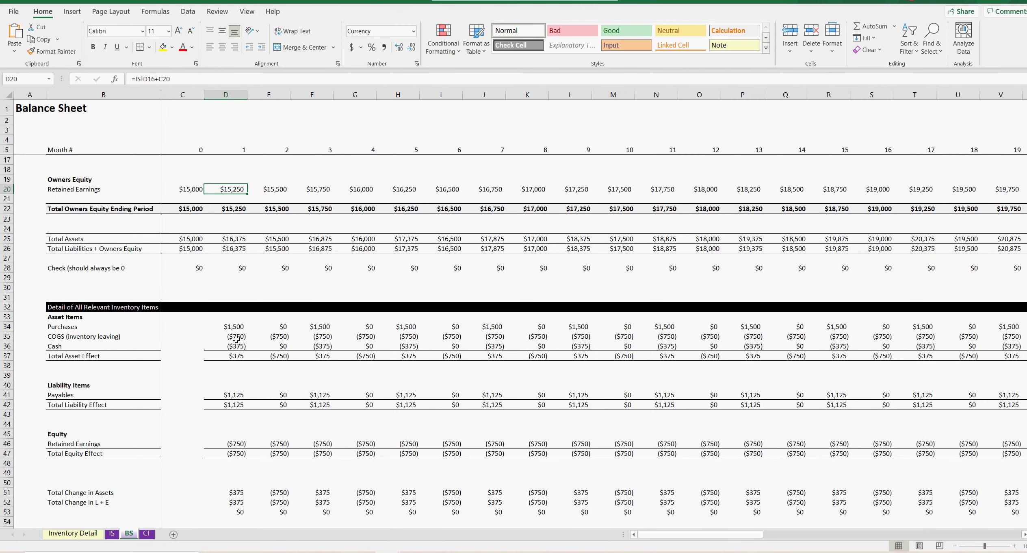
click(236, 338)
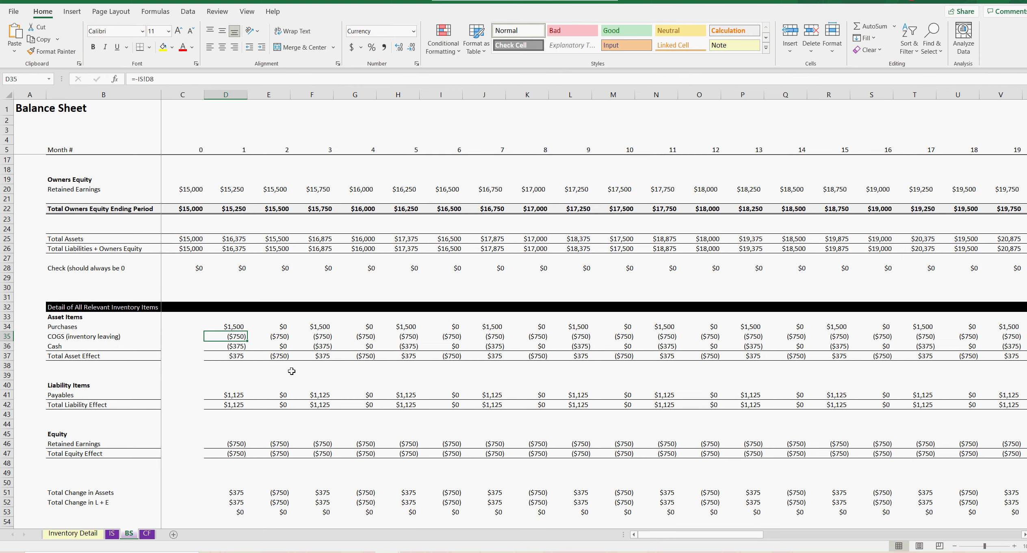
scroll(293, 372, down, 4)
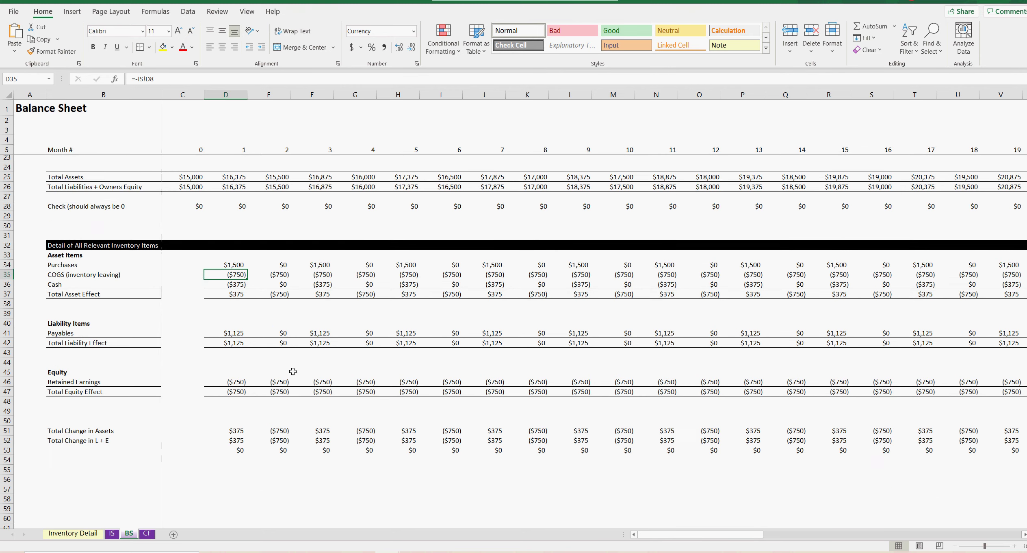
click(241, 336)
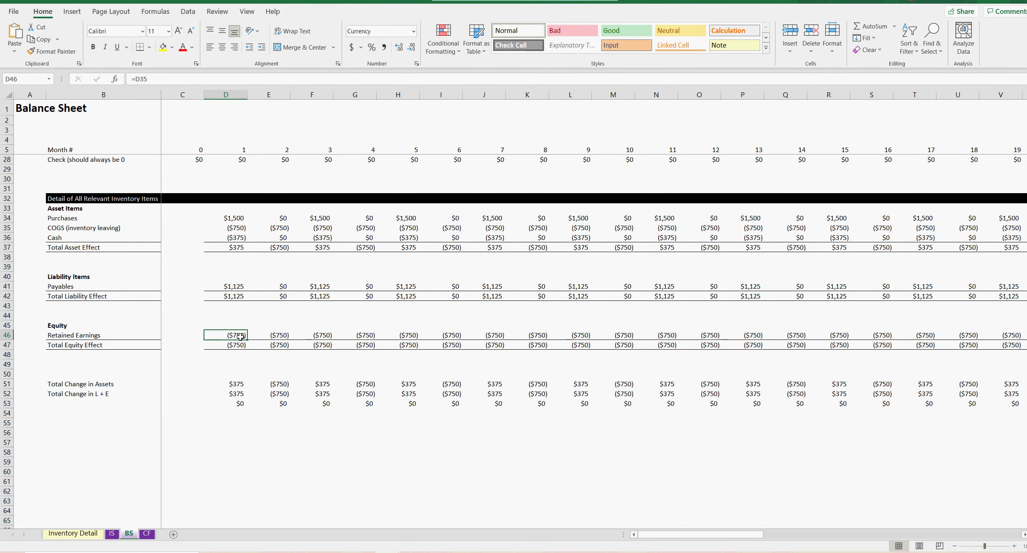
Examine the Net Income formulas for months 1 and 2 and COGS for months 1 to 4 on the income statement
click(111, 535)
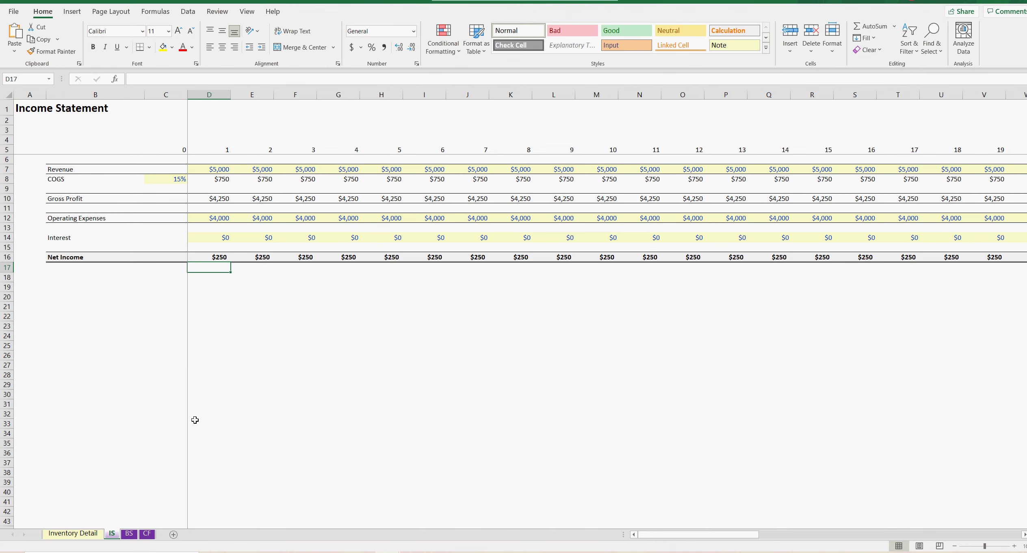
click(218, 258)
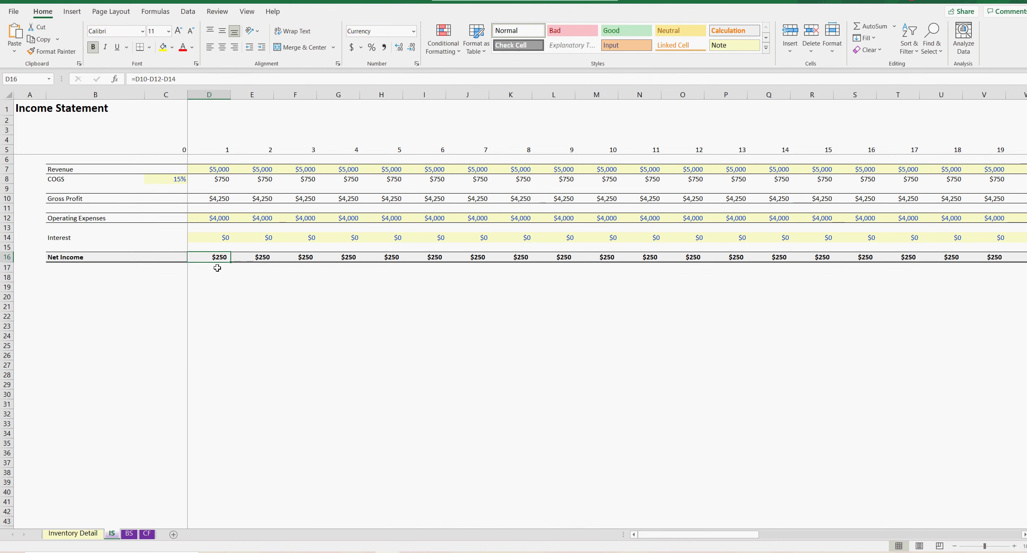
click(224, 184)
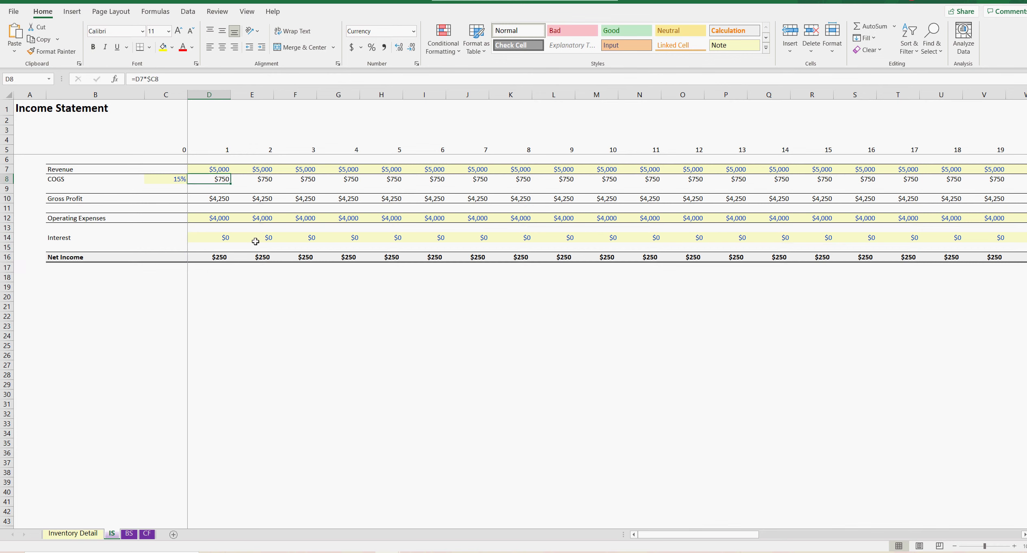
click(265, 182)
click(304, 180)
click(347, 179)
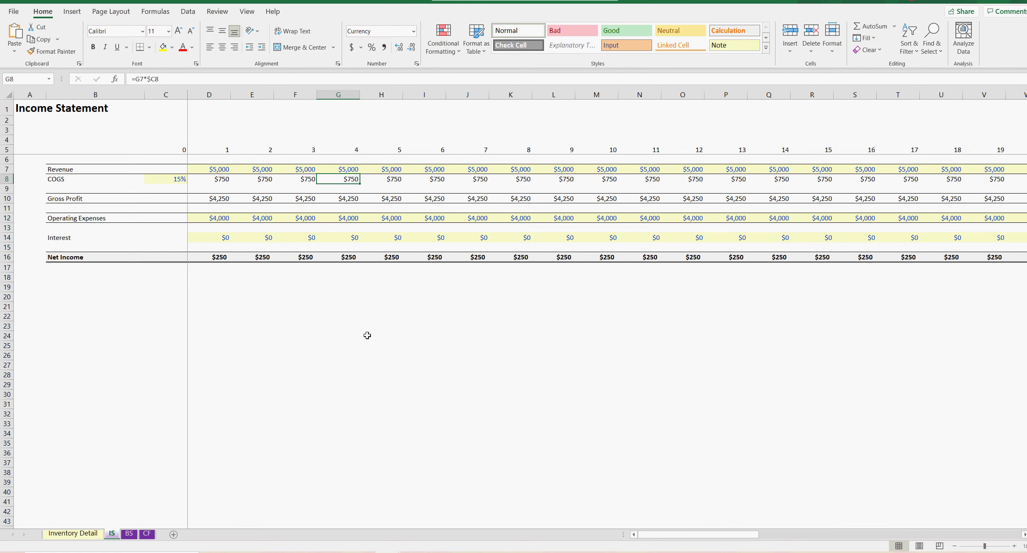
click(267, 258)
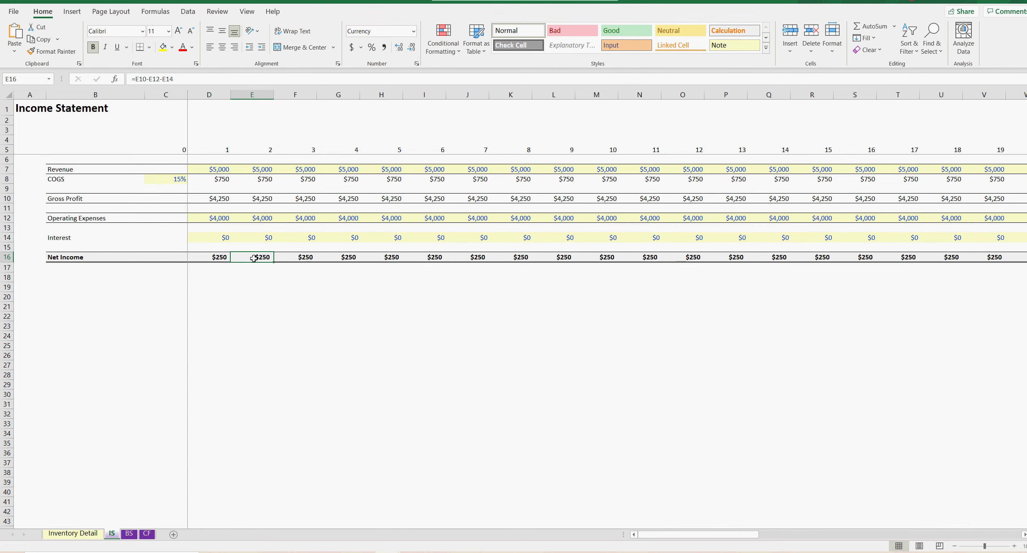
Check the Retained Earnings formulas for months 2 and 3 in the balance sheet's Equity detail
click(129, 533)
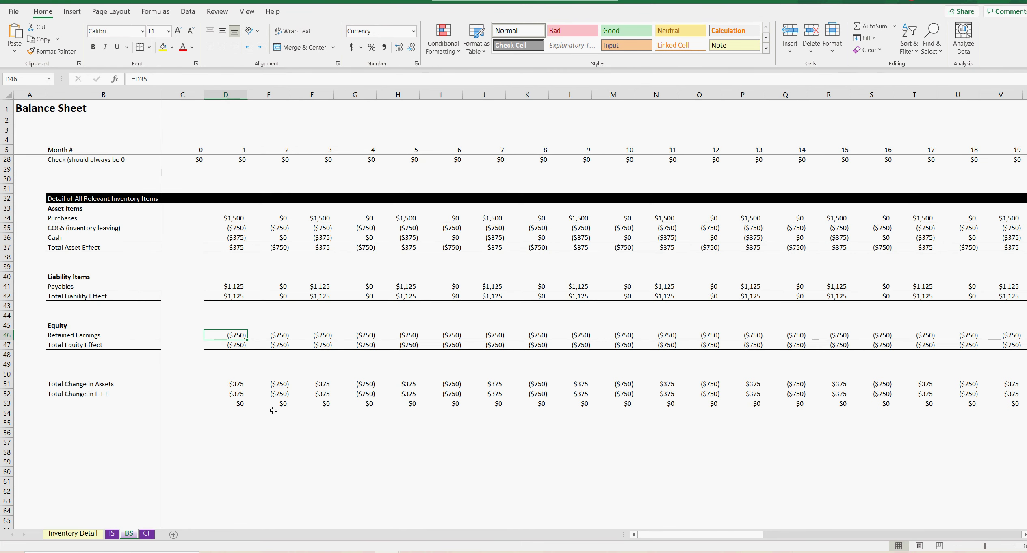
click(287, 337)
click(312, 337)
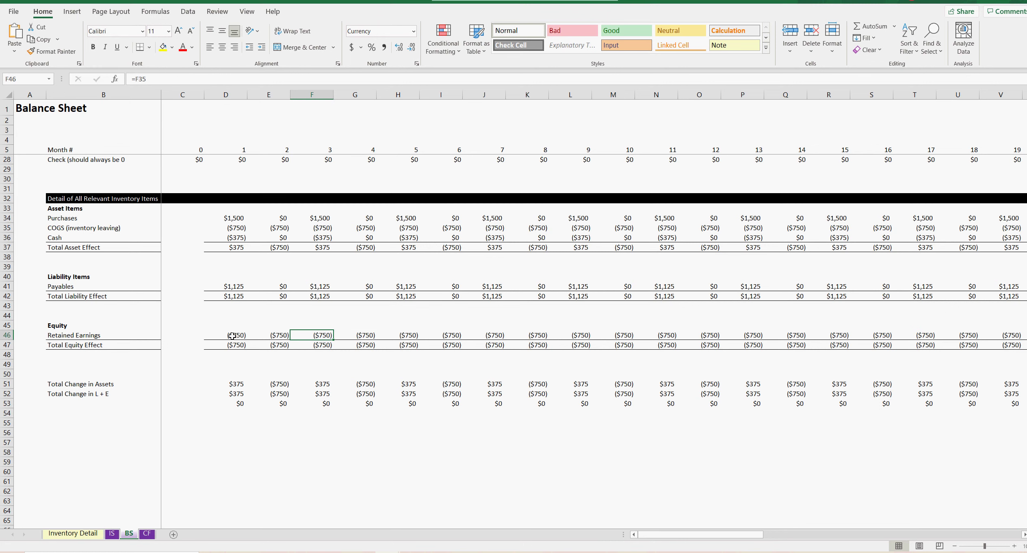
Compare the month 1 Total Asset Effect with the combined liability and equity effects and their total change rows
click(237, 247)
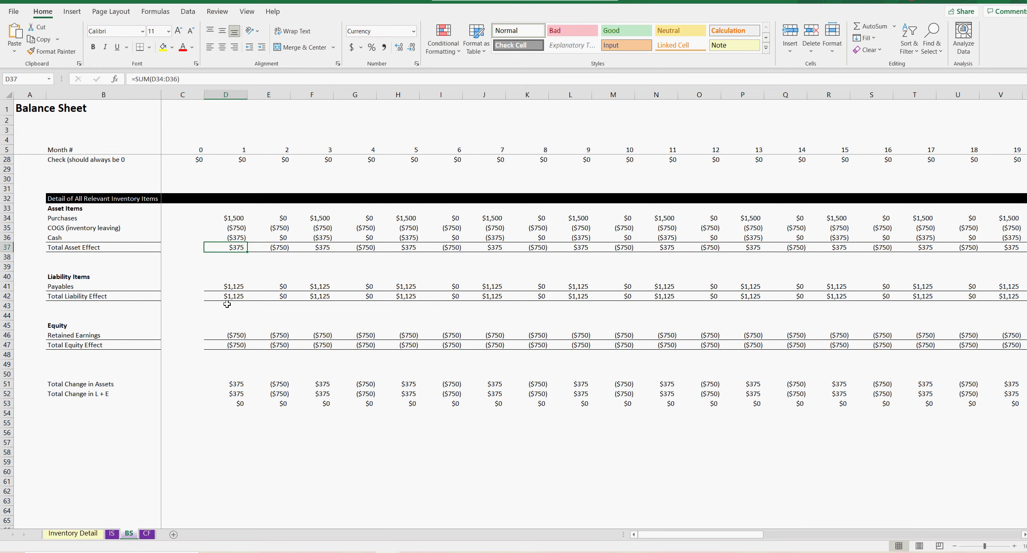
drag(238, 296, 239, 334)
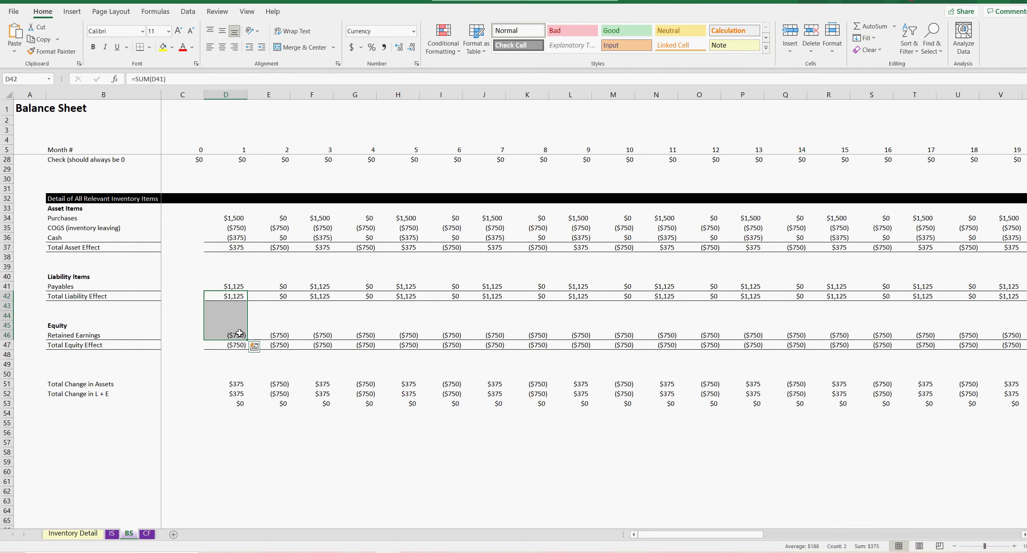
click(237, 382)
click(237, 394)
Compare Total Change in Assets with Total Change in L + E for each of months 2 to 6
click(281, 385)
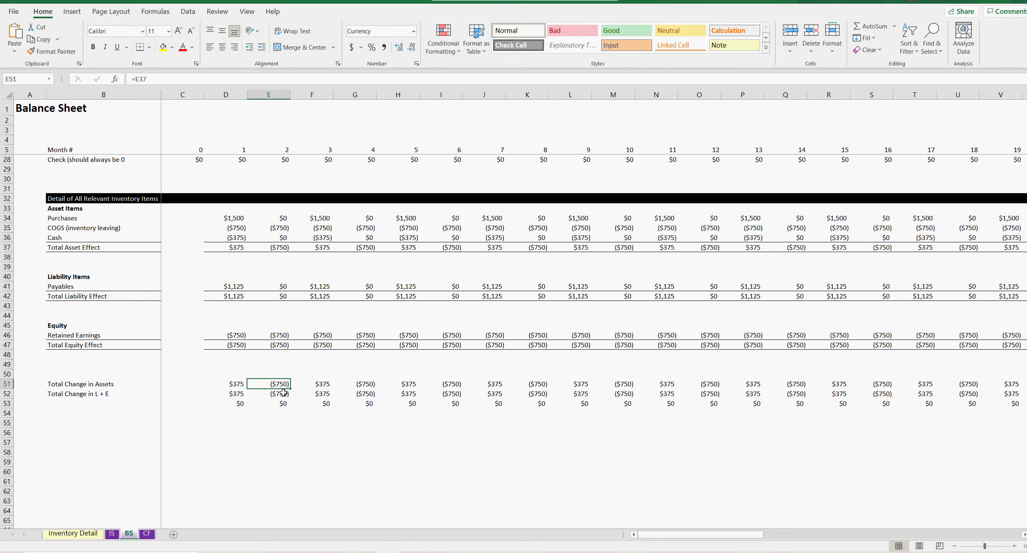
click(281, 394)
click(324, 385)
click(324, 393)
click(368, 385)
click(368, 394)
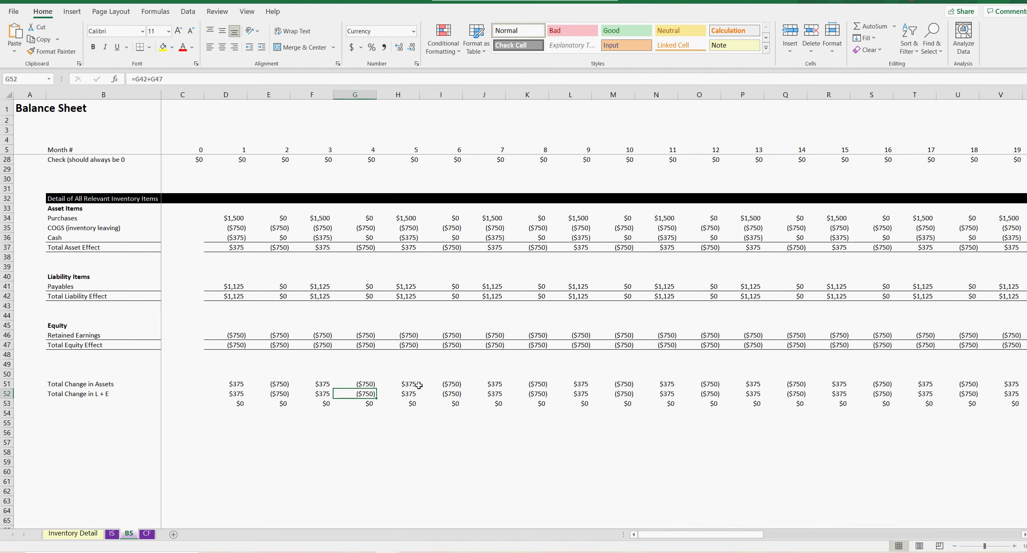
click(411, 385)
click(411, 394)
click(453, 385)
click(453, 394)
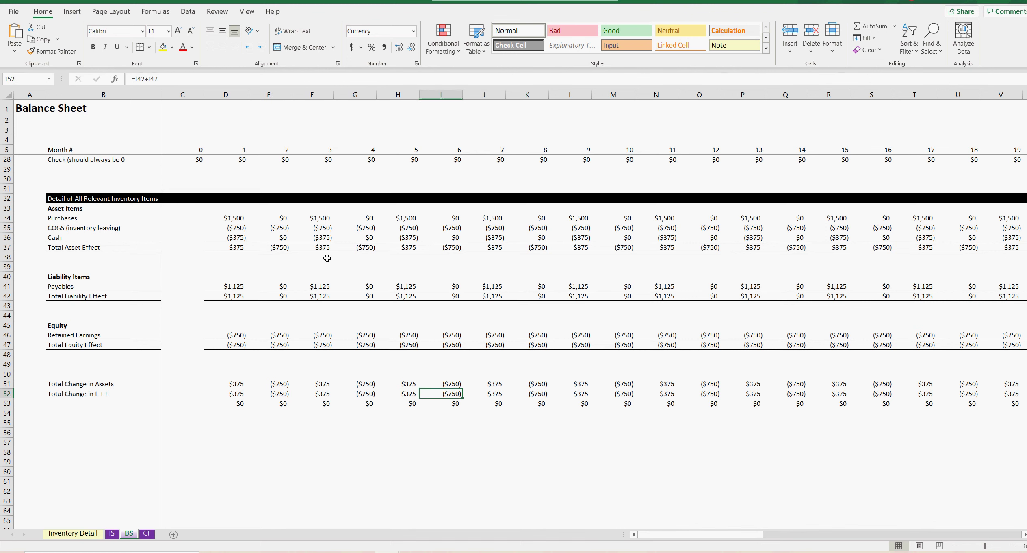
Check the month 2 Purchases, COGS (inventory leaving) and Retained Earnings formulas in the balance sheet's inventory detail
click(282, 220)
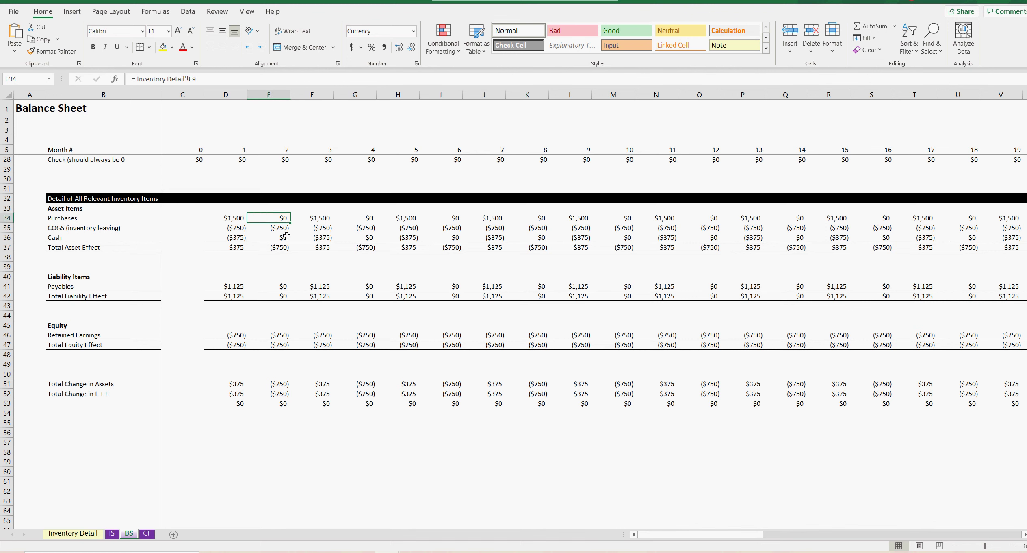
click(282, 229)
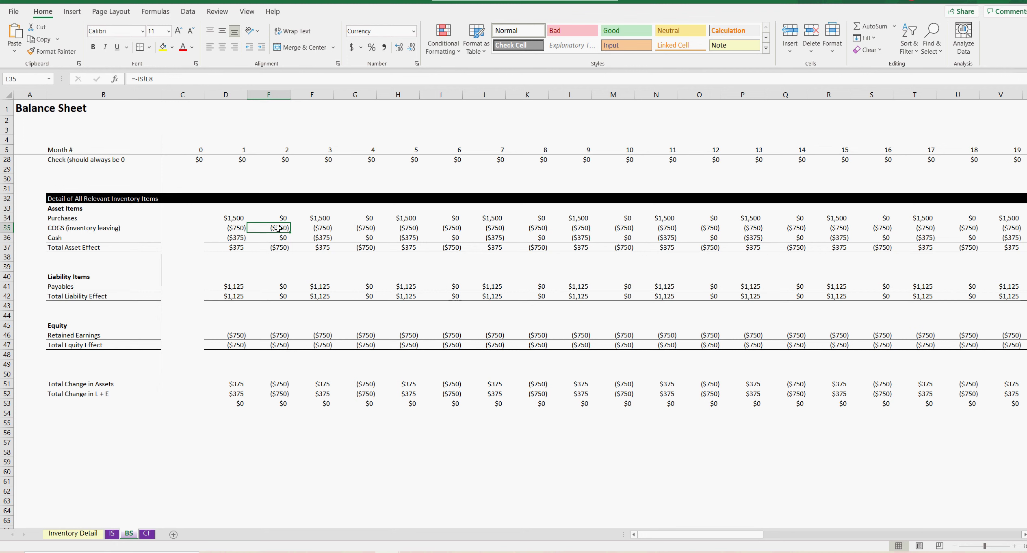
click(281, 335)
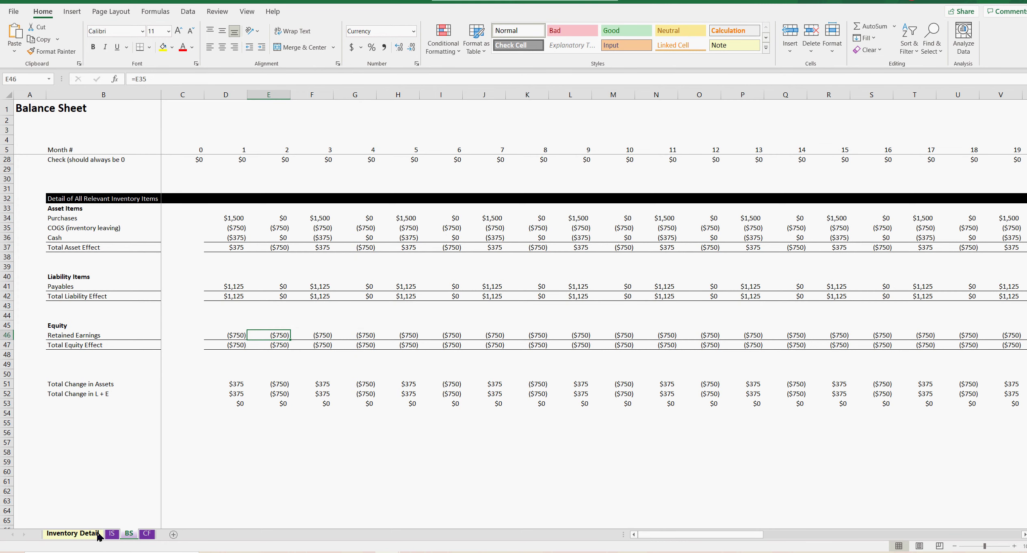
Trace the month 2 inventory purchases and following-month payment on Inventory Detail to Cash Purchases of Inventory on the cash flow statement
click(110, 533)
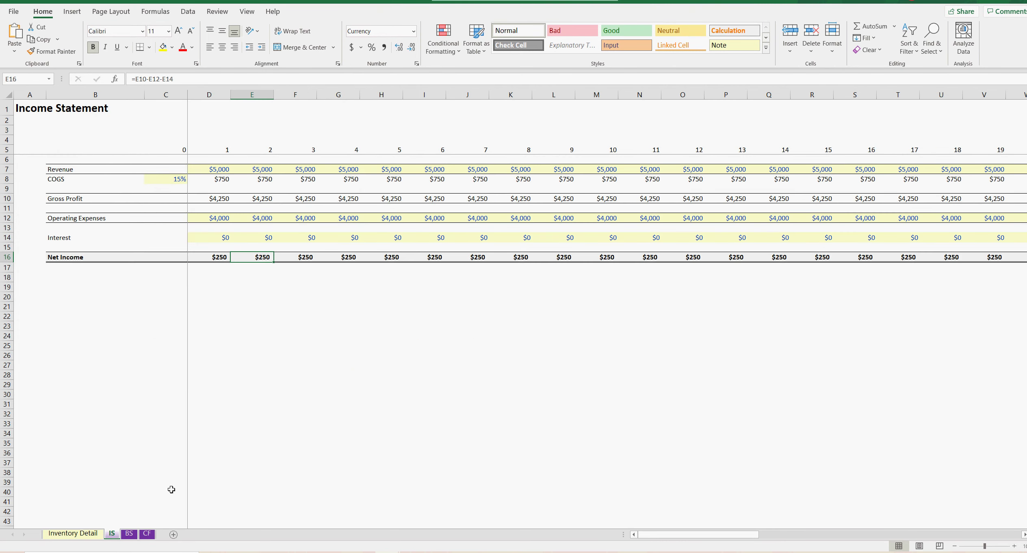
click(86, 534)
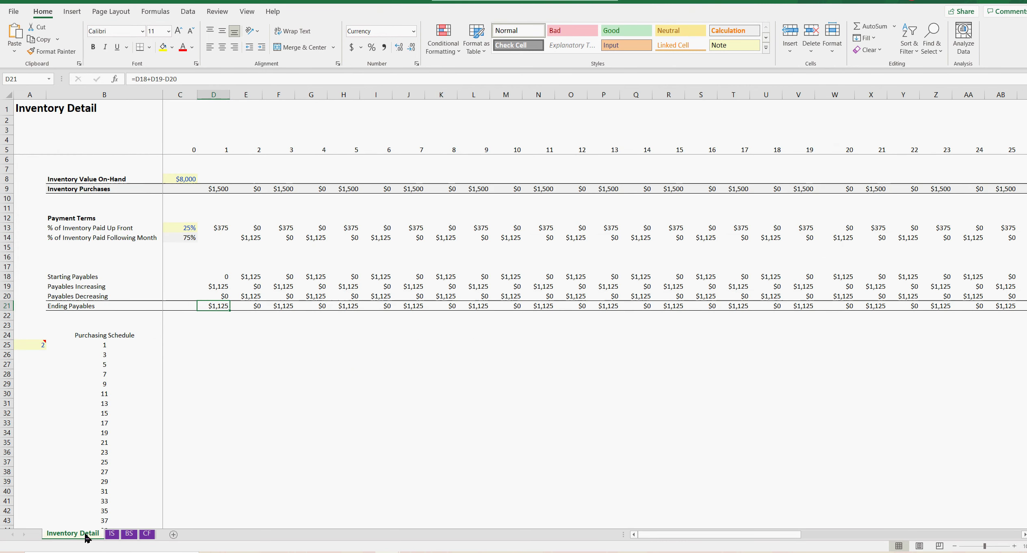
click(256, 188)
click(252, 238)
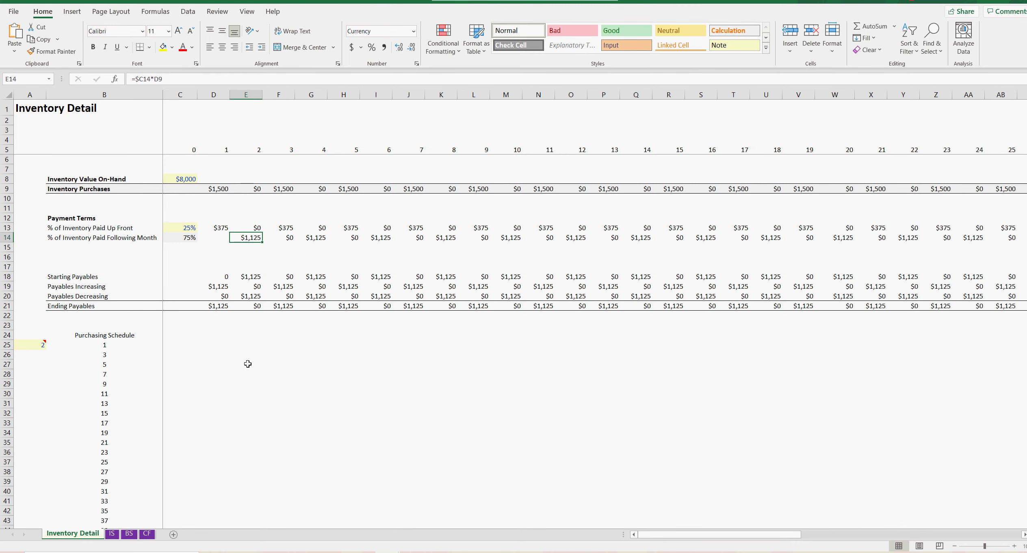
click(147, 533)
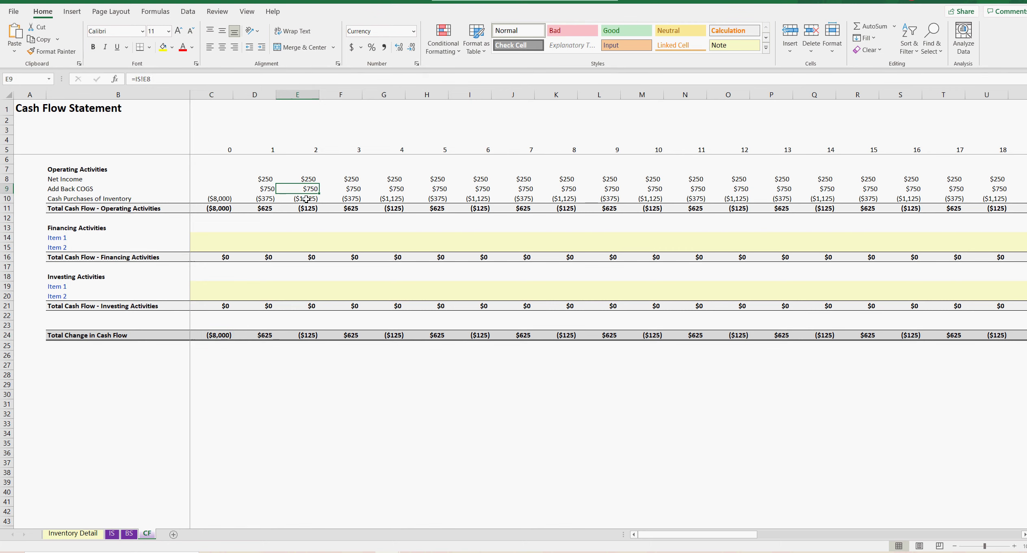
click(306, 198)
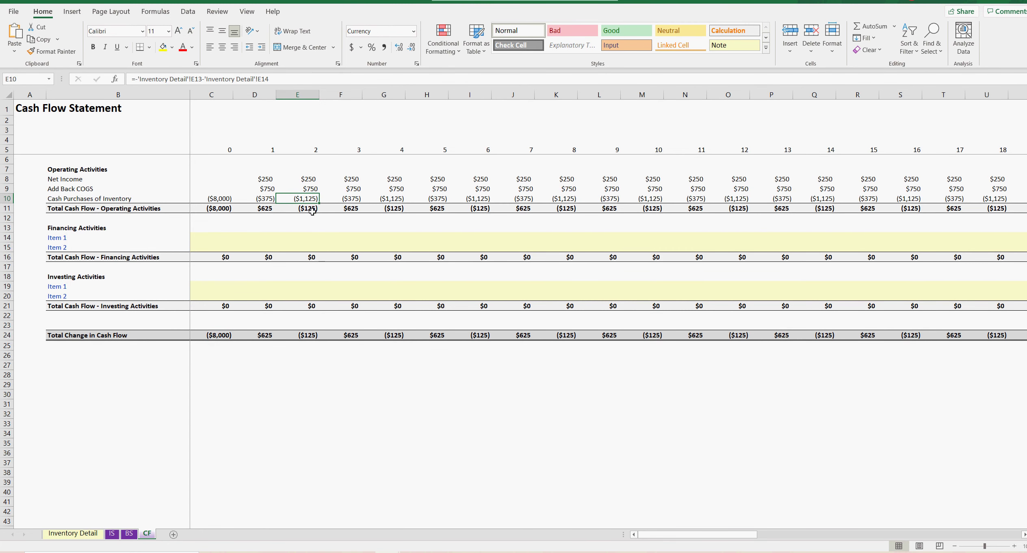
Check the month 2 Payables, Cash and COGS (inventory leaving) formulas in the balance sheet's inventory detail
click(129, 533)
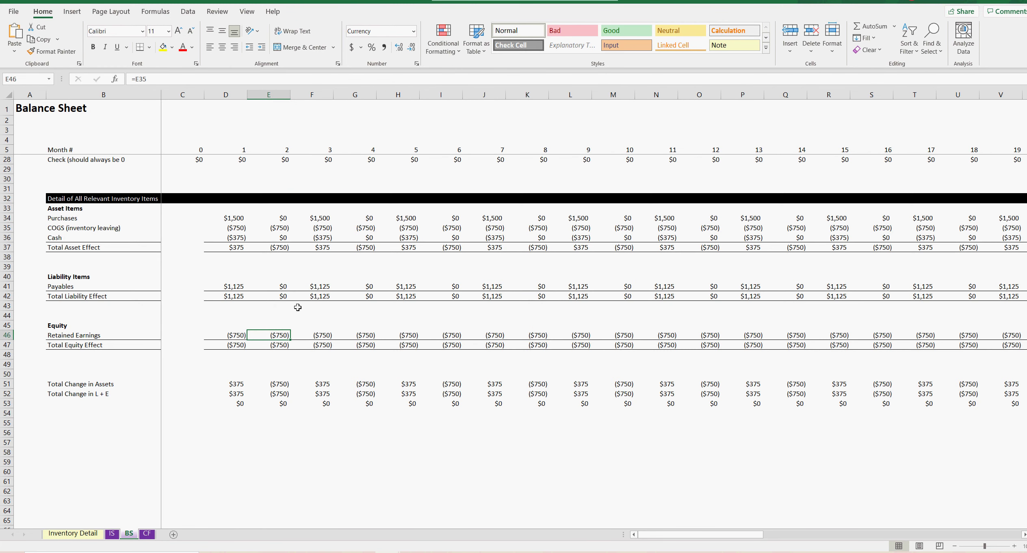
click(282, 287)
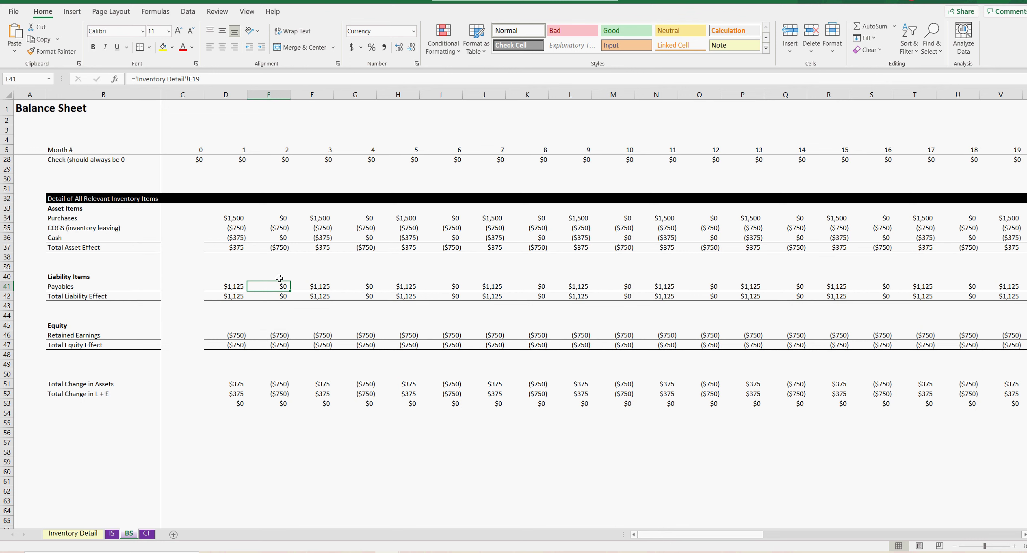
click(280, 239)
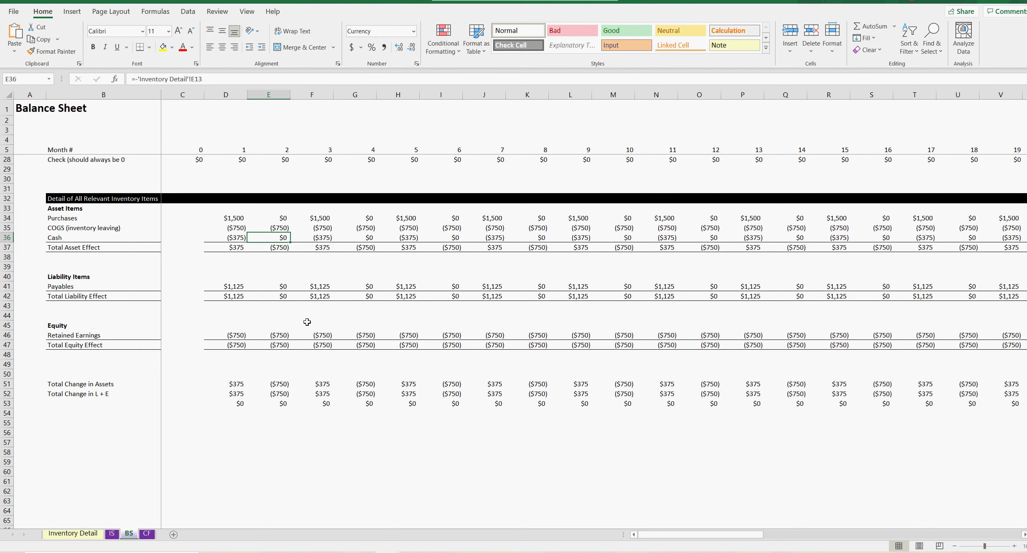
click(279, 229)
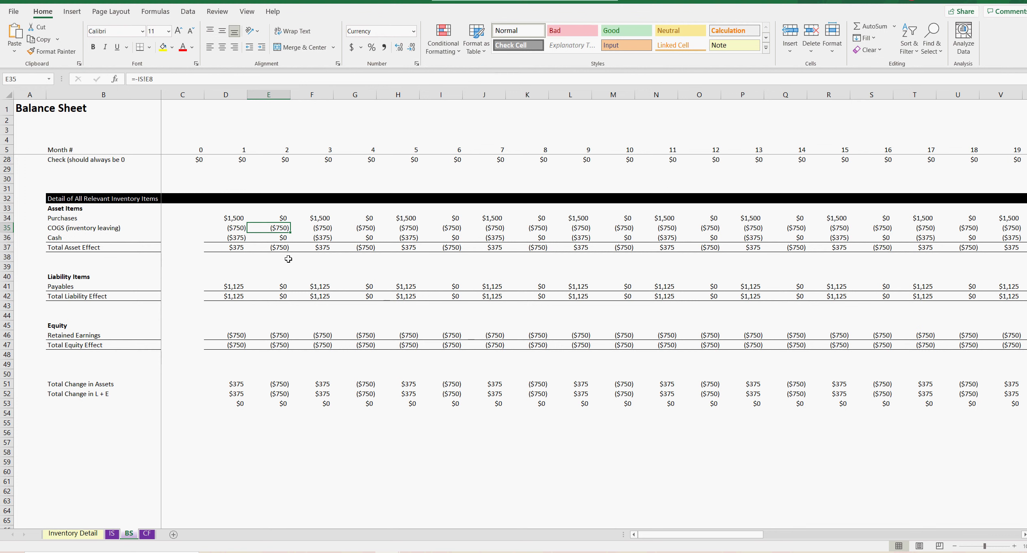
Trace the month 1 and 2 Cash entries in the balance sheet's inventory detail to the up-front payment formulas on Inventory Detail
click(282, 249)
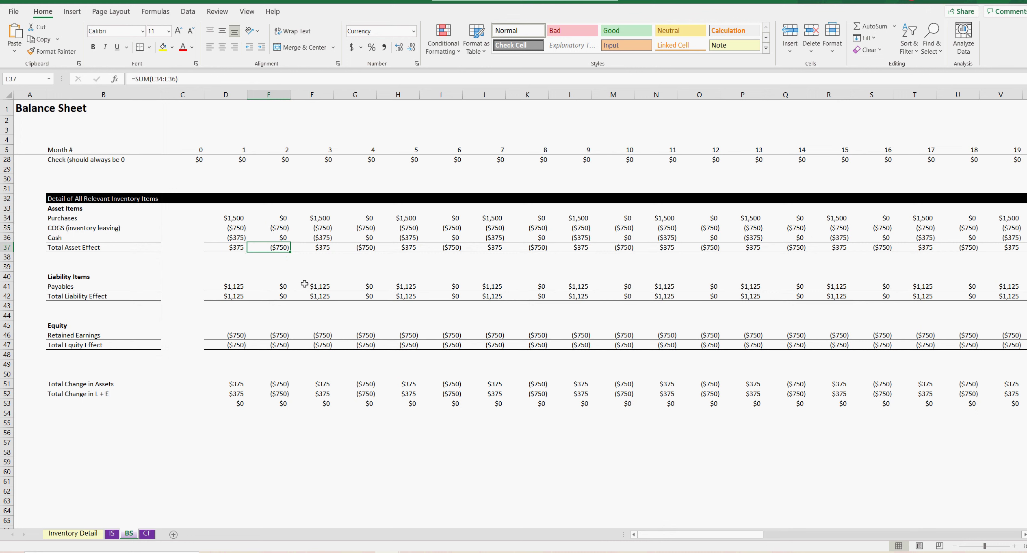
click(280, 236)
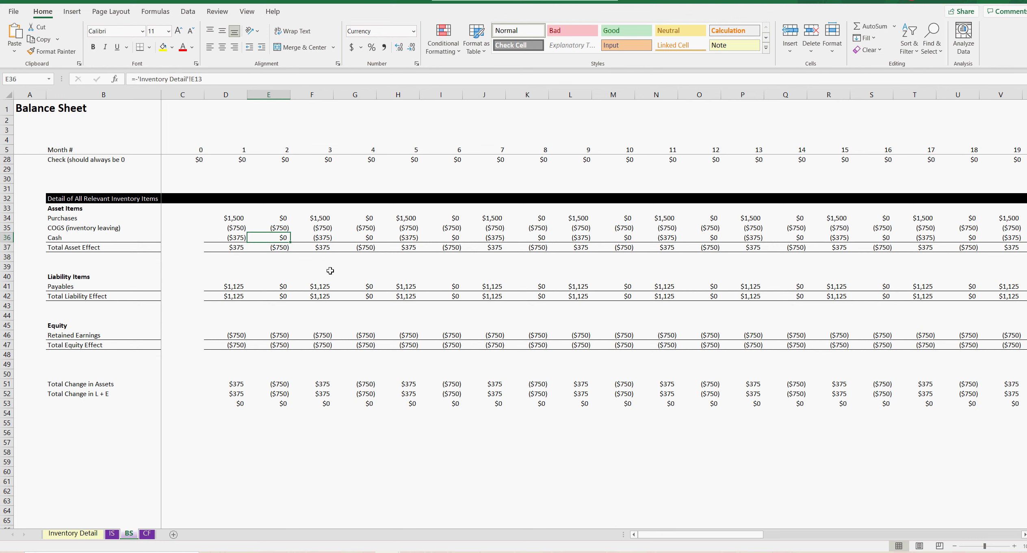
click(237, 240)
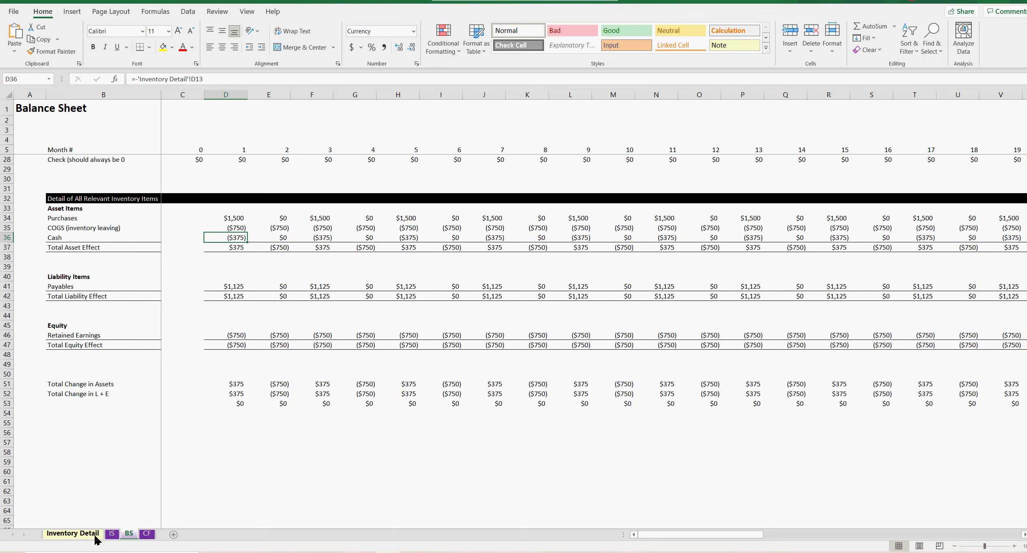
click(81, 535)
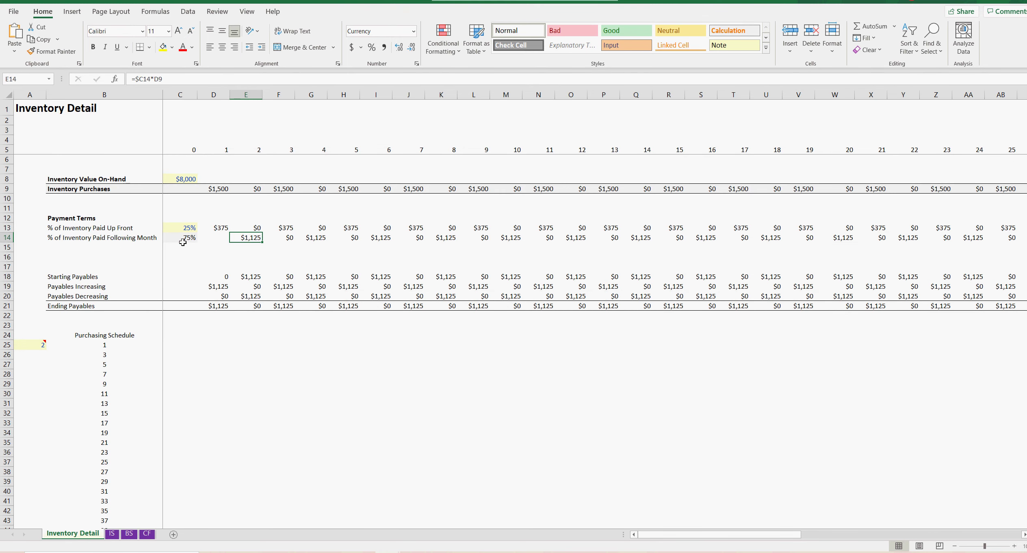
click(220, 229)
click(252, 228)
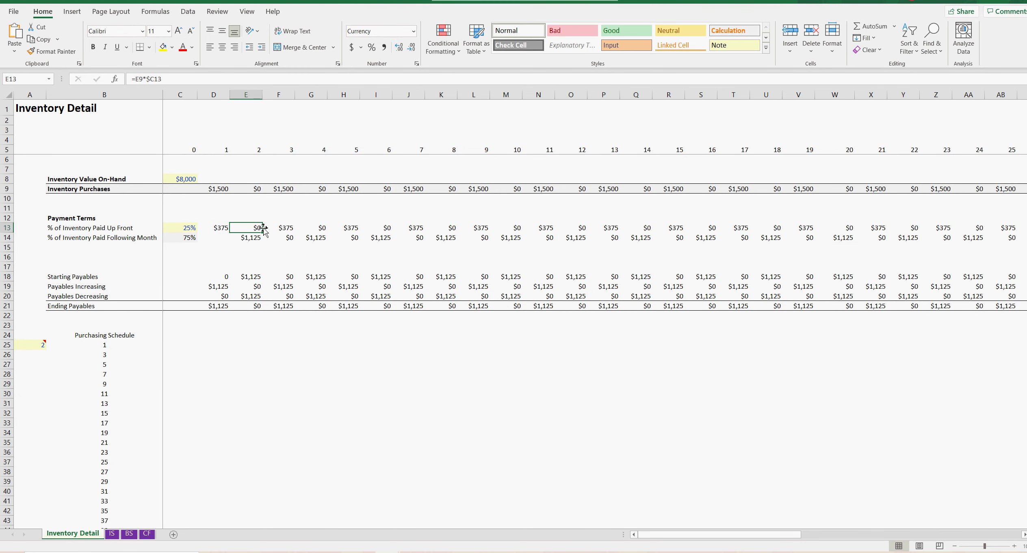
click(285, 228)
Look at the income statement, then check the month 2 Payables and Cash formulas in the balance sheet's inventory detail
click(112, 534)
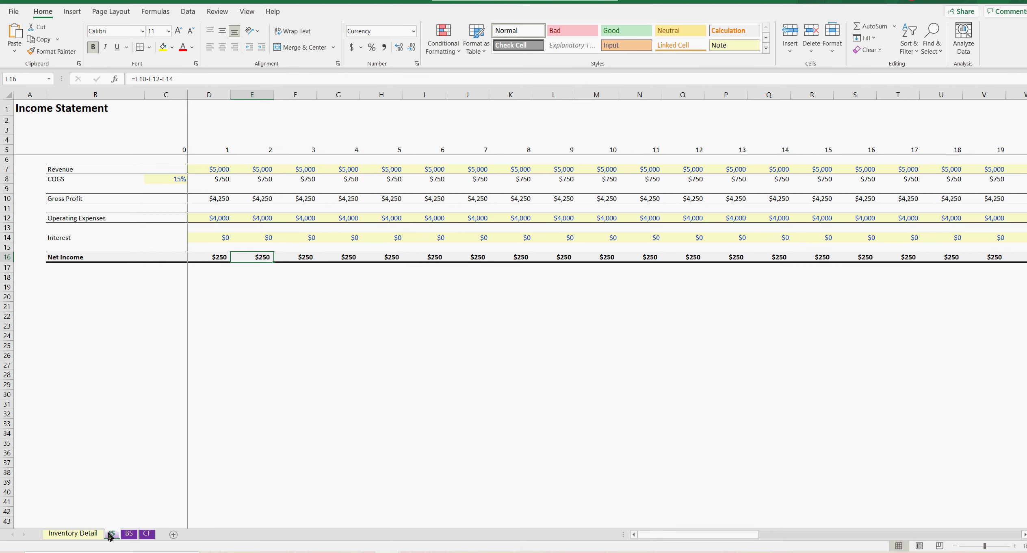
click(129, 533)
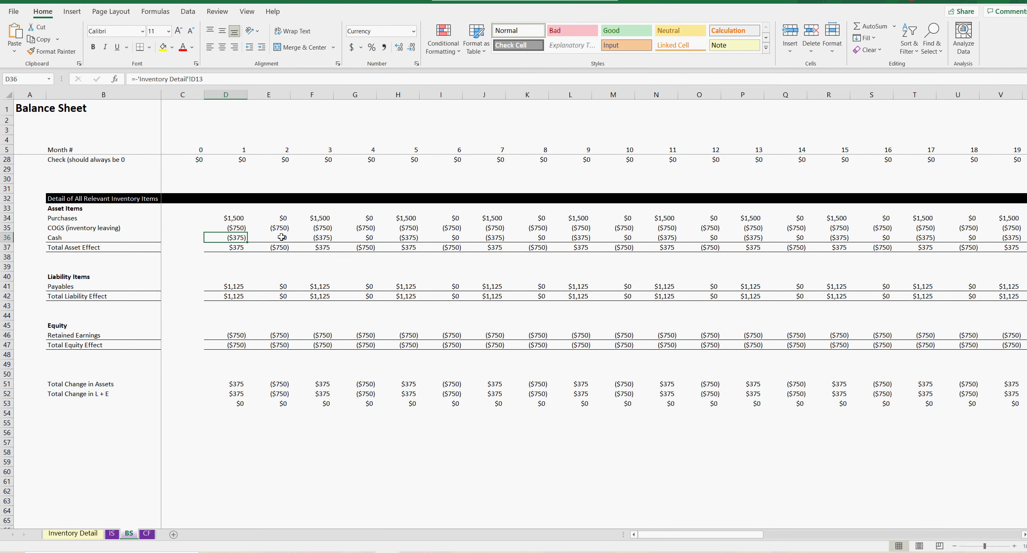
click(280, 287)
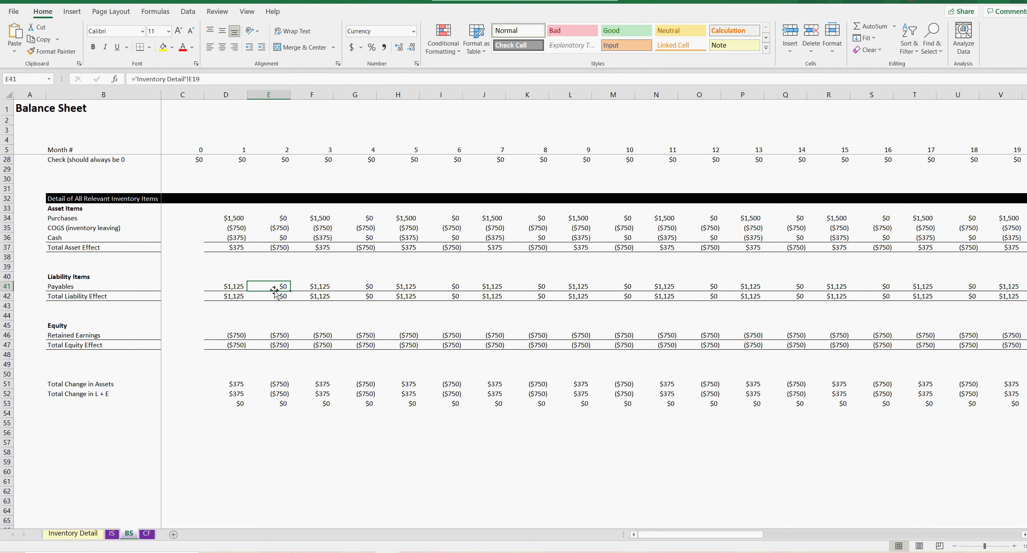
click(283, 236)
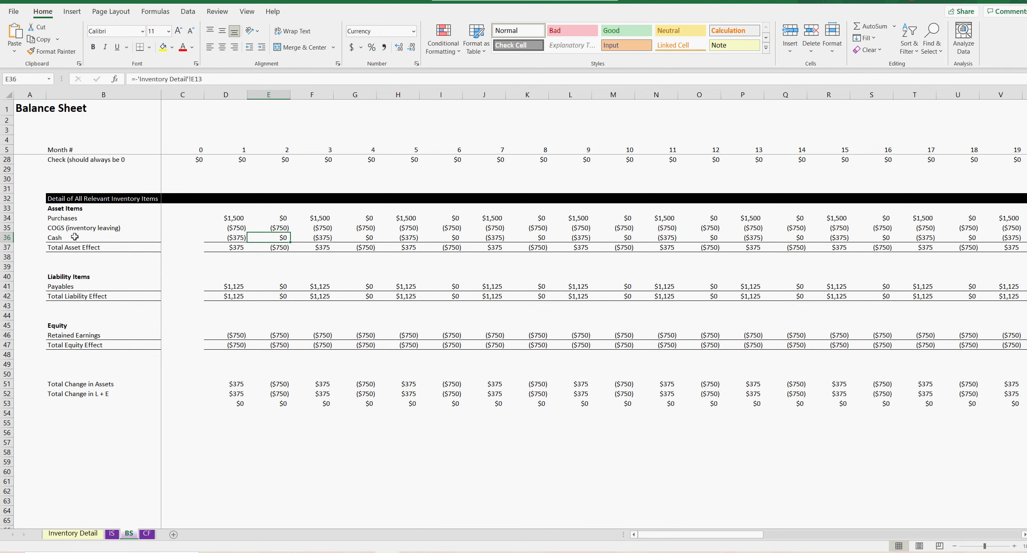
Append +'Inventory Detail'!D14, the payment made the following month, to the month 1 Cash formula in the balance sheet's inventory detail
click(234, 237)
click(229, 81)
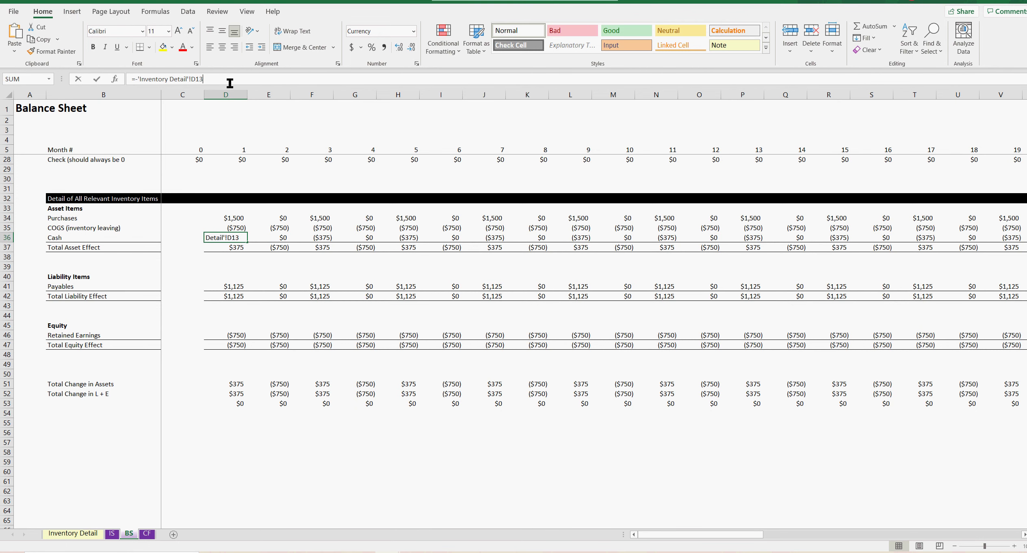
text(+)
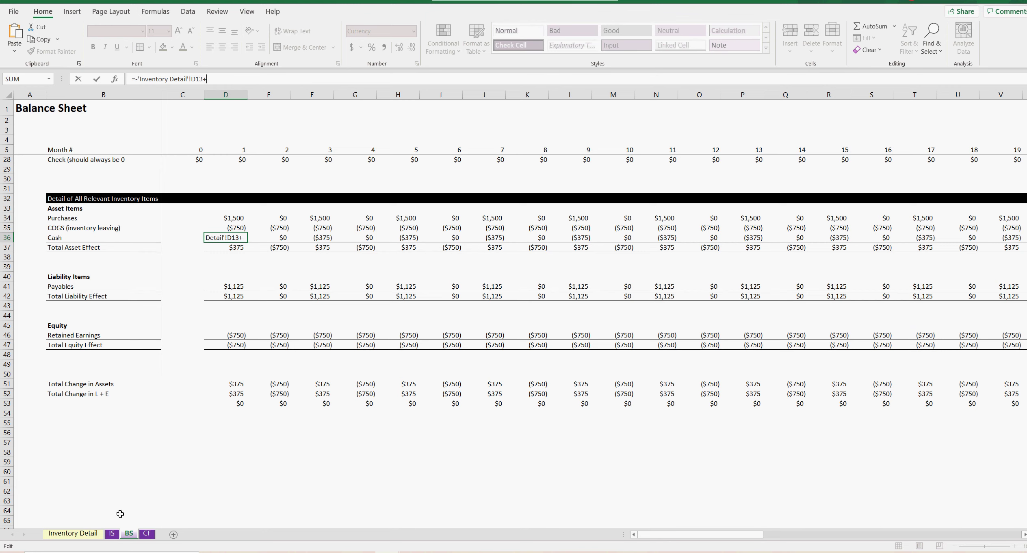
click(87, 533)
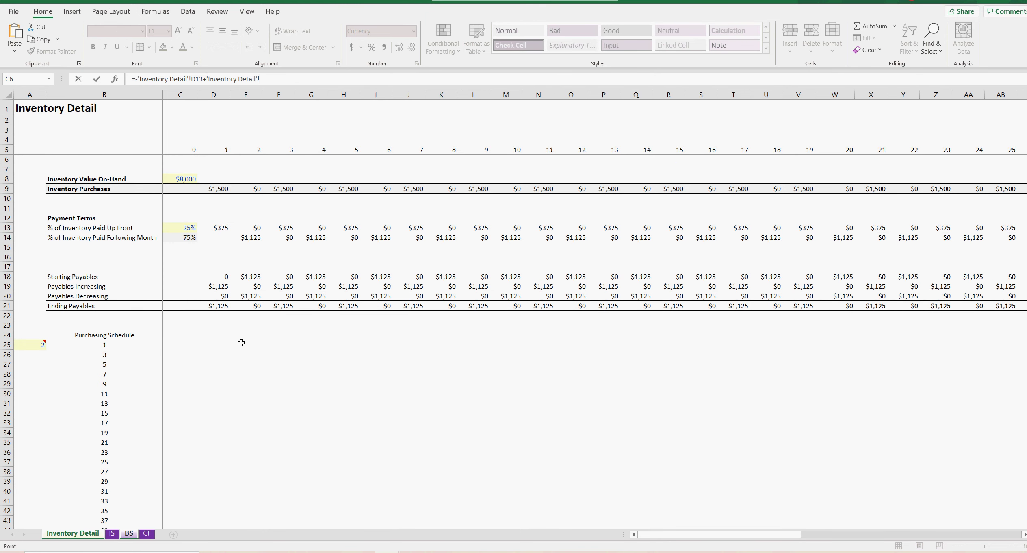
click(215, 237)
key(Return)
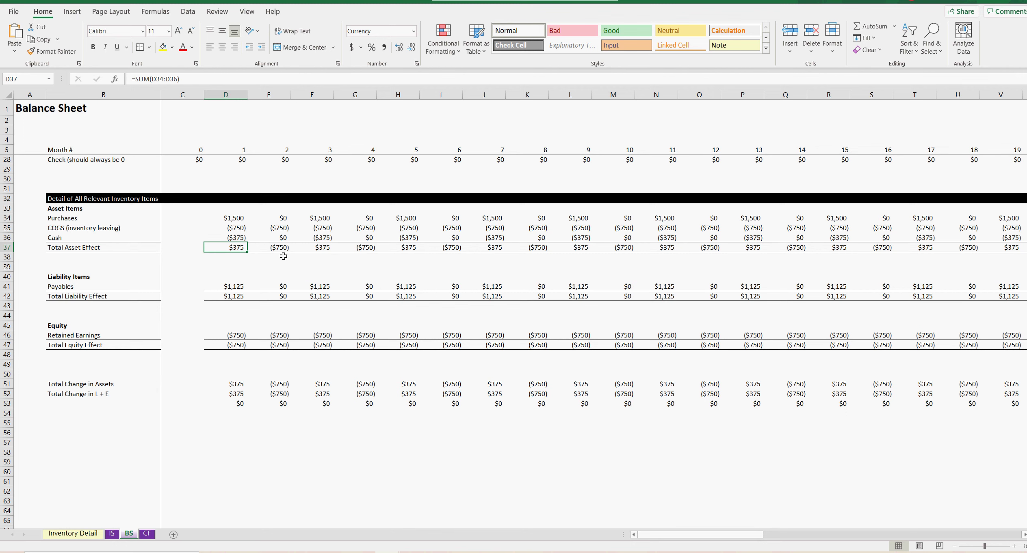
Change the month 1 Cash formula to subtract 'Inventory Detail'!D14 instead of adding it, and fill it across to month 2
click(244, 239)
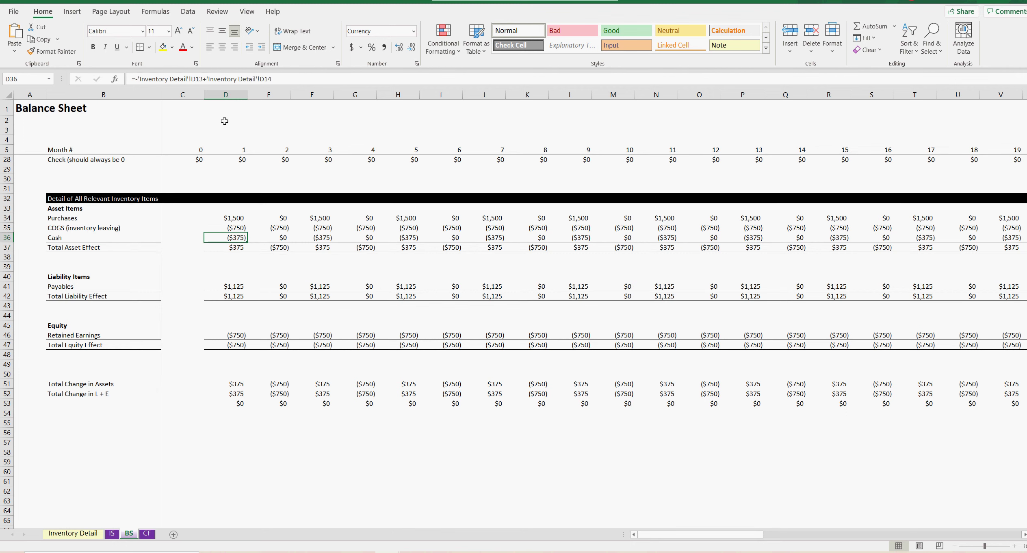
click(208, 81)
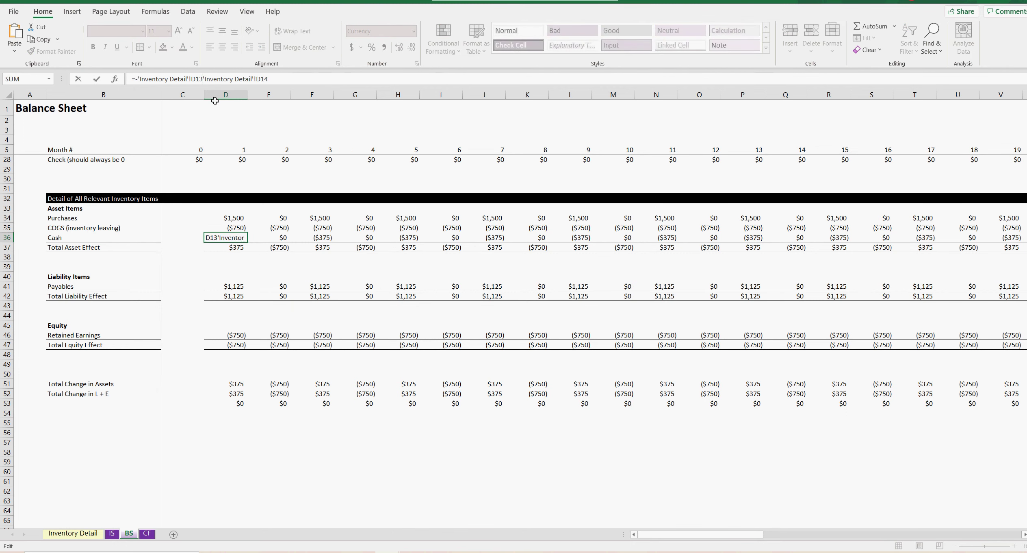
key(Return)
click(236, 238)
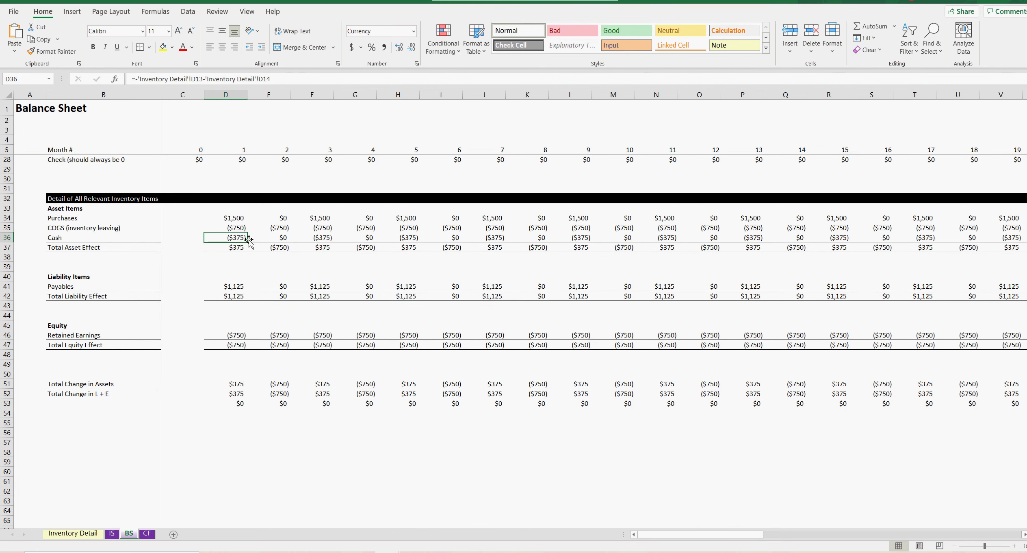
drag(247, 242, 286, 241)
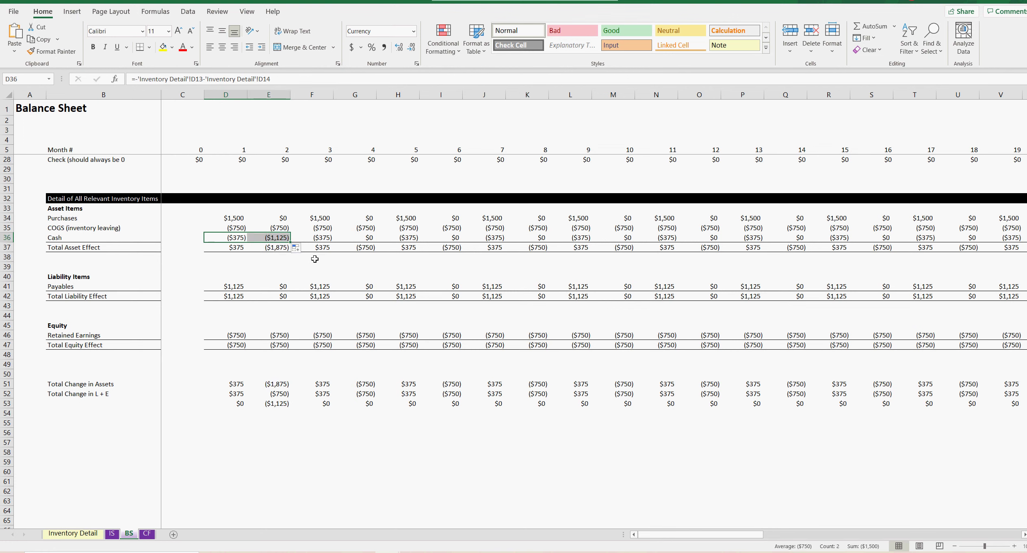
click(281, 239)
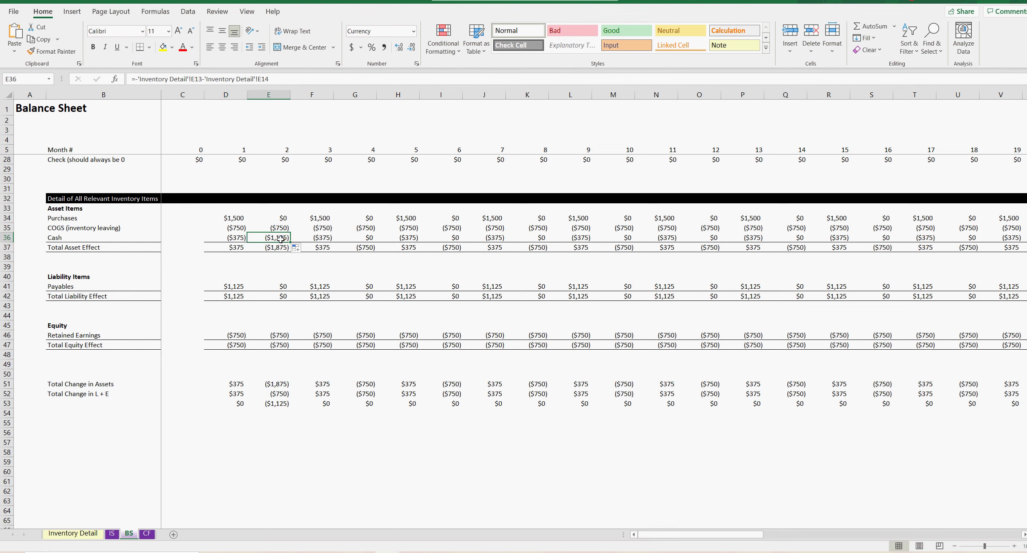
Compare the month 1 and 2 Payables formulas on the balance sheet with the Payables Decreasing row on Inventory Detail
click(279, 285)
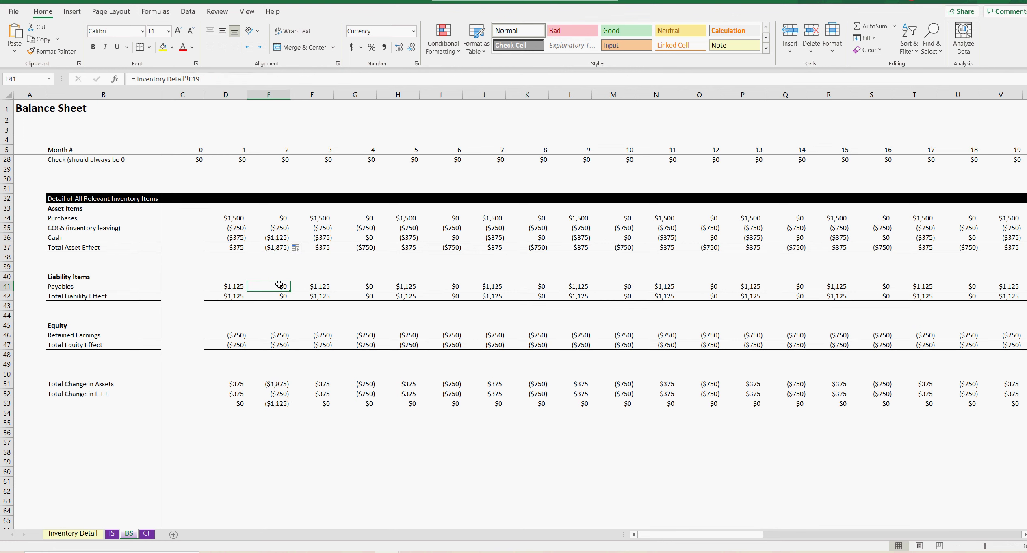
click(235, 288)
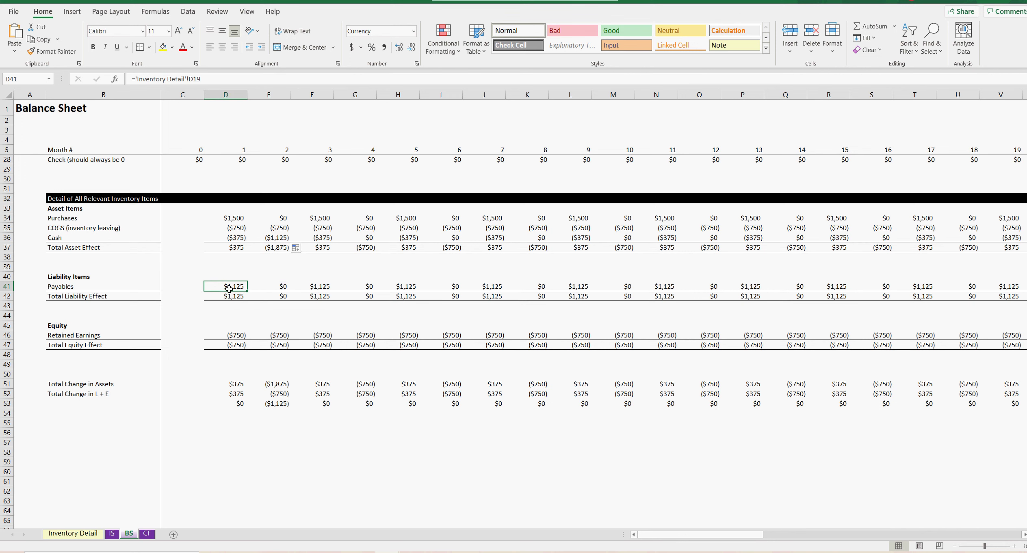
click(280, 285)
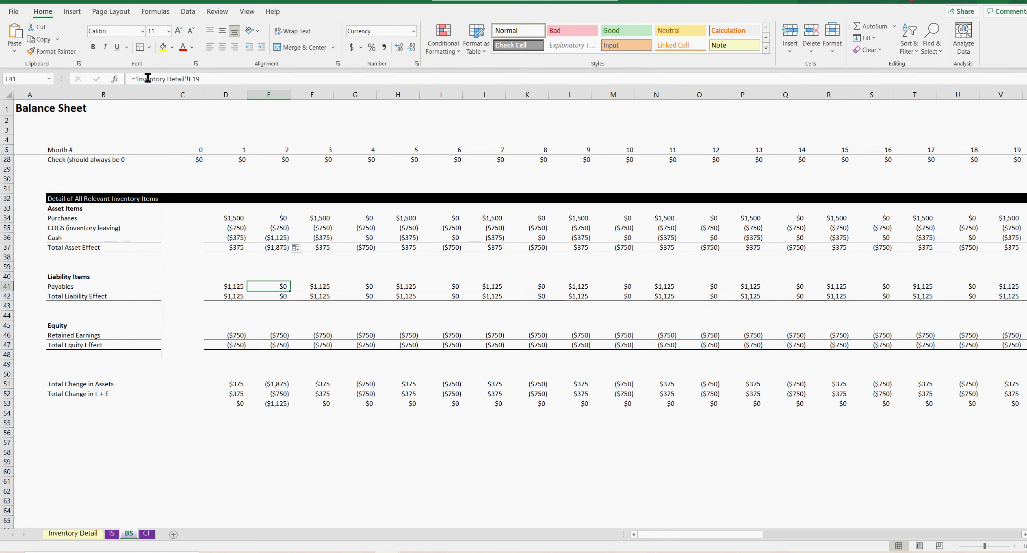
click(231, 287)
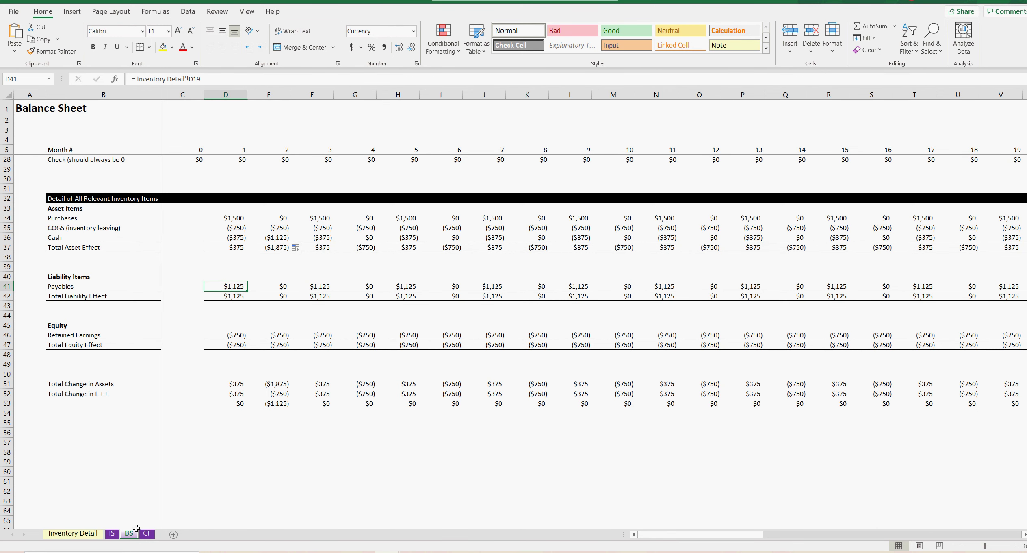
click(79, 534)
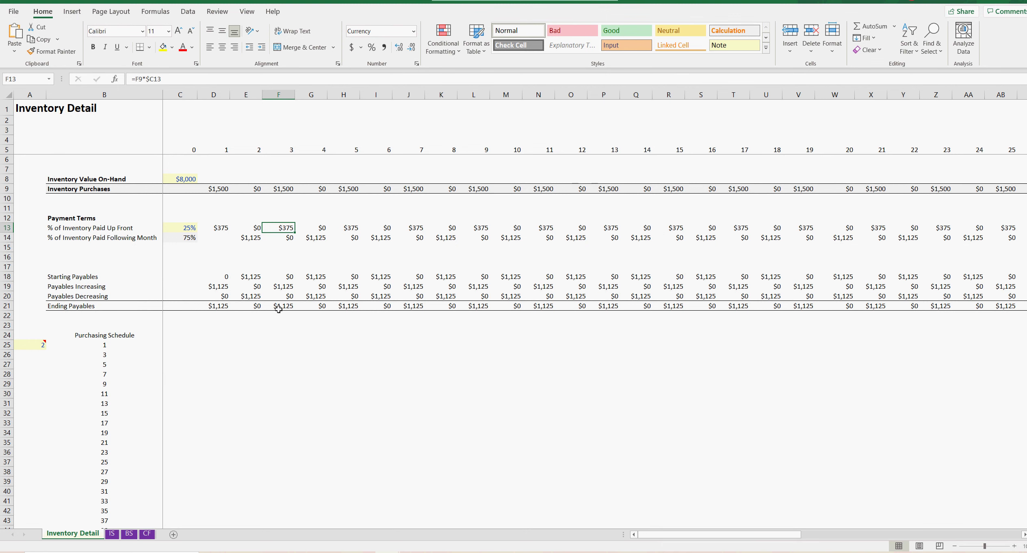
click(220, 296)
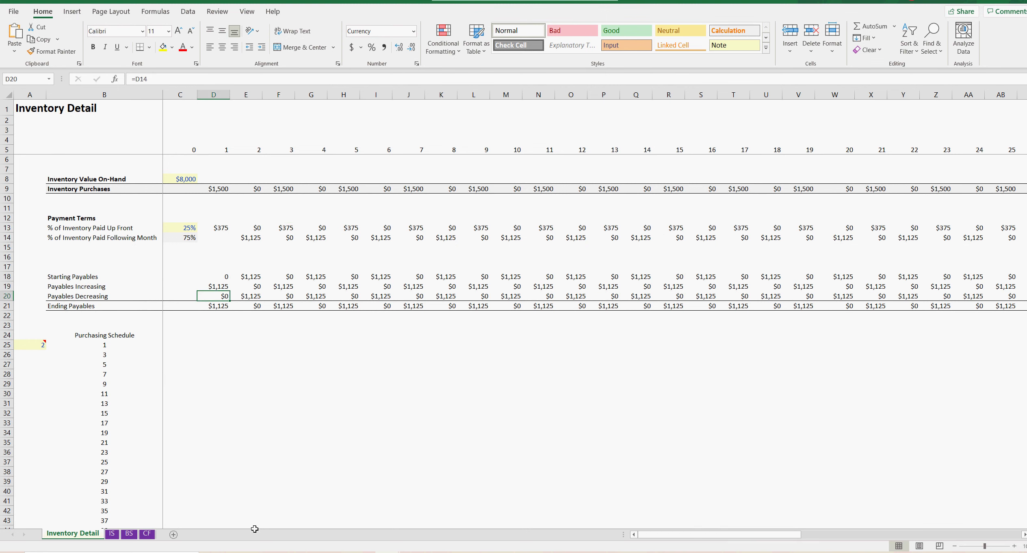
Subtract Payables Decreasing ('Inventory Detail'!D20) in the balance sheet's month 1 Payables formula and fill it across to month 2
click(129, 534)
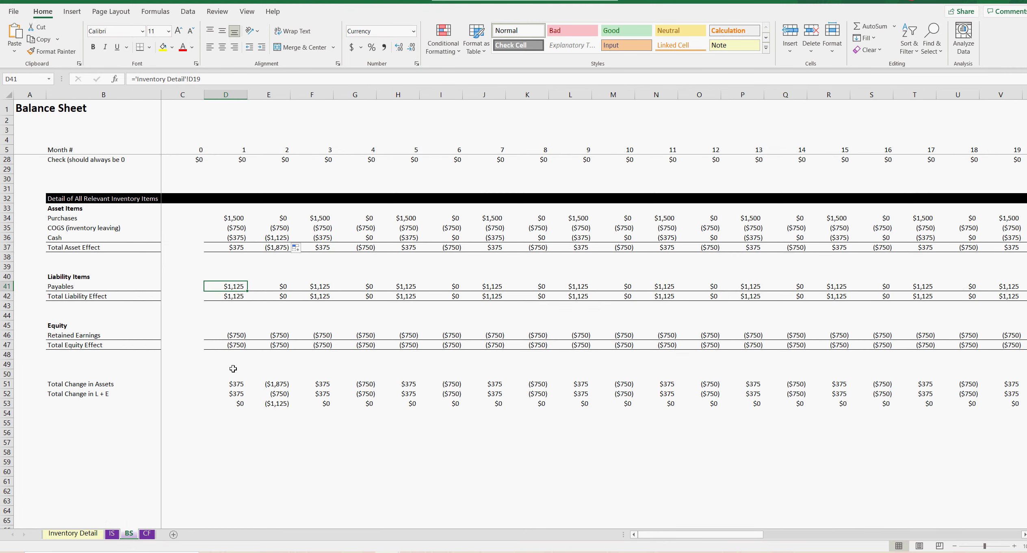
click(216, 79)
text(-)
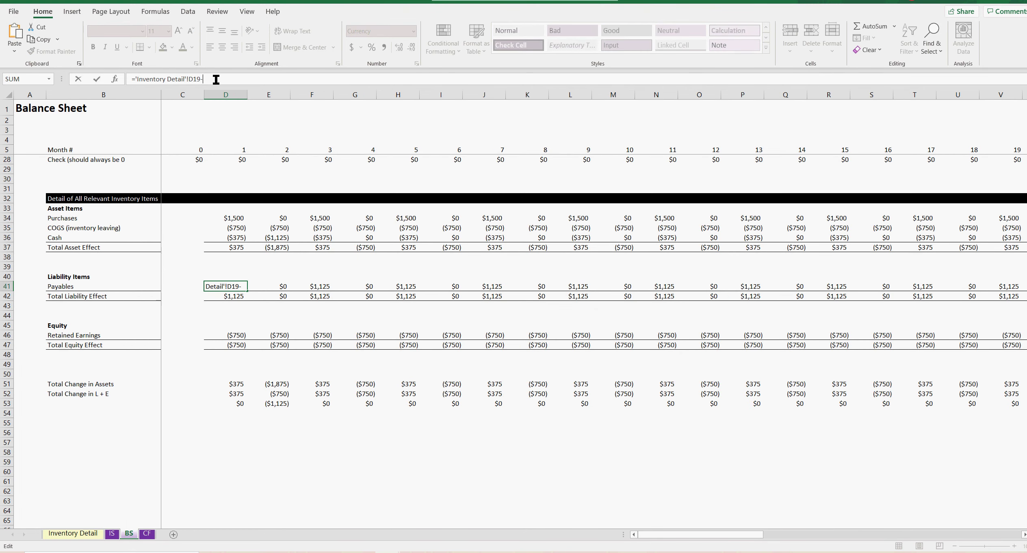
click(73, 533)
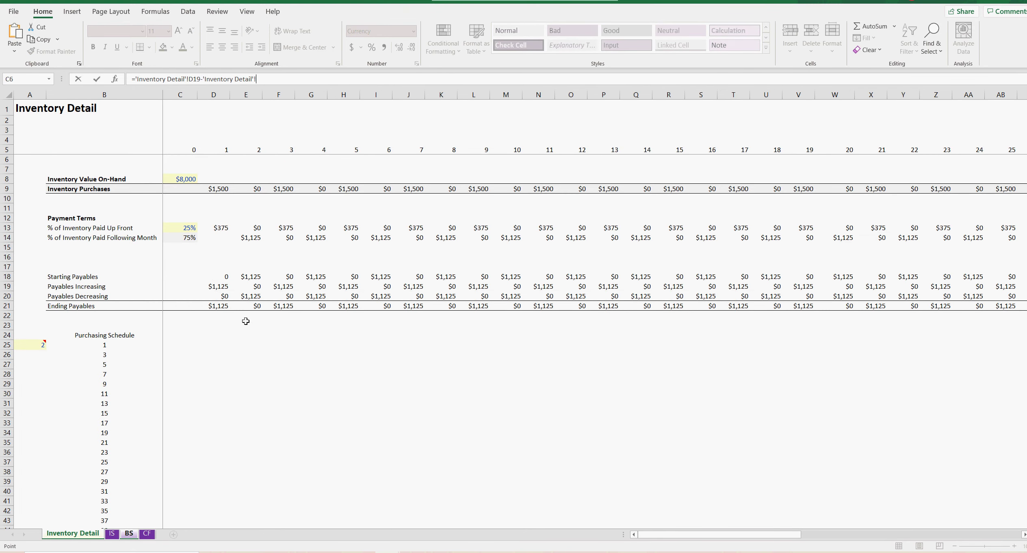
click(221, 296)
key(Return)
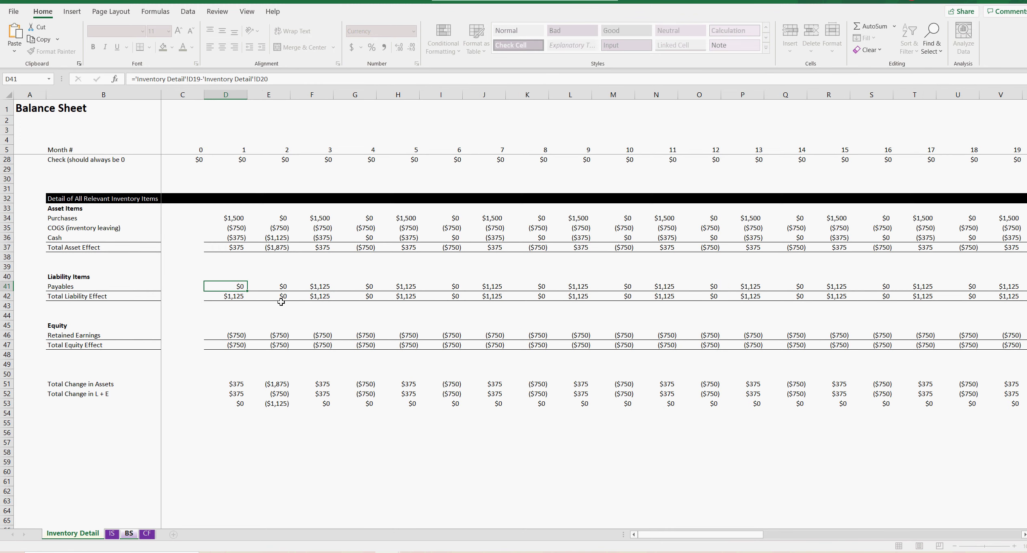
click(236, 287)
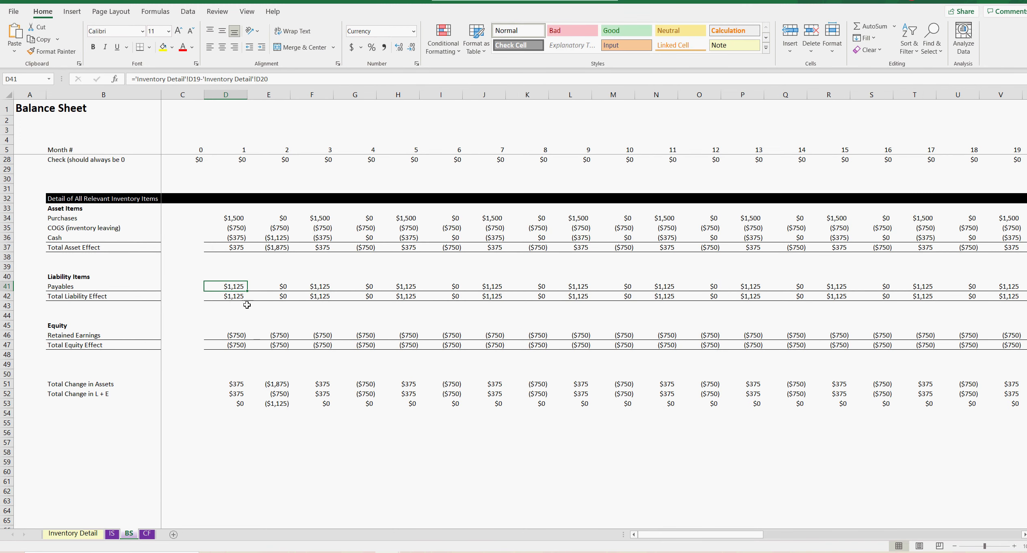
drag(248, 292, 289, 290)
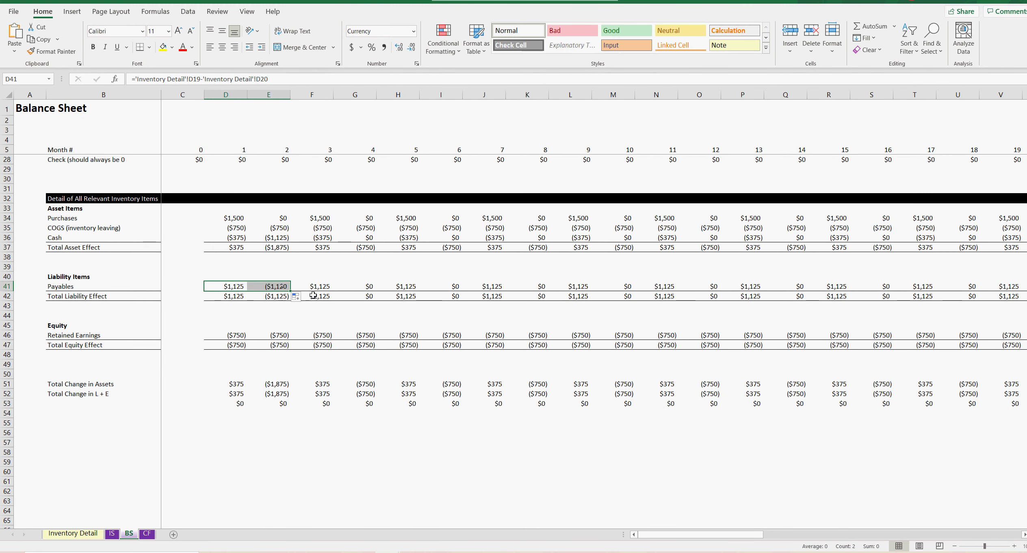
Check the month 2 Cash, Payables, Total Change in Assets and Total Change in L + E formulas on the balance sheet
click(284, 239)
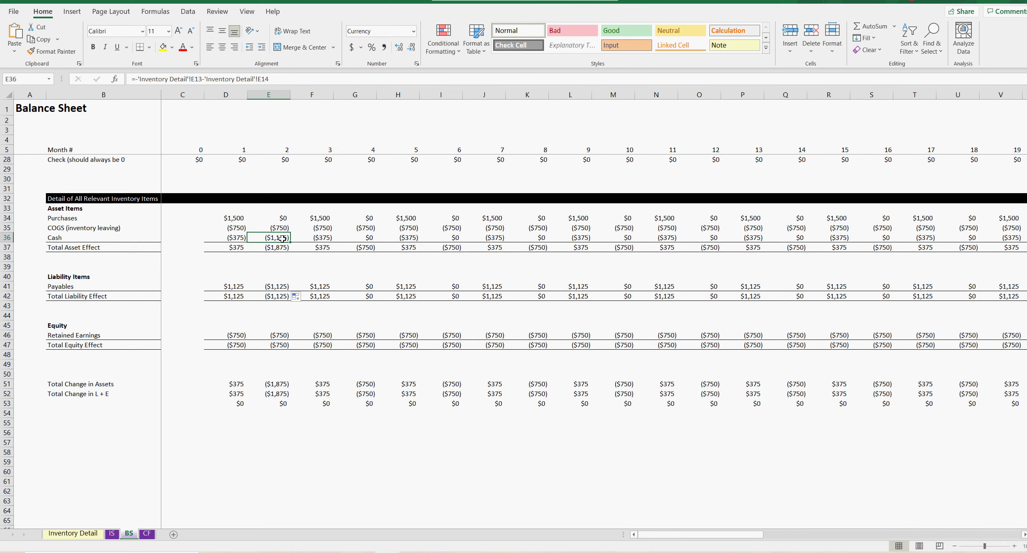
click(280, 286)
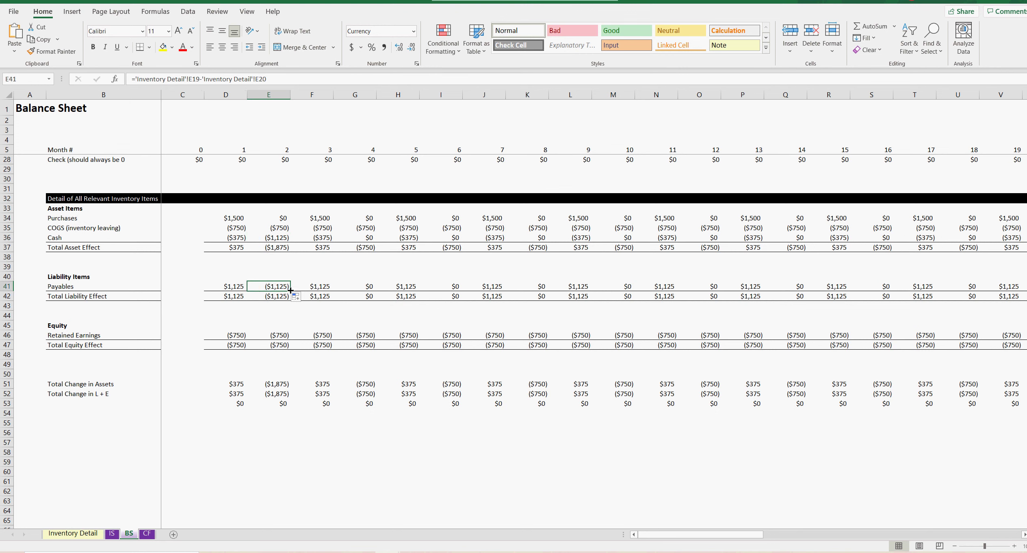
click(282, 383)
text(=E37)
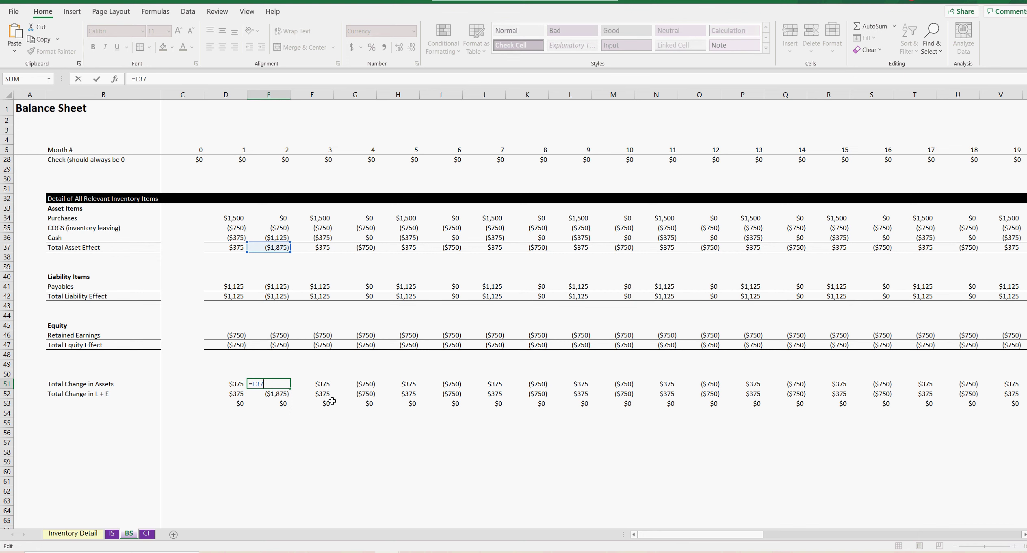
key(Return)
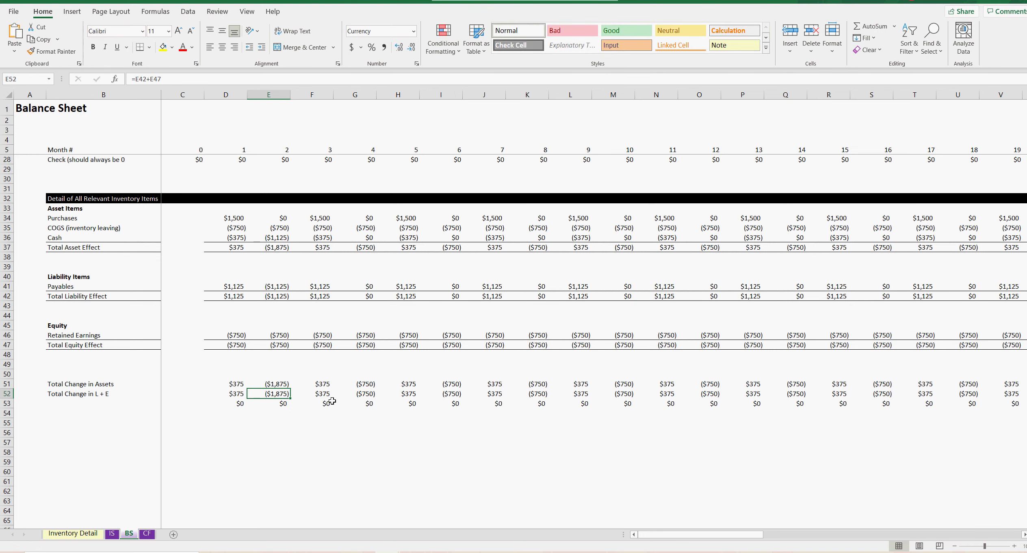
double_click(275, 393)
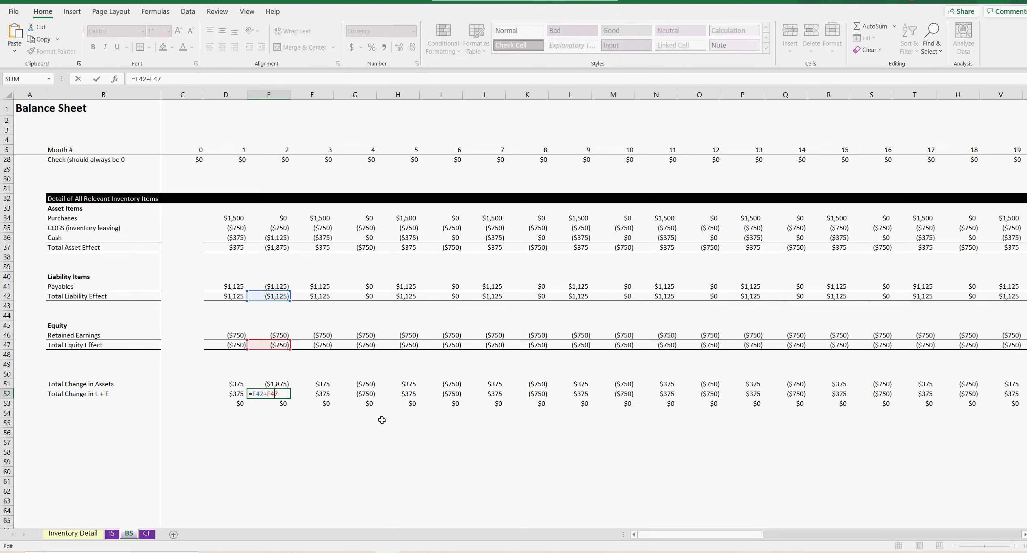
Check the month 2 Total Liability Effect and Payables formulas against the month 1 Purchases formula in the balance sheet's inventory detail
key(Return)
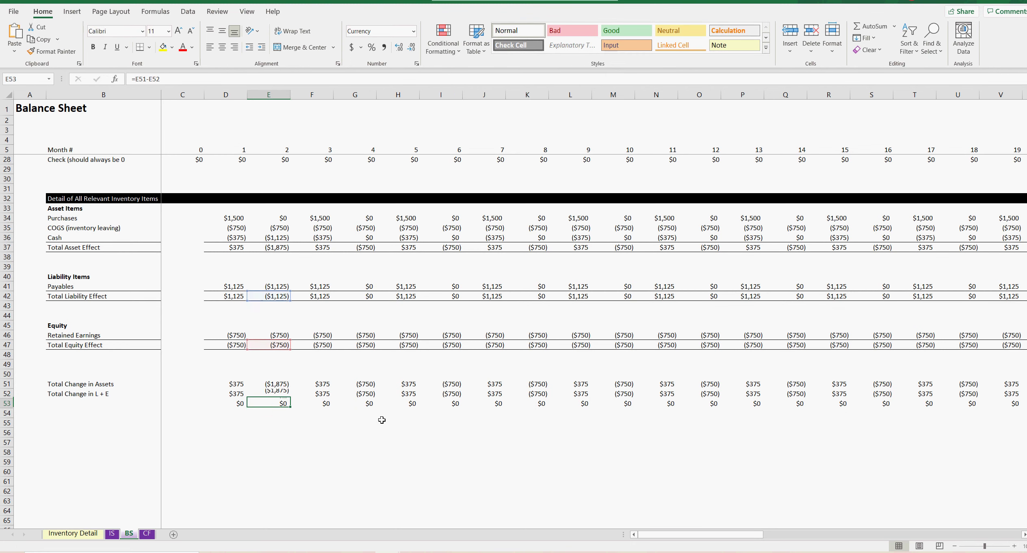
click(280, 298)
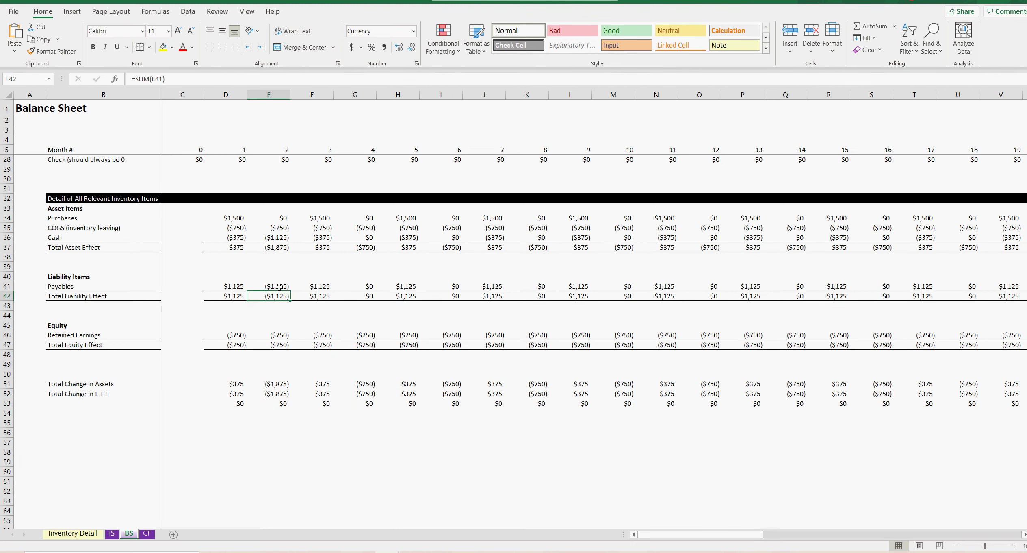
click(279, 286)
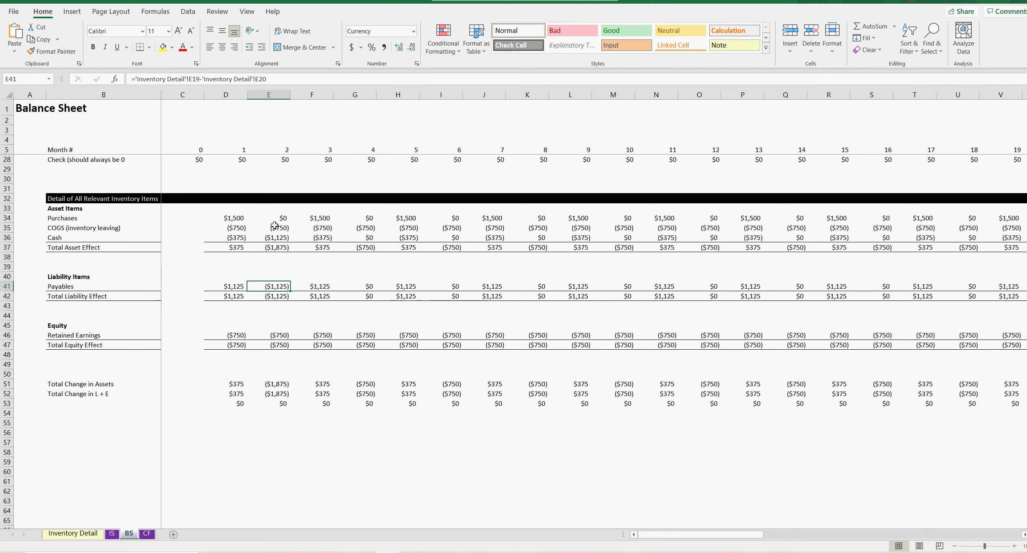
click(235, 221)
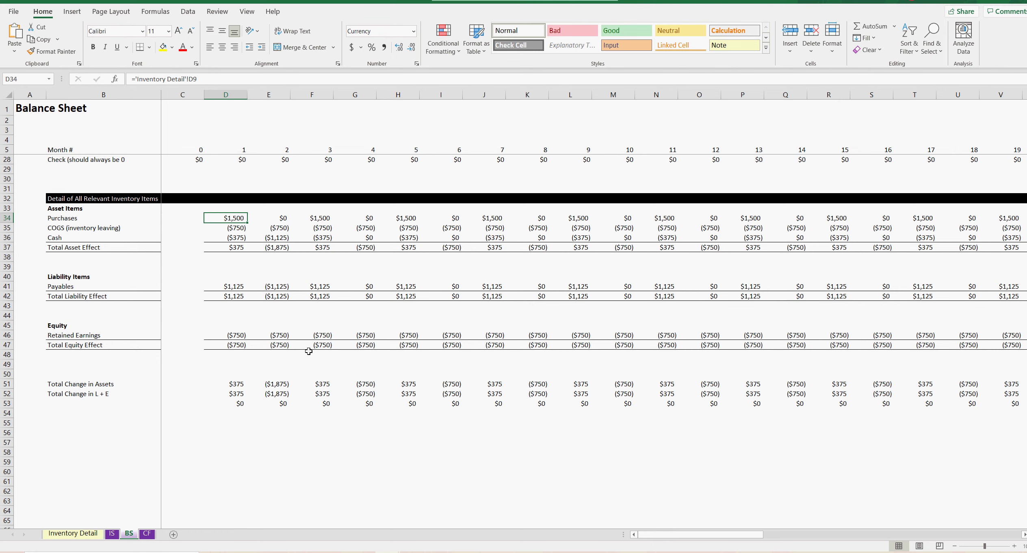
click(280, 286)
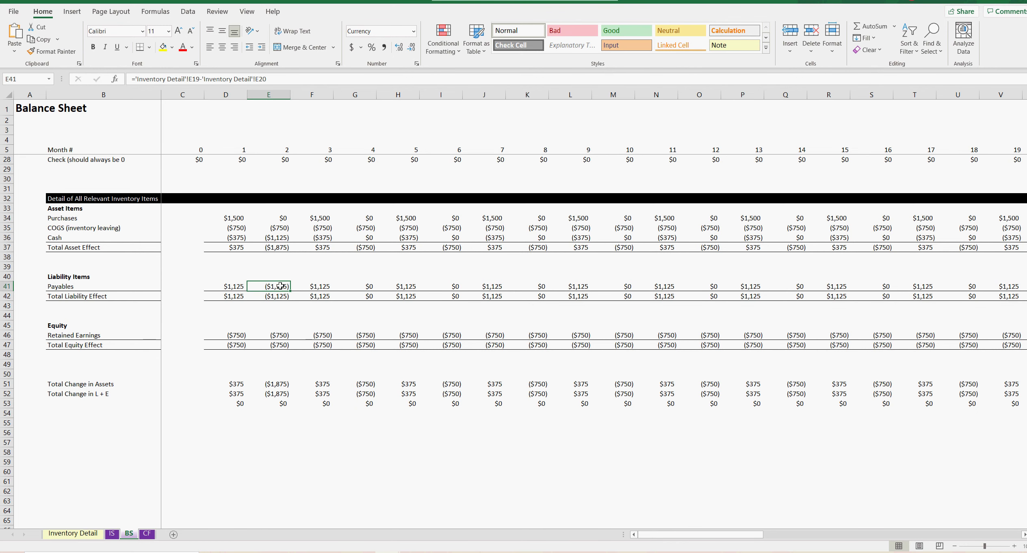
Review the main balance sheet lines and the Inventory Detail sheet, then return to the balance sheet's inventory item details
scroll(281, 286, up, 7)
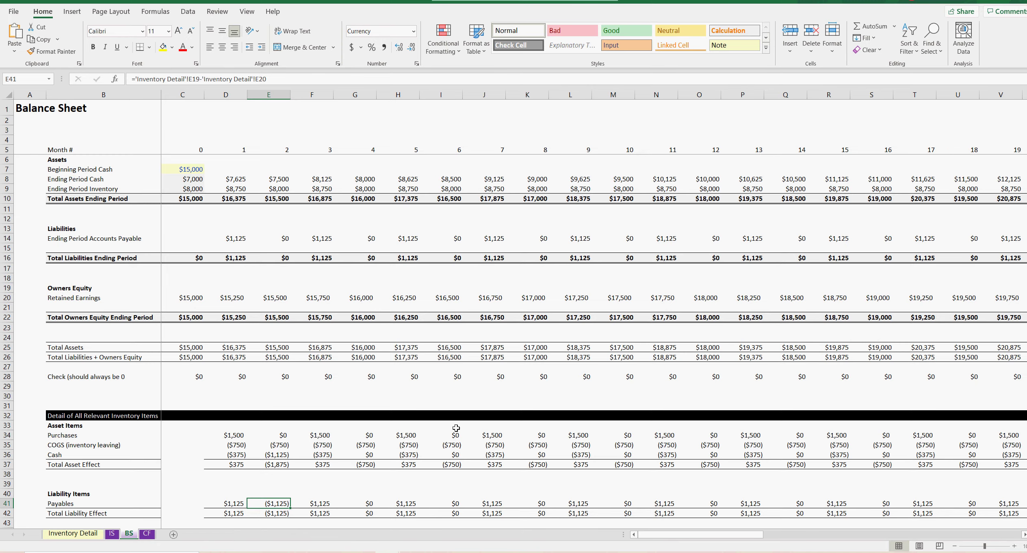
scroll(330, 416, down, 10)
scroll(329, 416, up, 10)
click(80, 534)
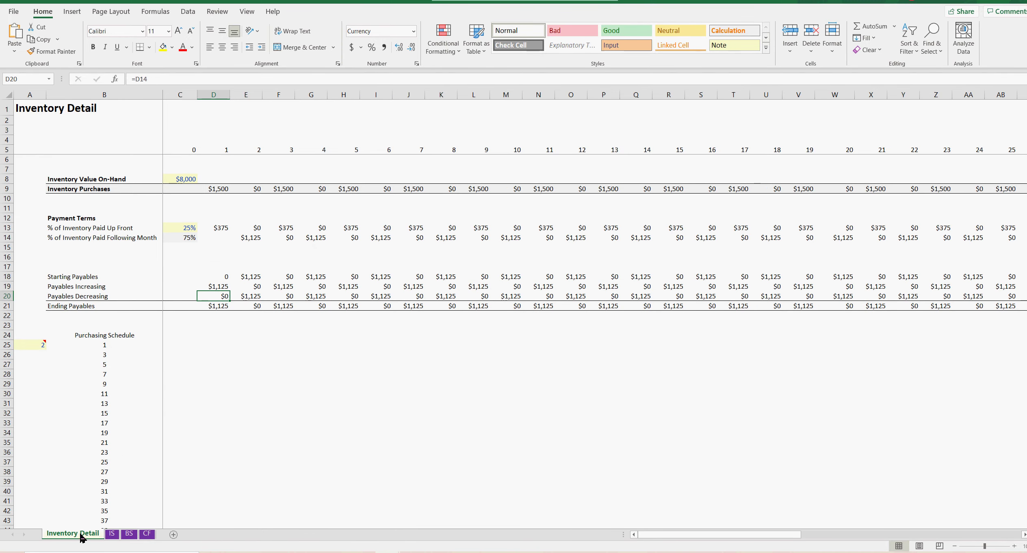
click(114, 534)
click(134, 536)
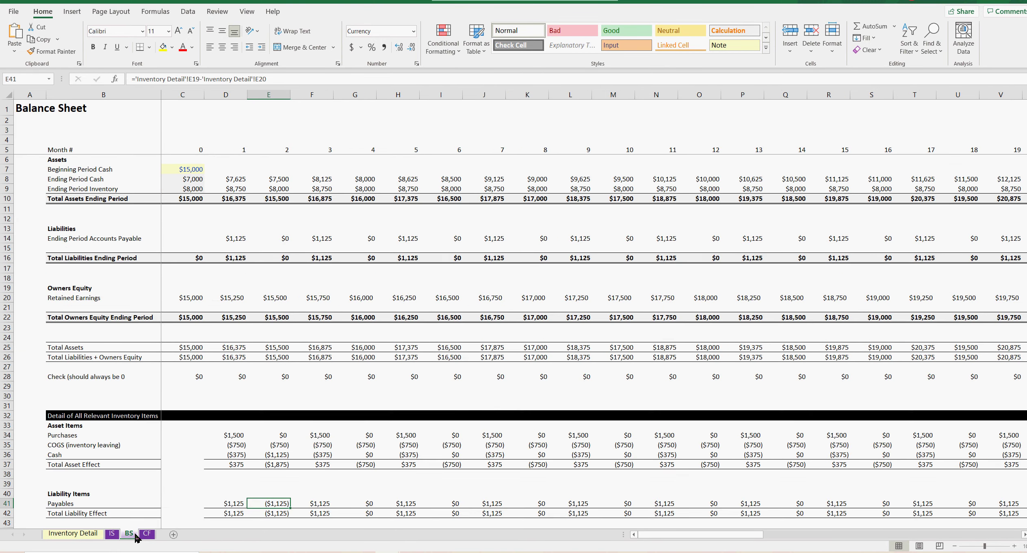
scroll(305, 423, down, 7)
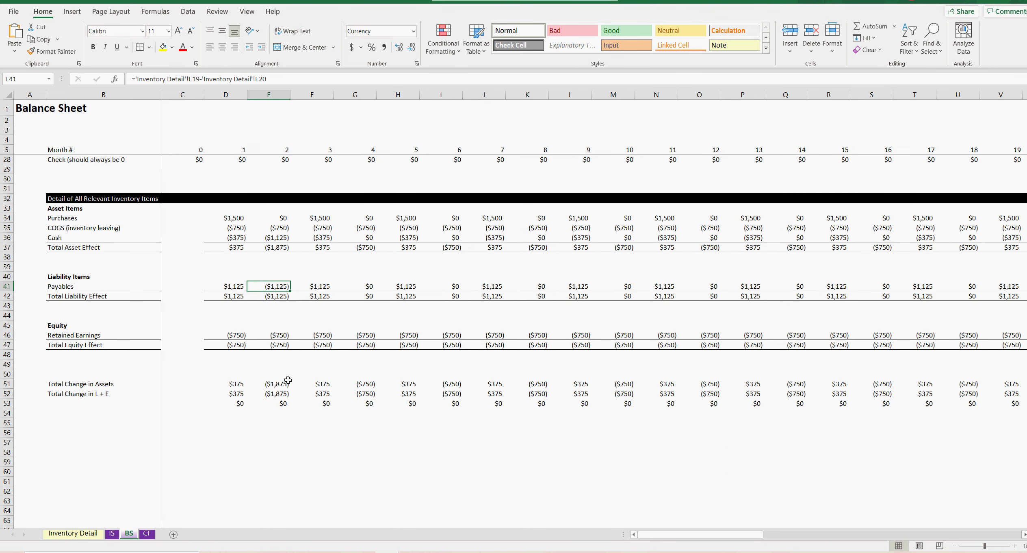
Compare month 1 Purchases and Payables with month 2 Purchases and Cash in the balance sheet's inventory detail
click(227, 288)
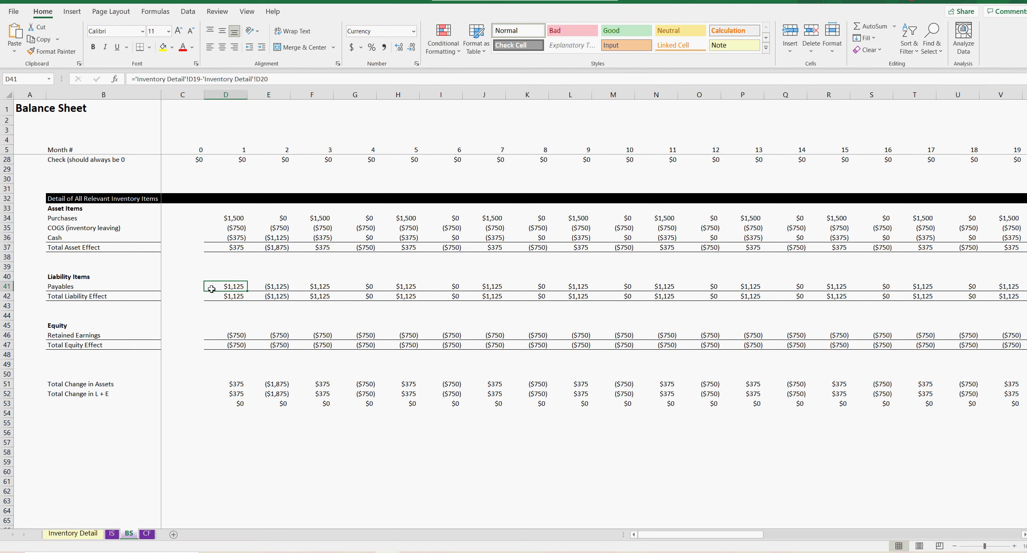
click(234, 218)
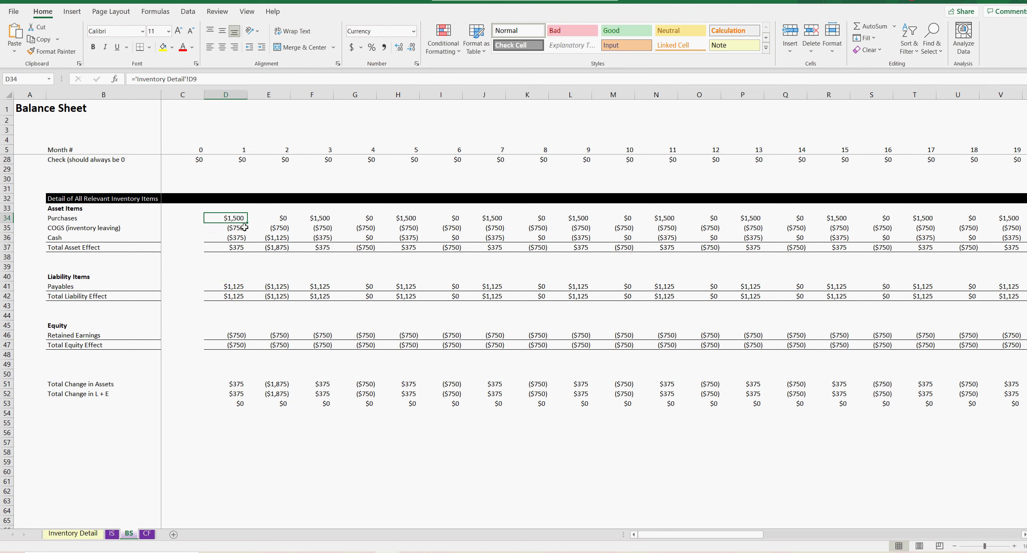
click(232, 285)
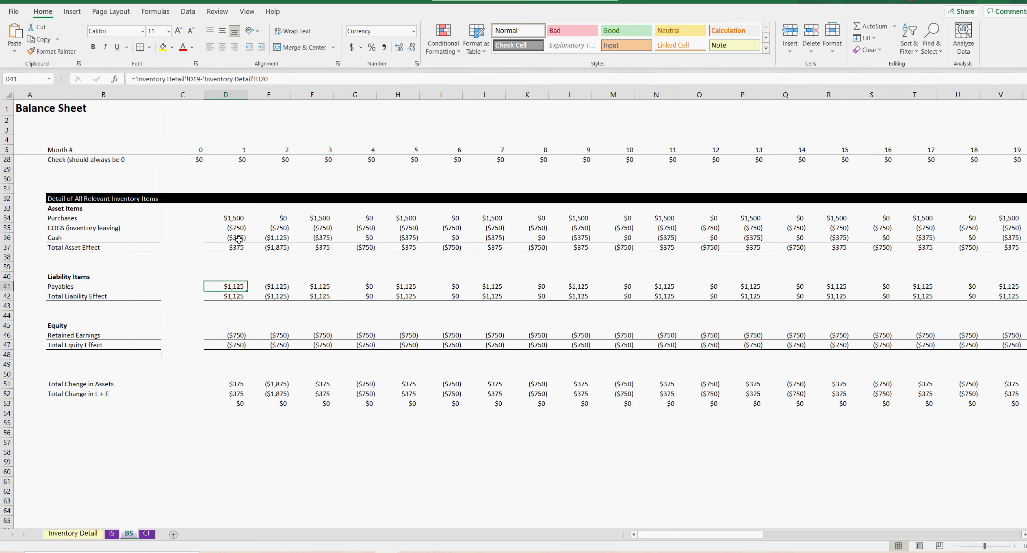
click(279, 220)
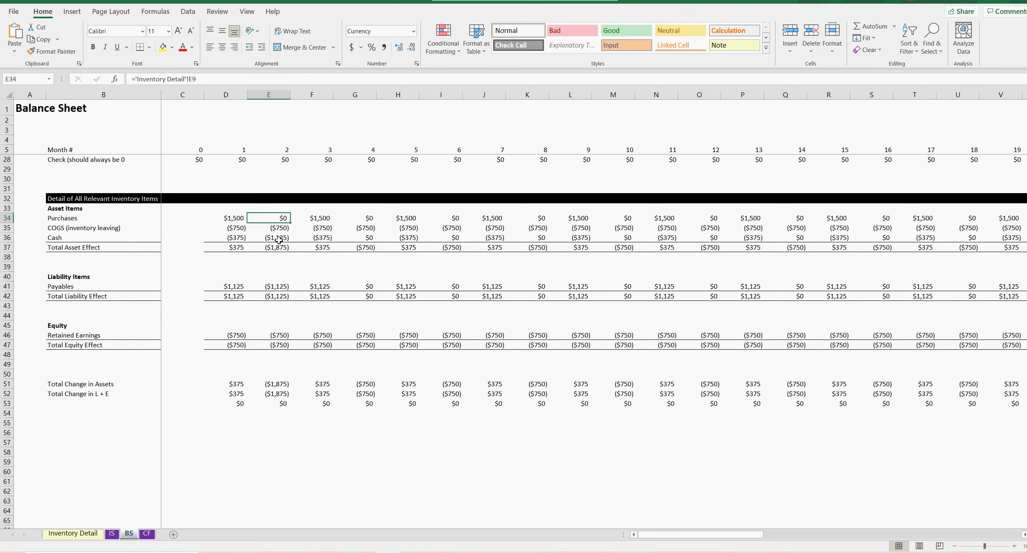
click(279, 239)
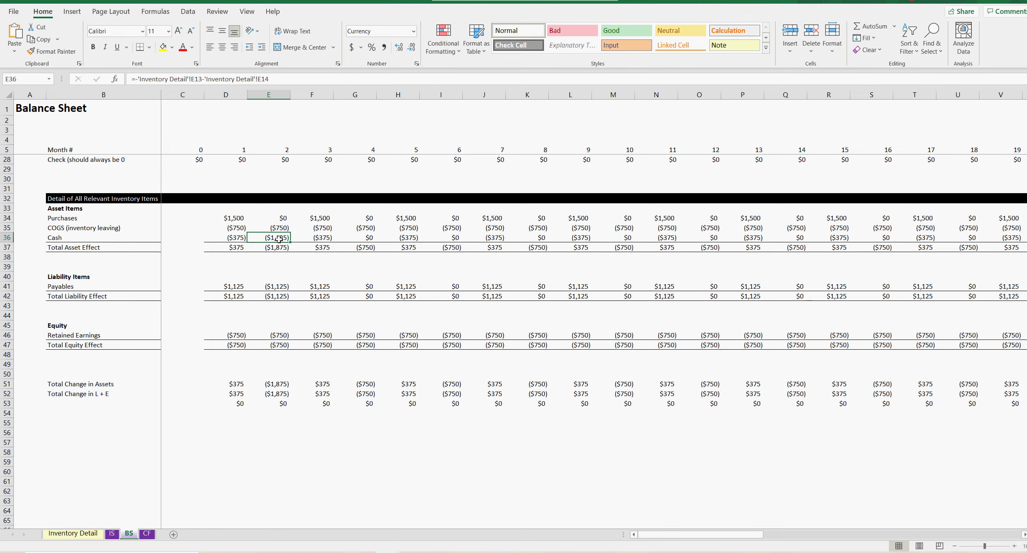
scroll(297, 259, up, 7)
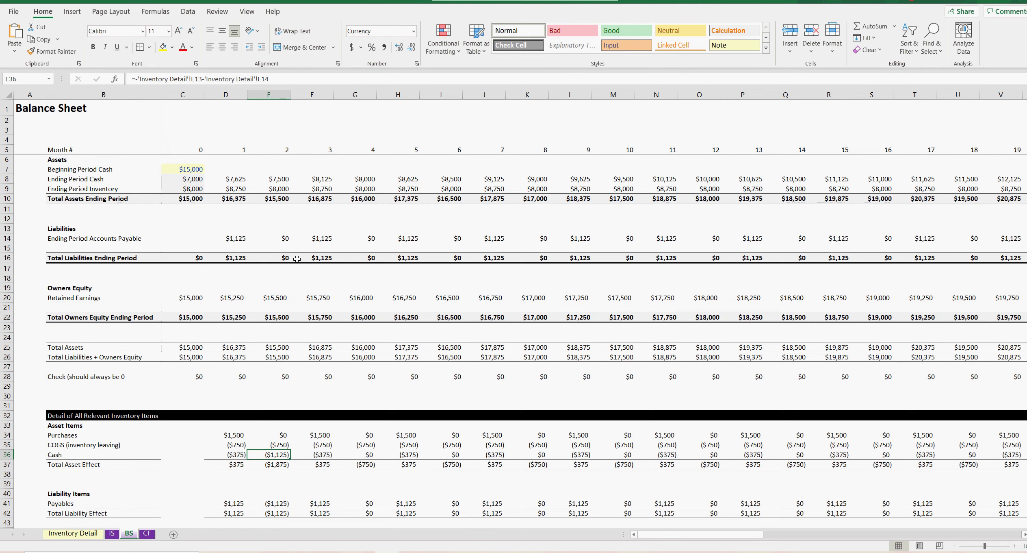
scroll(297, 259, down, 7)
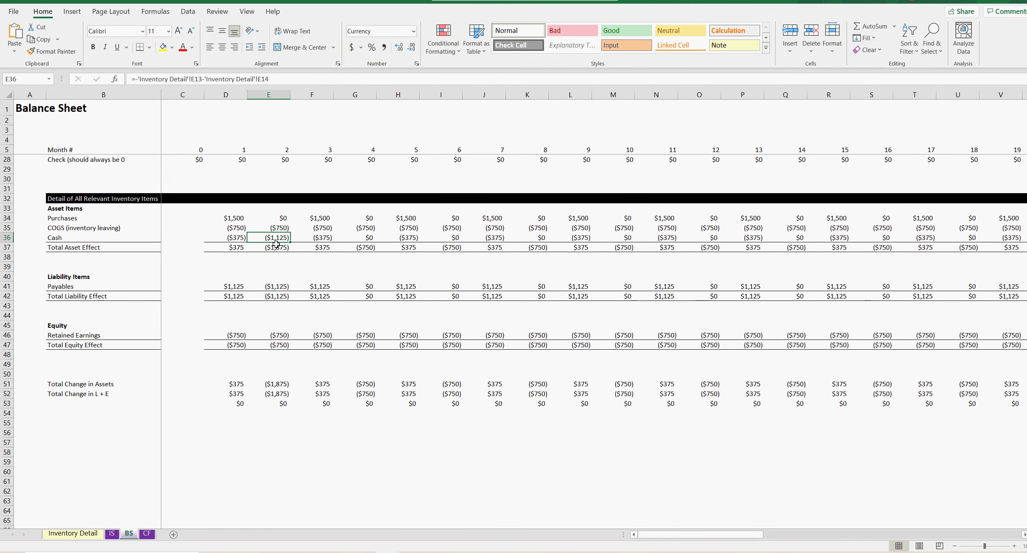
Check the month 2 Payables formula and compare the Total Liability Effect formulas for months 1 and 2
click(281, 286)
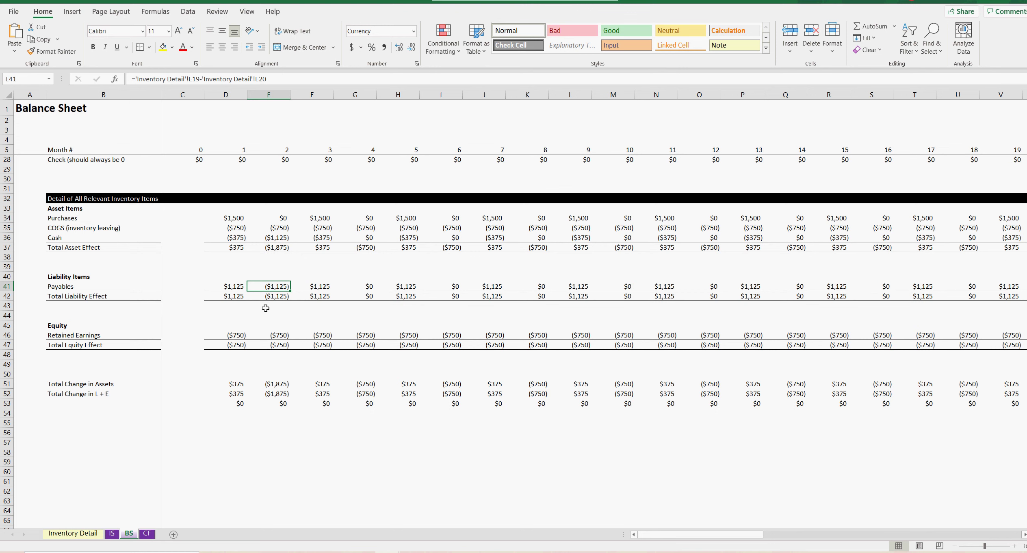
click(280, 297)
click(236, 297)
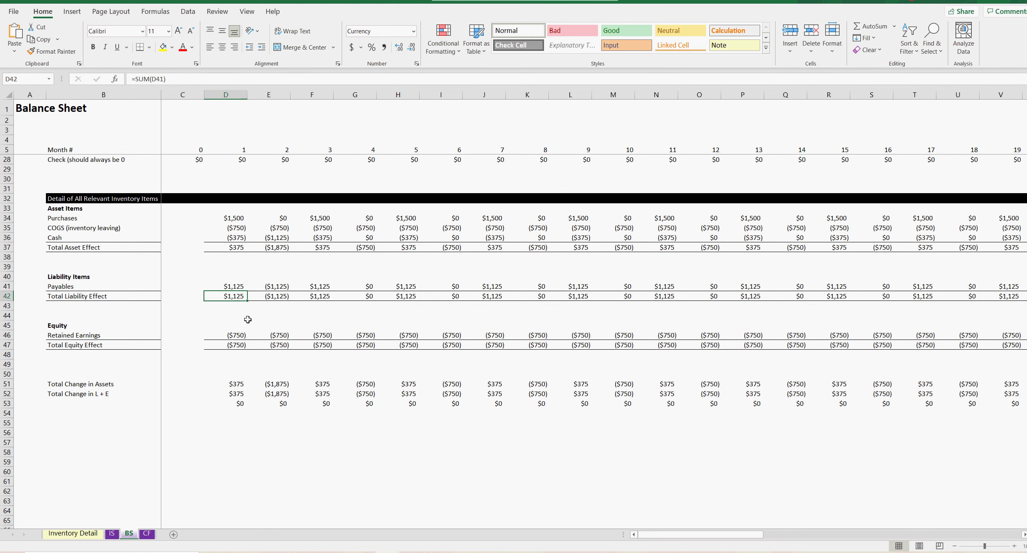
click(281, 297)
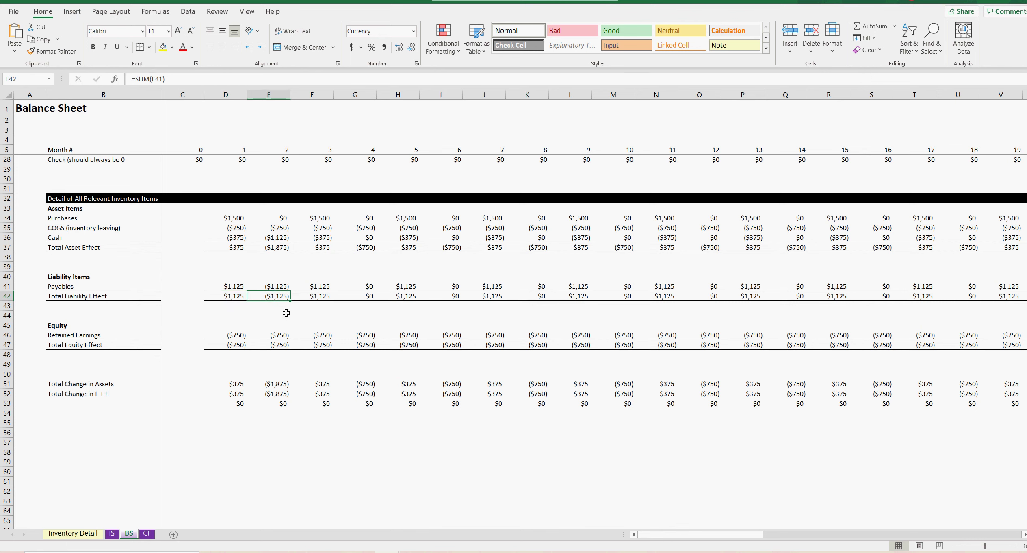
Inspect the month 1 Total Change in Assets formula and the Total Change in L + E formulas for months 1 and 2
double_click(239, 385)
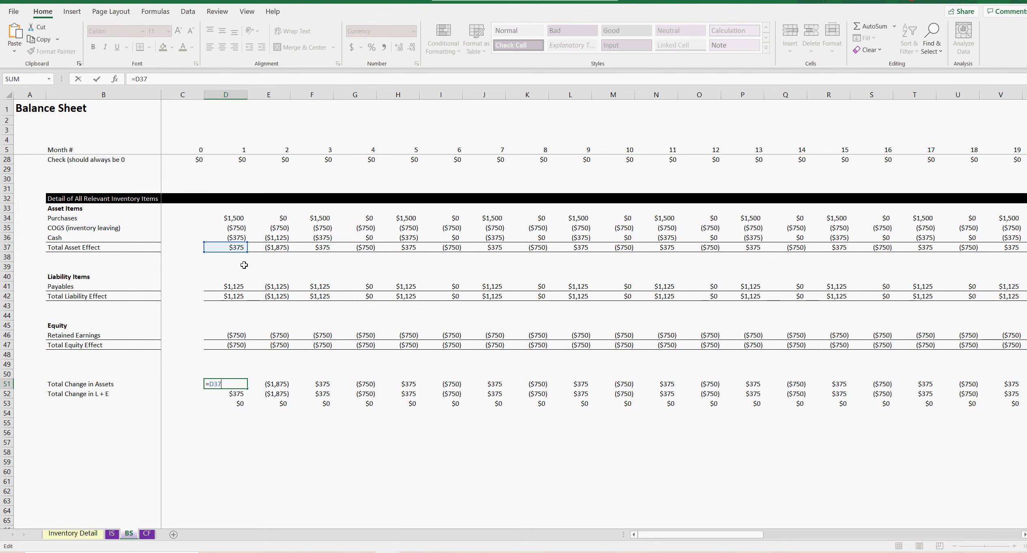
key(Escape)
key(Return)
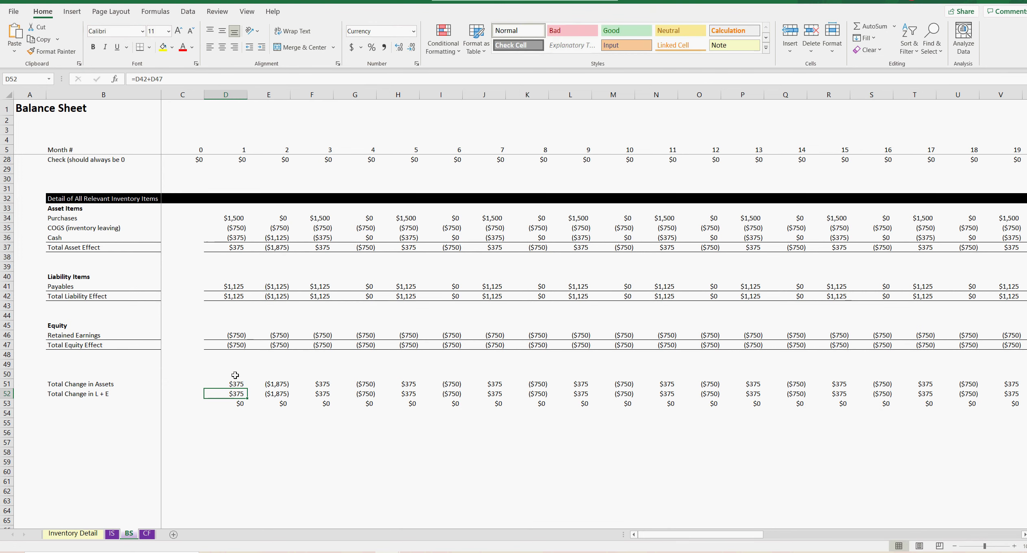
double_click(230, 396)
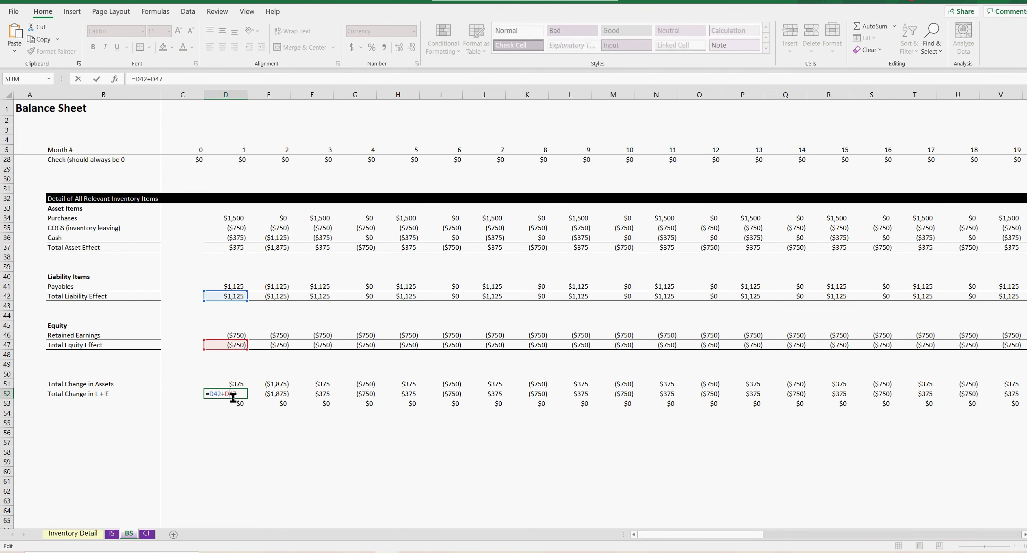
double_click(285, 395)
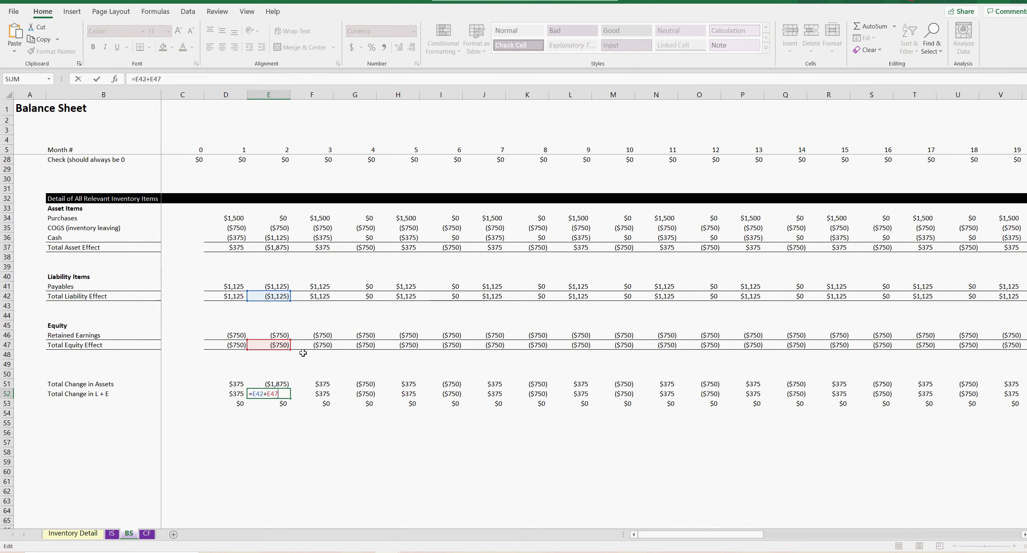
key(Return)
double_click(283, 394)
key(Return)
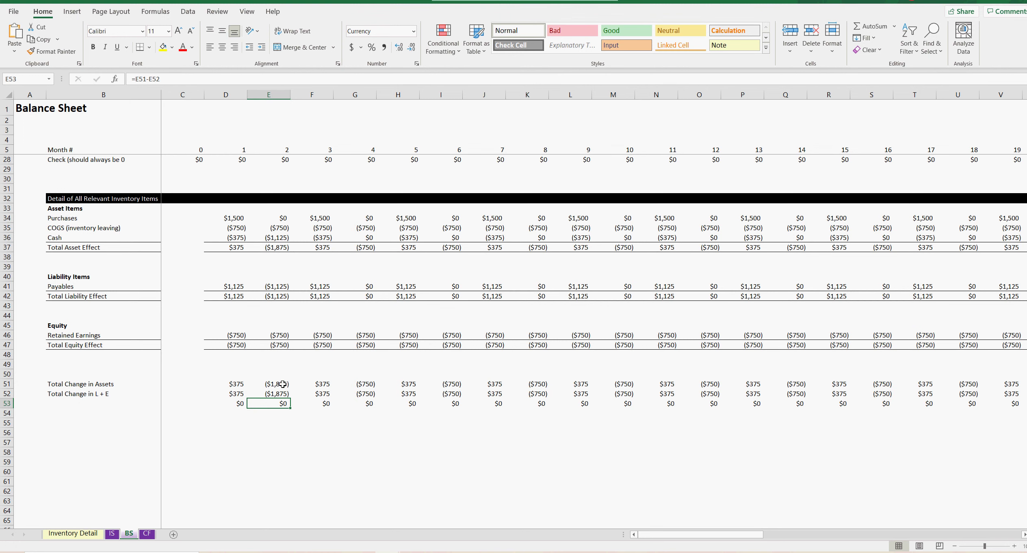
Compare the month 2 total changes and their difference in row 53 with the asset, liability and equity effects
drag(283, 383, 283, 391)
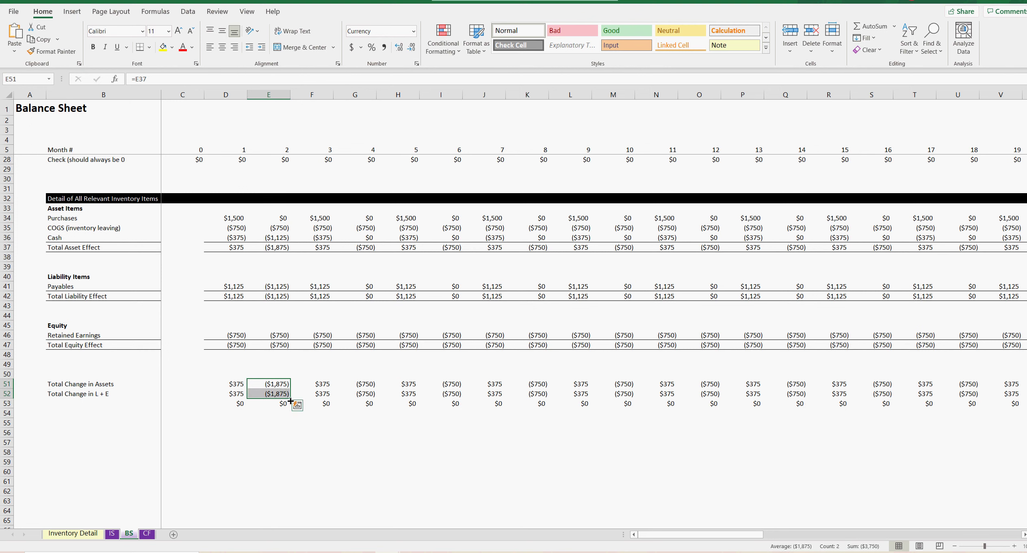
click(279, 405)
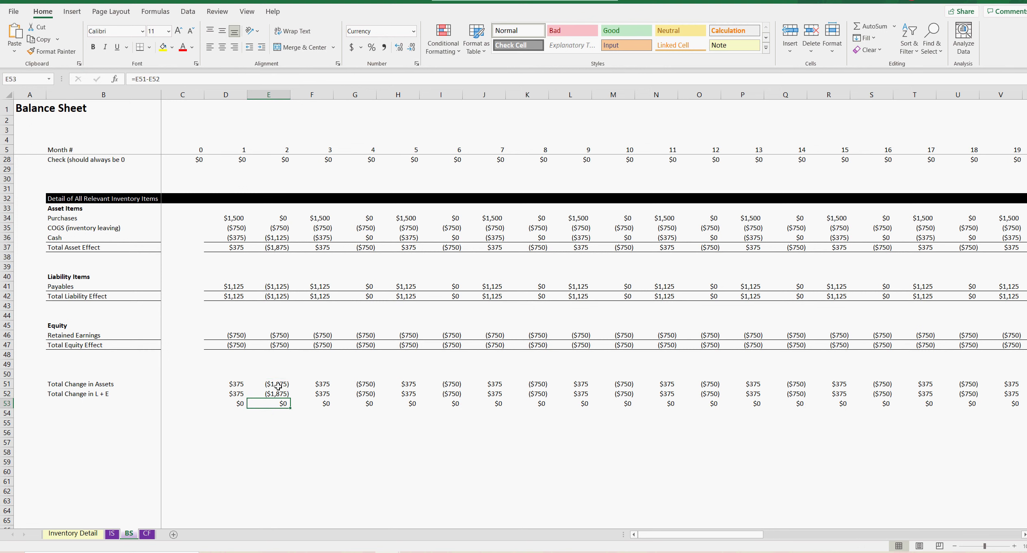
click(281, 248)
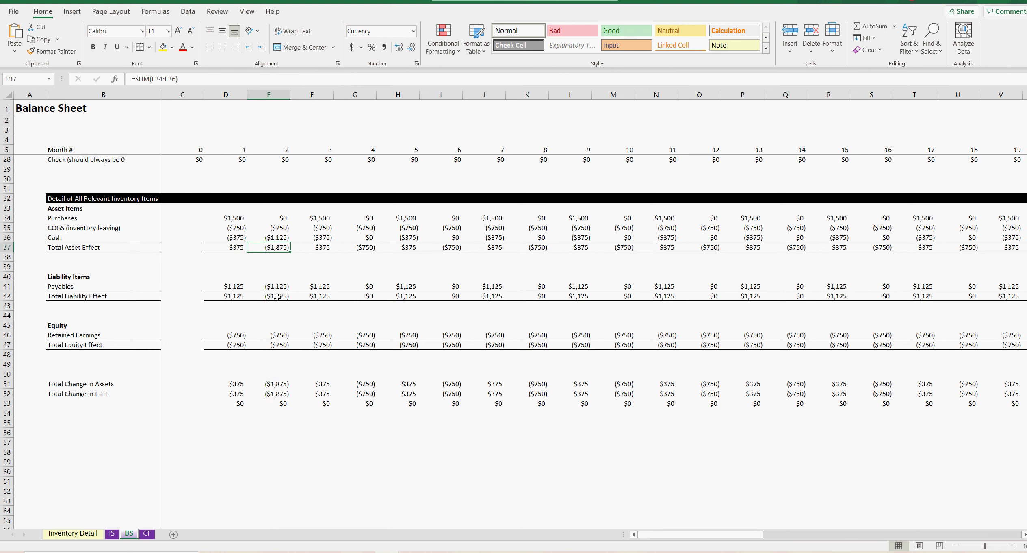
drag(277, 297, 278, 336)
drag(279, 385, 278, 392)
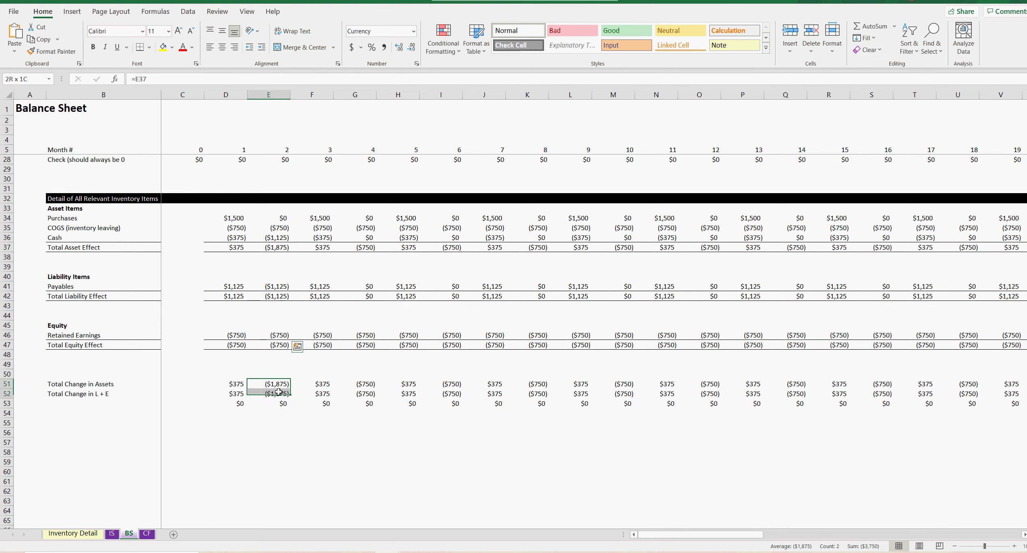
Fill the month 2 inventory detail formulas in E34:E53 across all remaining months through month 60
drag(281, 221, 984, 407)
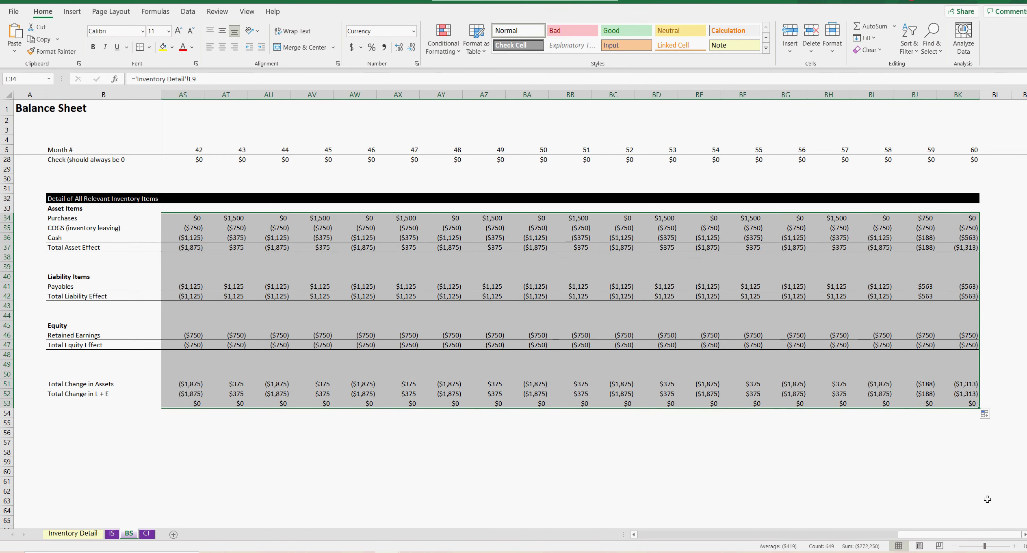
drag(975, 534, 543, 535)
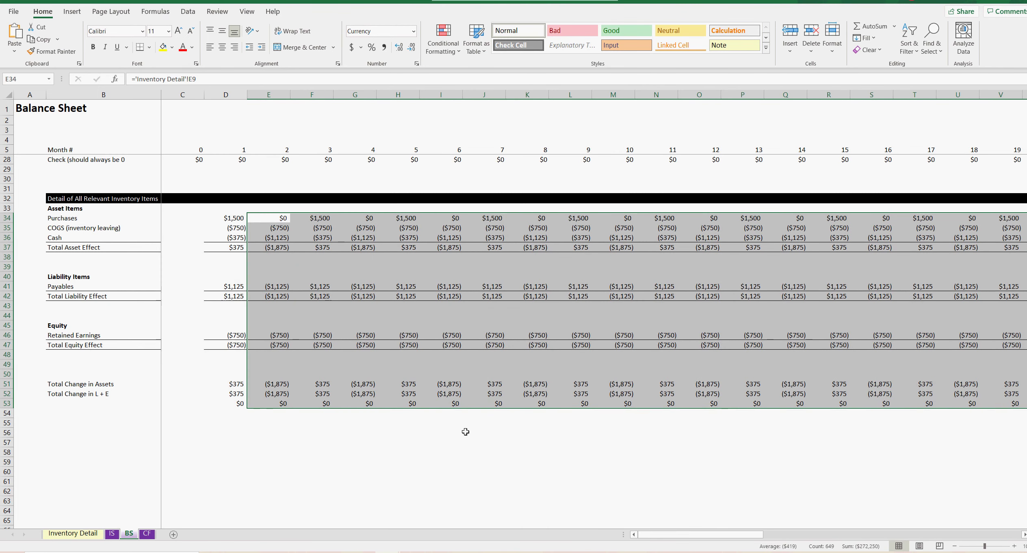
Check the month 2 Total Change in Assets, Total Change in L + E, difference row and Total Asset Effect after the fill
click(276, 393)
click(282, 383)
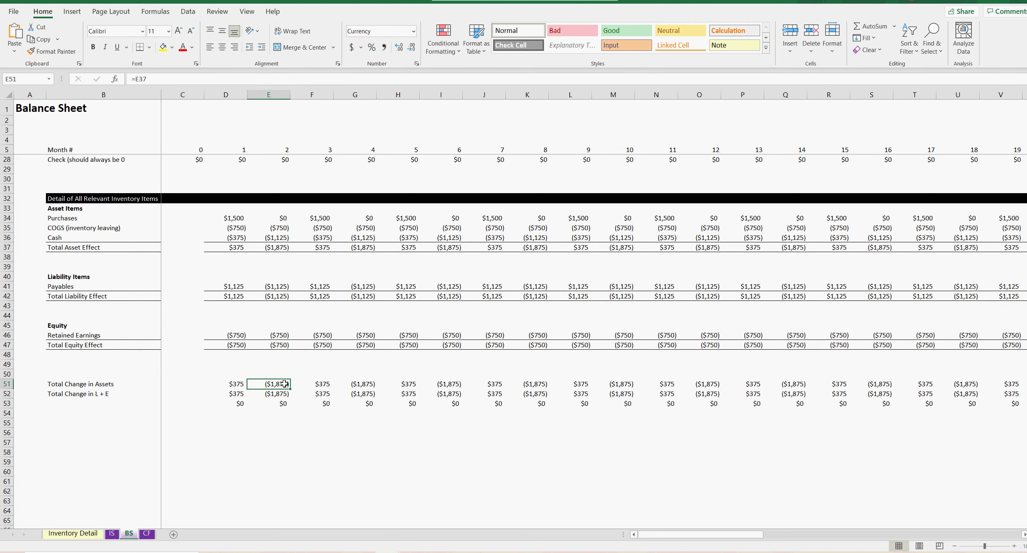
click(283, 394)
click(285, 404)
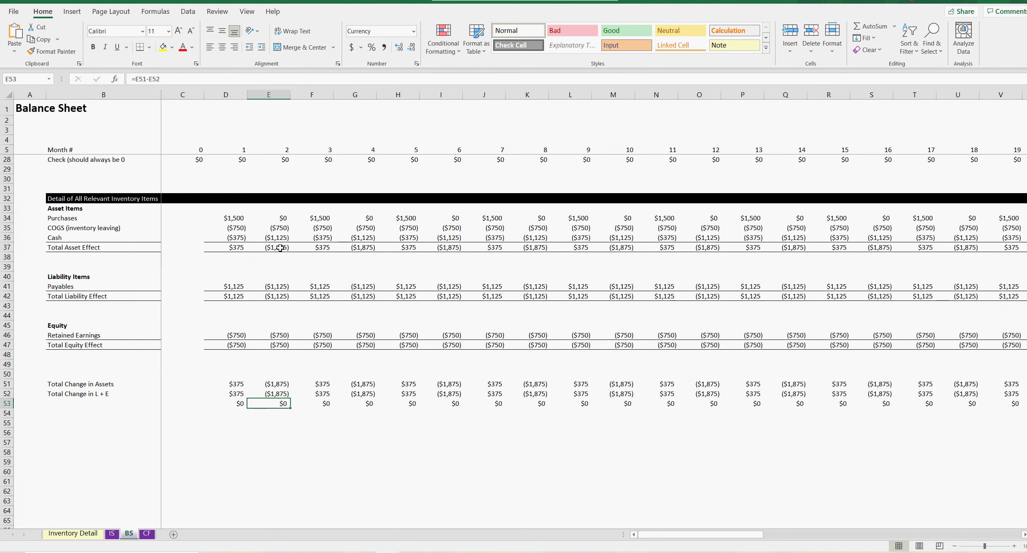
drag(280, 247, 283, 284)
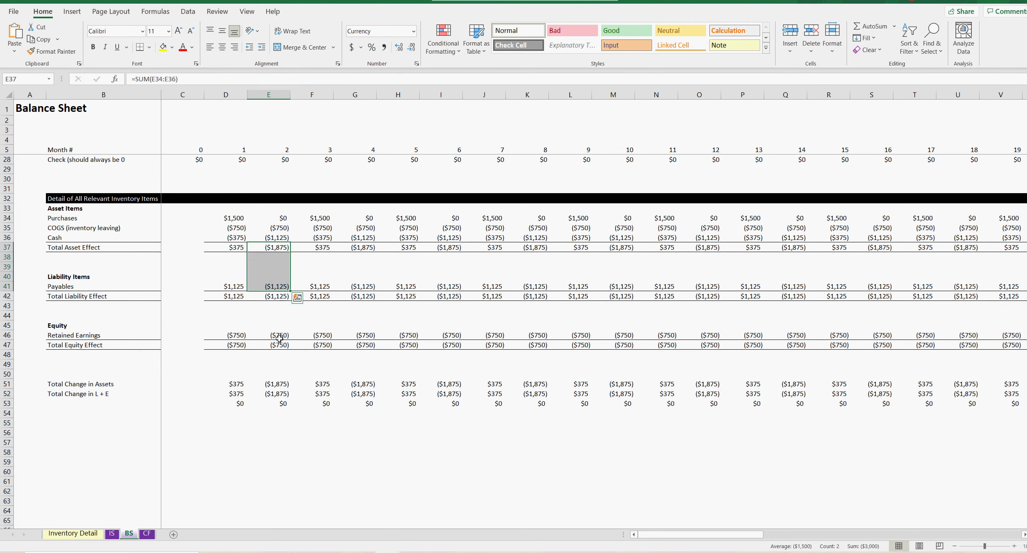
click(306, 435)
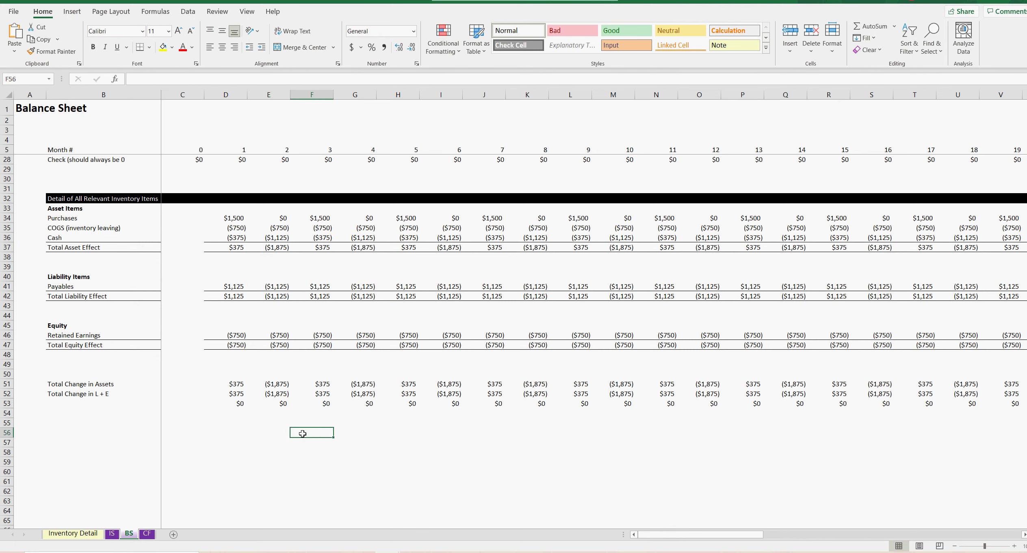
click(280, 385)
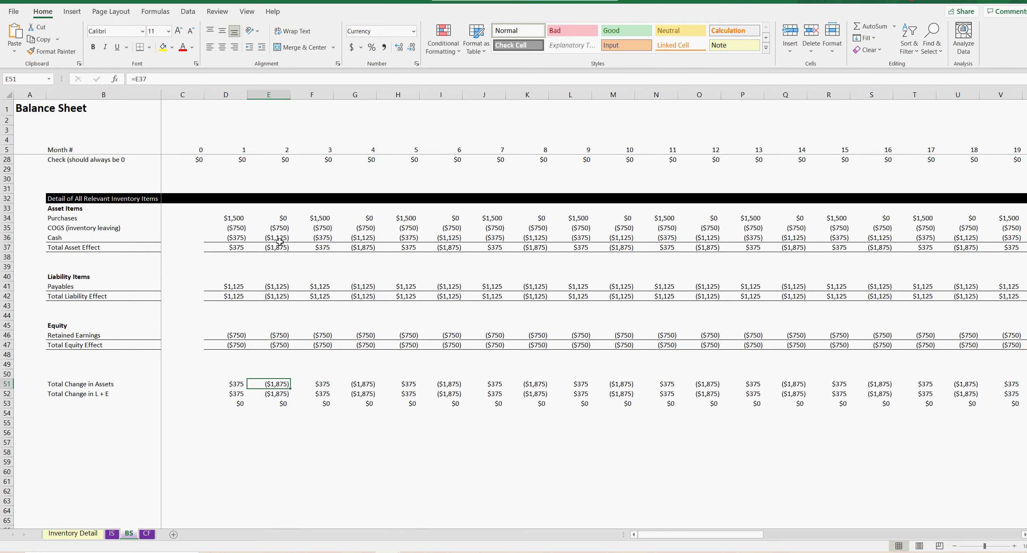
Compare the month 2 Total Change in L + E with its components and check the month 3 totals and difference
click(281, 394)
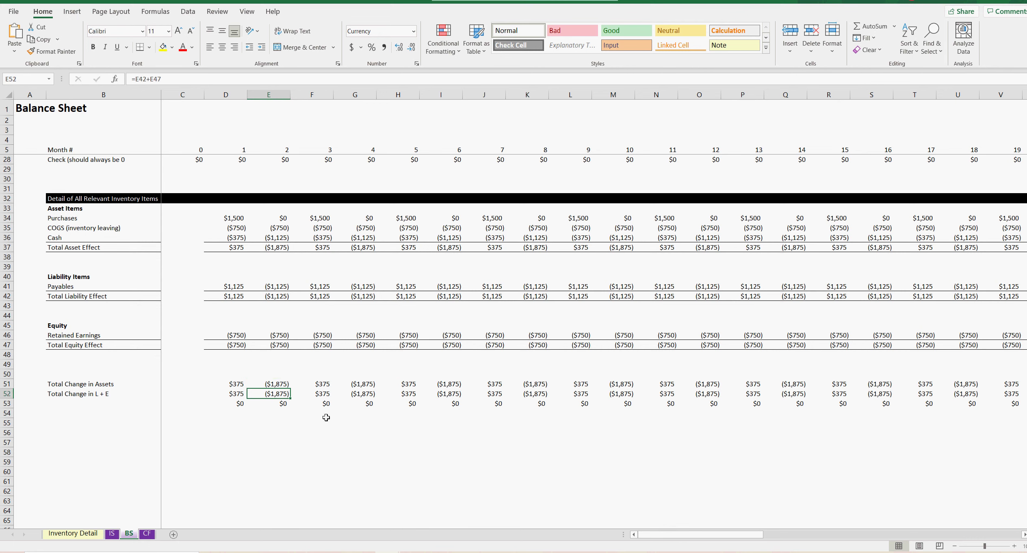
drag(282, 296, 282, 334)
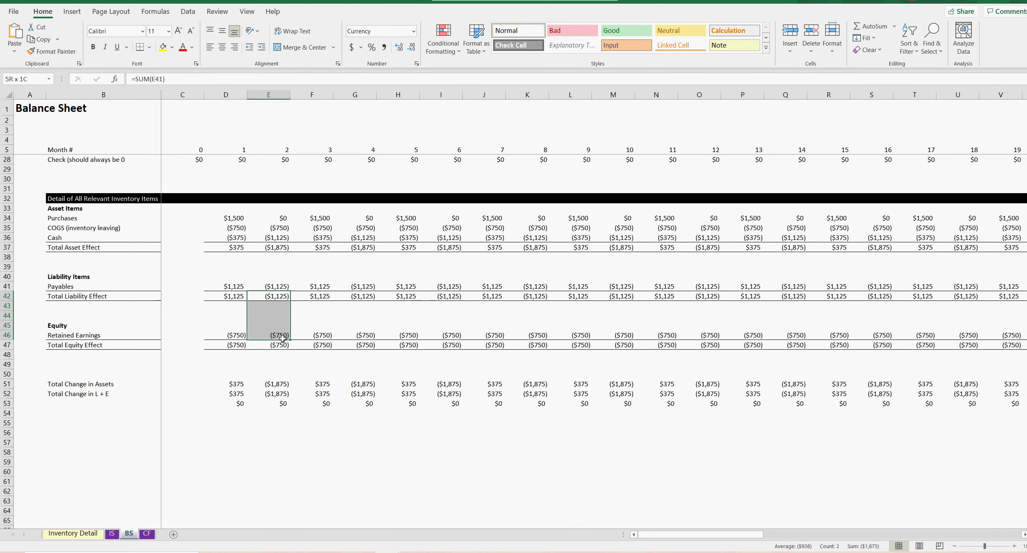
click(279, 394)
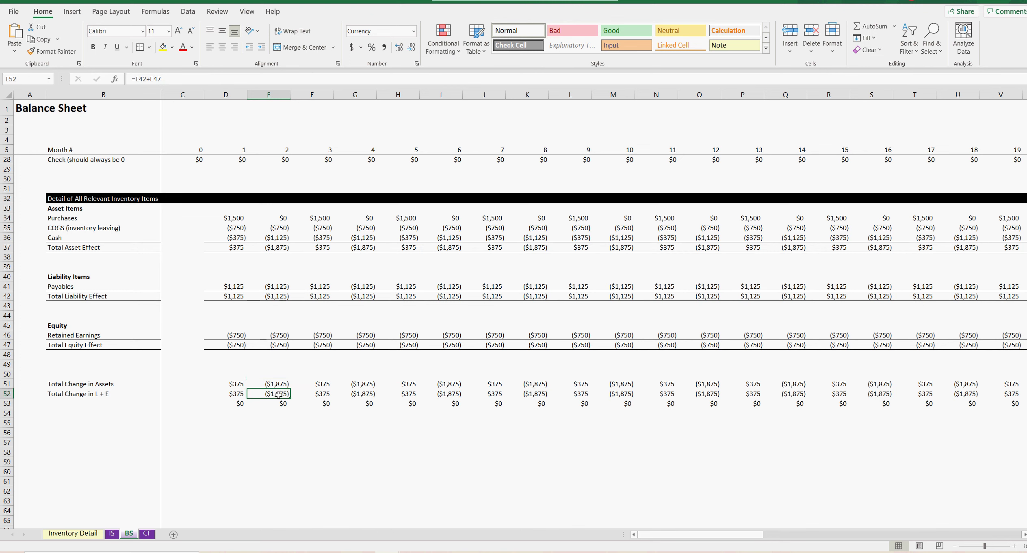
click(328, 387)
click(324, 394)
click(330, 404)
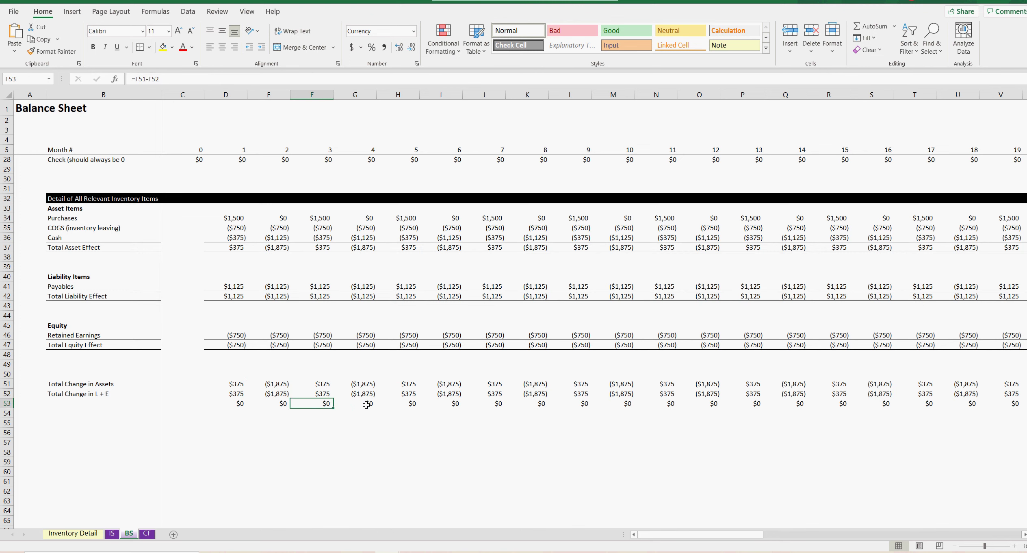
Inspect the month 2 Cash and Payables formulas in the balance sheet's inventory detail
click(281, 239)
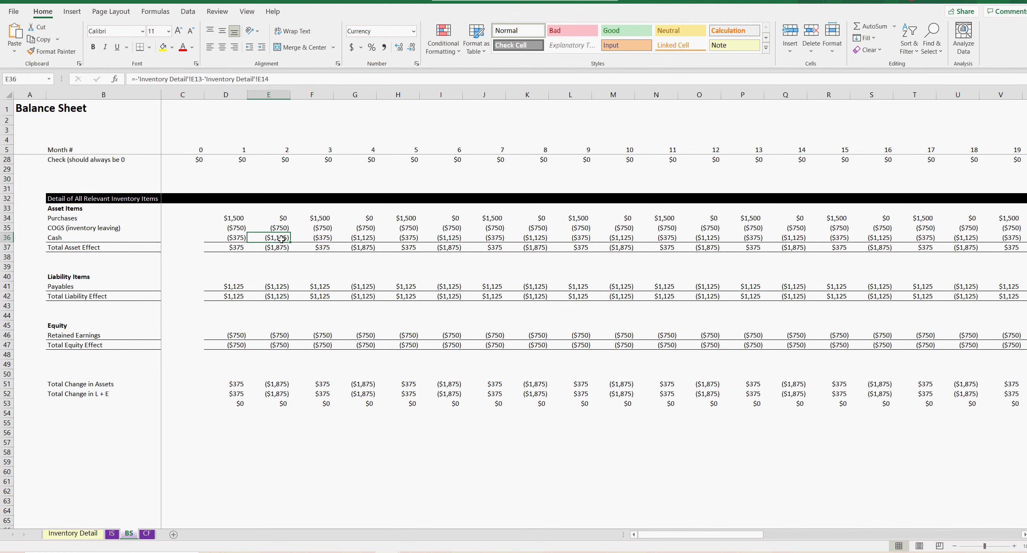
click(279, 288)
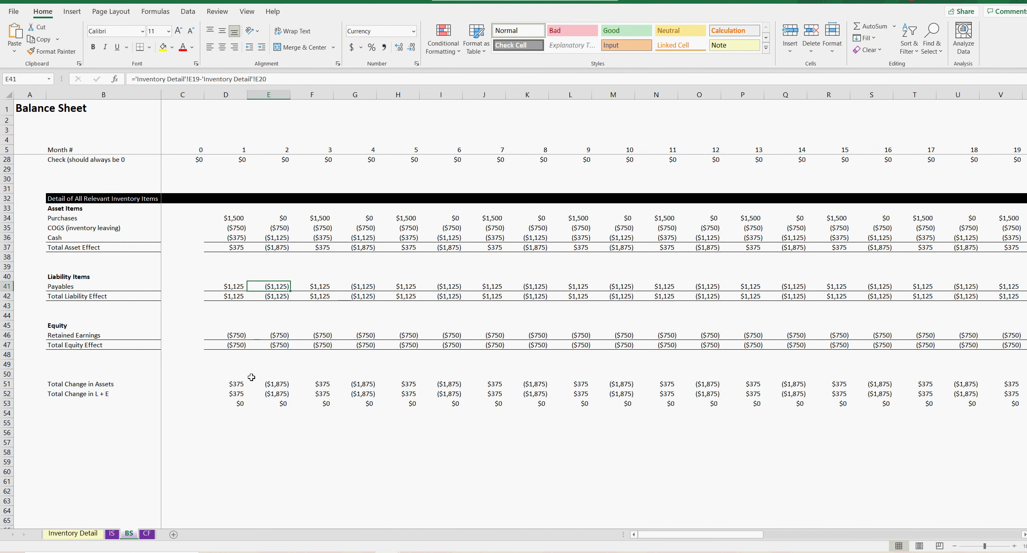
scroll(359, 449, up, 7)
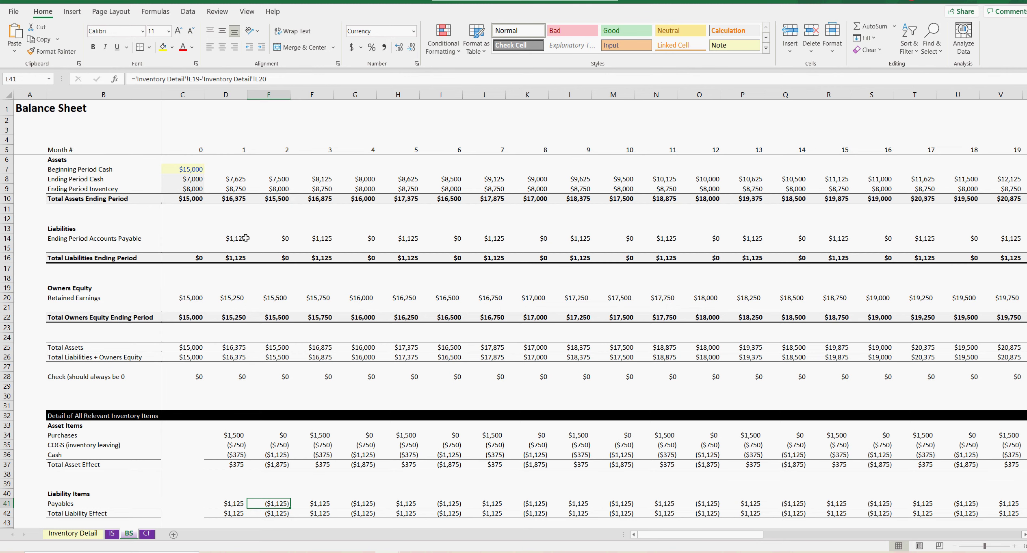
Set the % of Inventory Paid Up Front to 100% on the Inventory Detail sheet
click(73, 533)
click(190, 228)
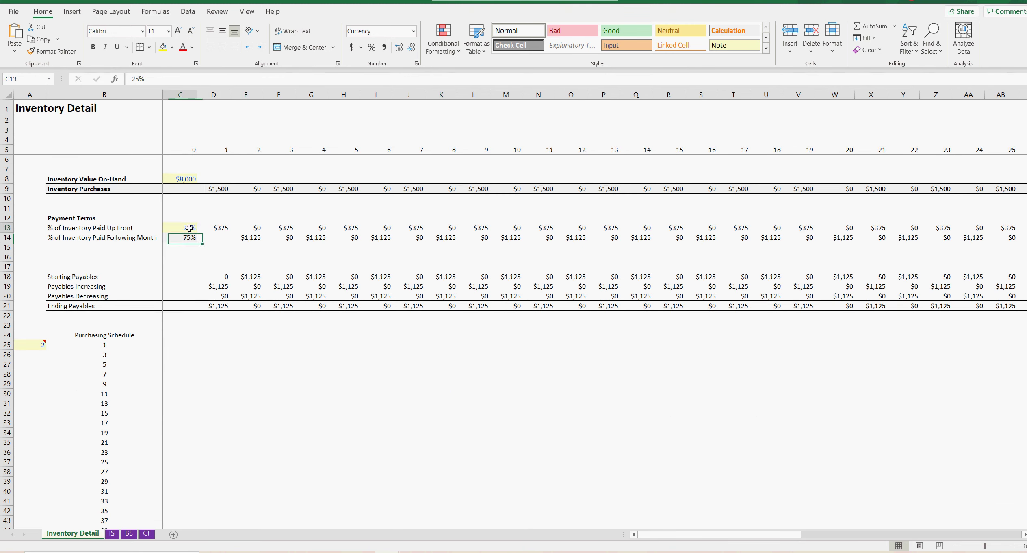
text(100)
key(Return)
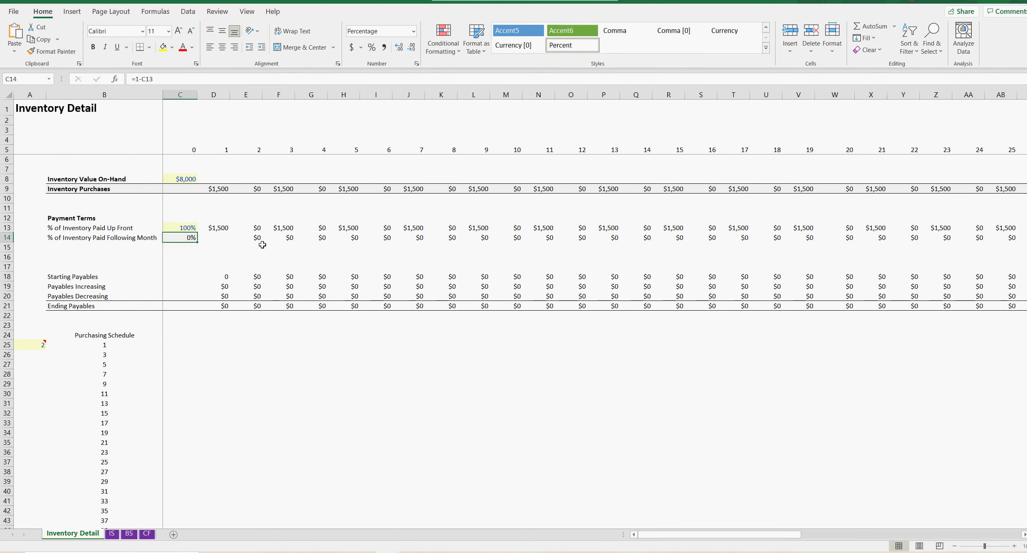
Check Ending Period Accounts Payable for months 1 to 3 on the balance sheet
click(112, 533)
click(130, 534)
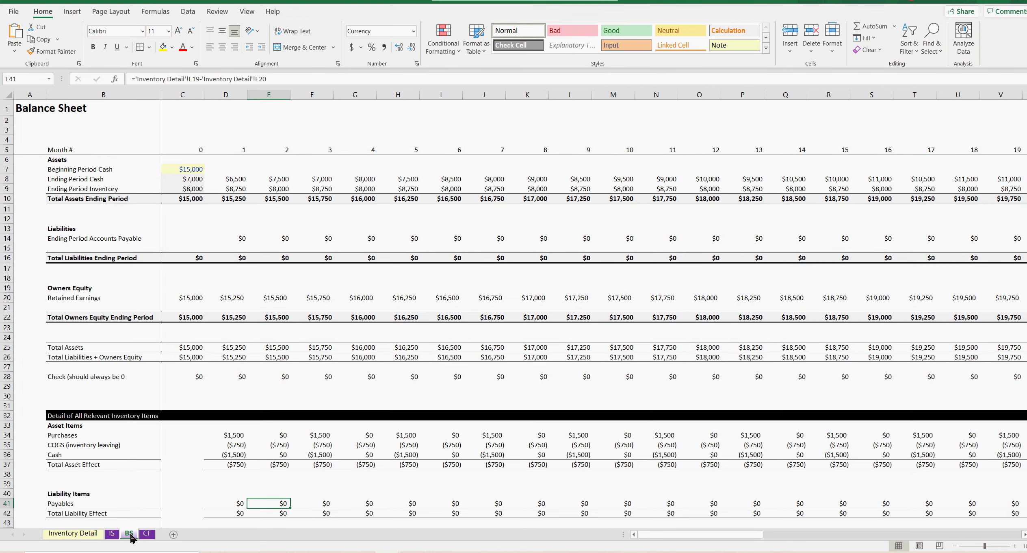
click(241, 240)
click(270, 239)
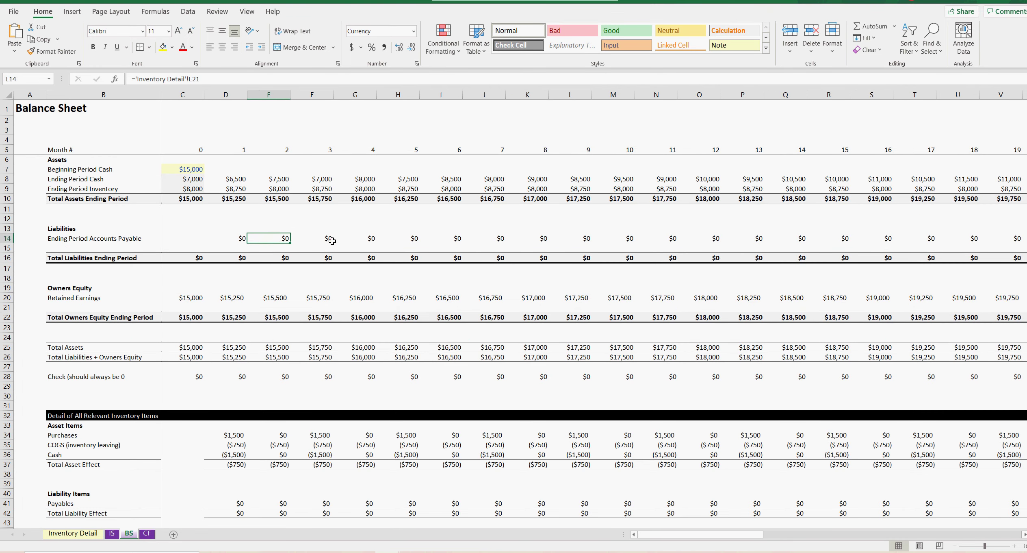
click(330, 239)
Review the month 1 Total Change in Assets, Purchases, COGS and Total Asset Effect in the inventory detail
scroll(253, 409, down, 6)
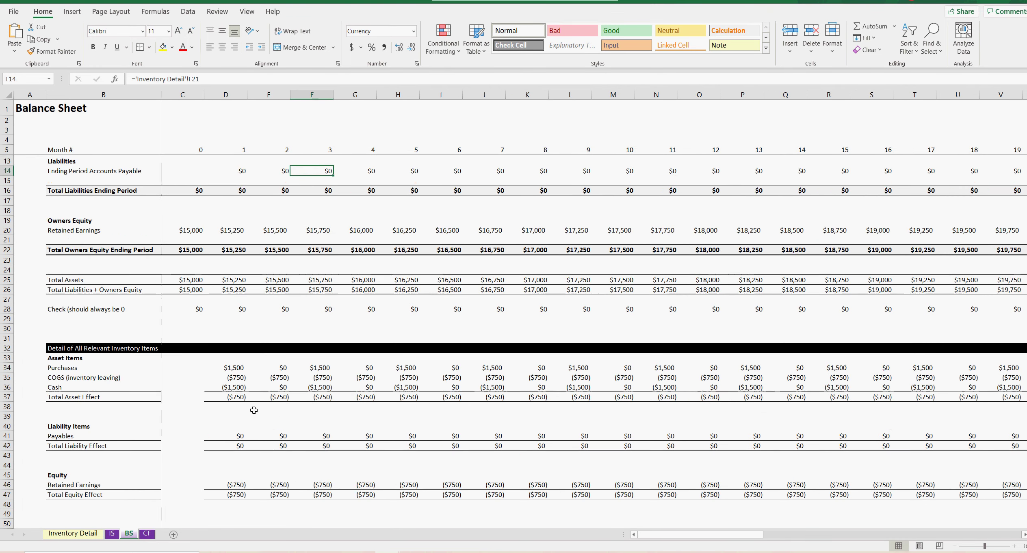
scroll(254, 409, down, 1)
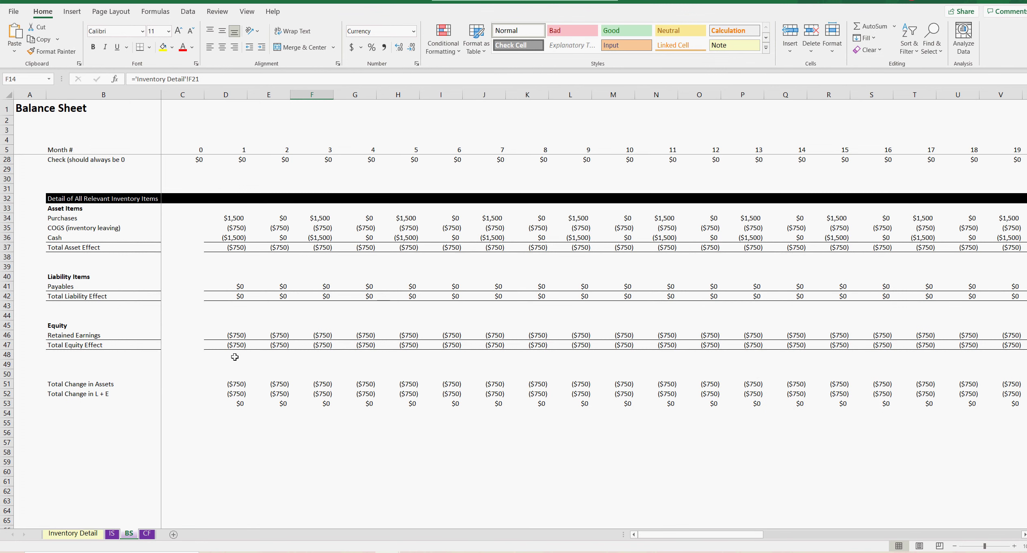
click(235, 383)
click(237, 218)
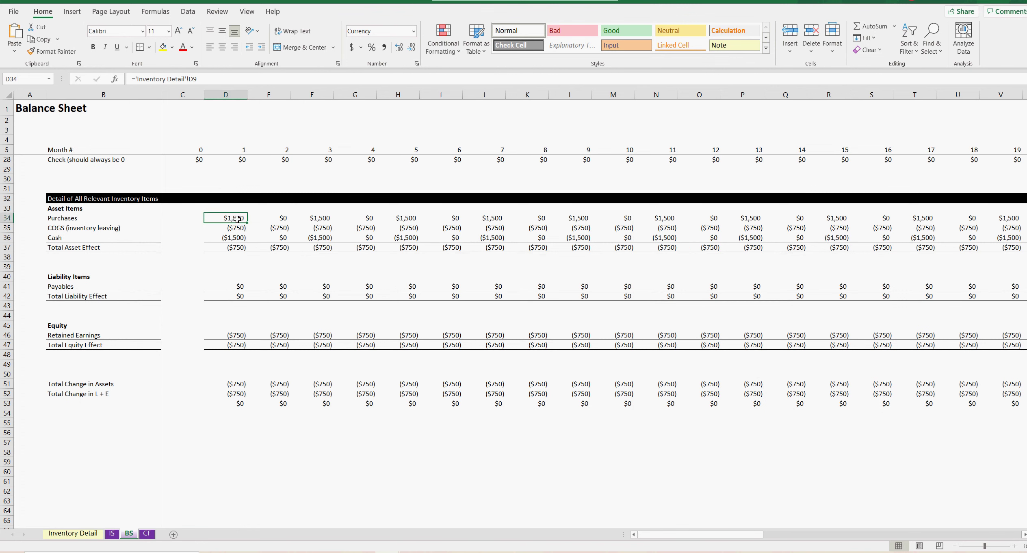
click(239, 228)
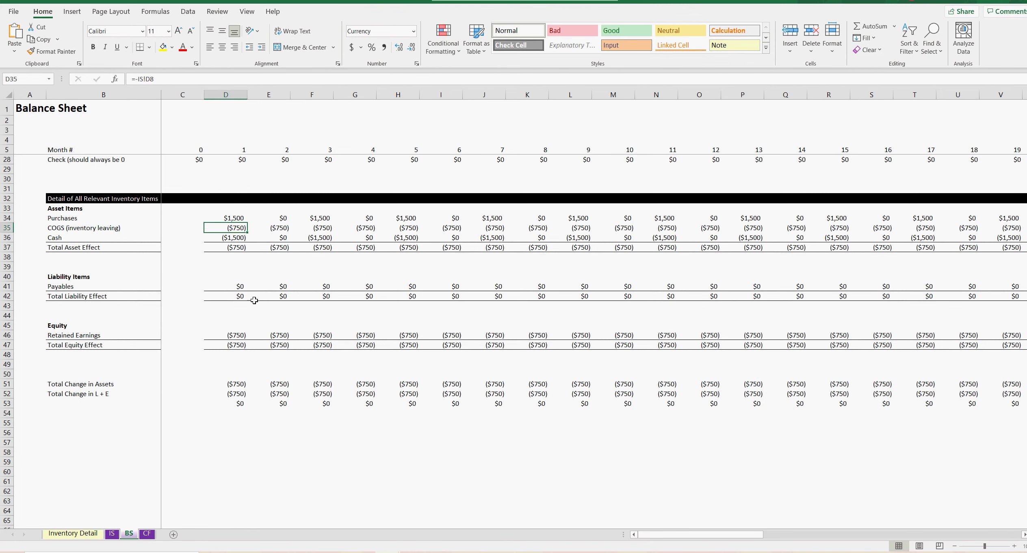
click(238, 248)
Compare the month 1 COGS and Retained Earnings entries, plus the total changes in assets and in L + E
click(231, 335)
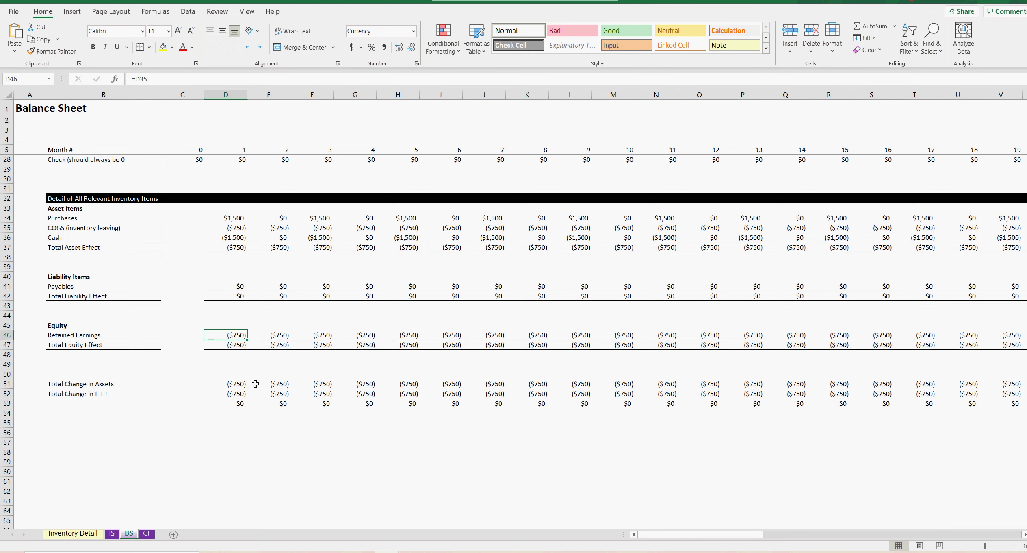
click(237, 228)
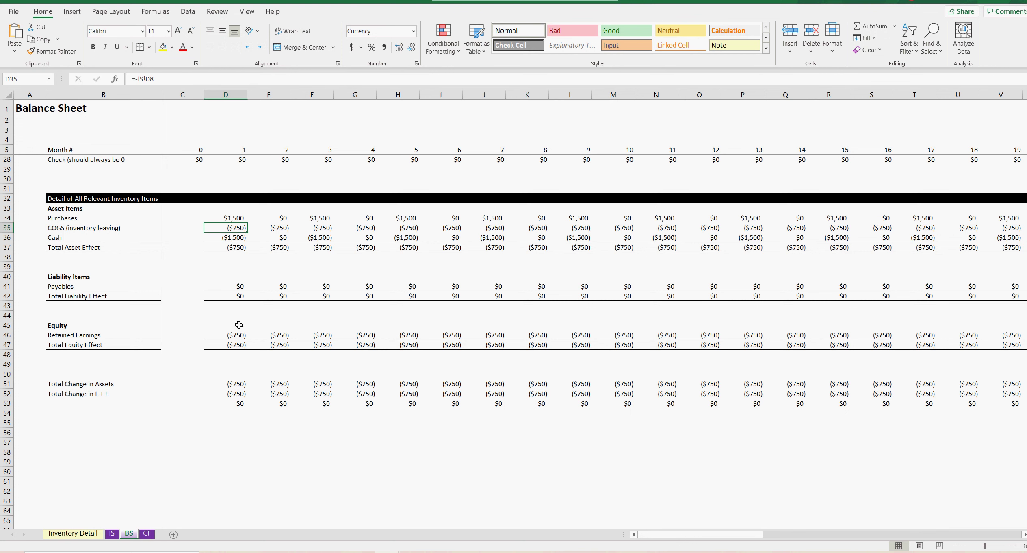
click(236, 336)
drag(240, 247, 237, 331)
click(239, 383)
key(Down)
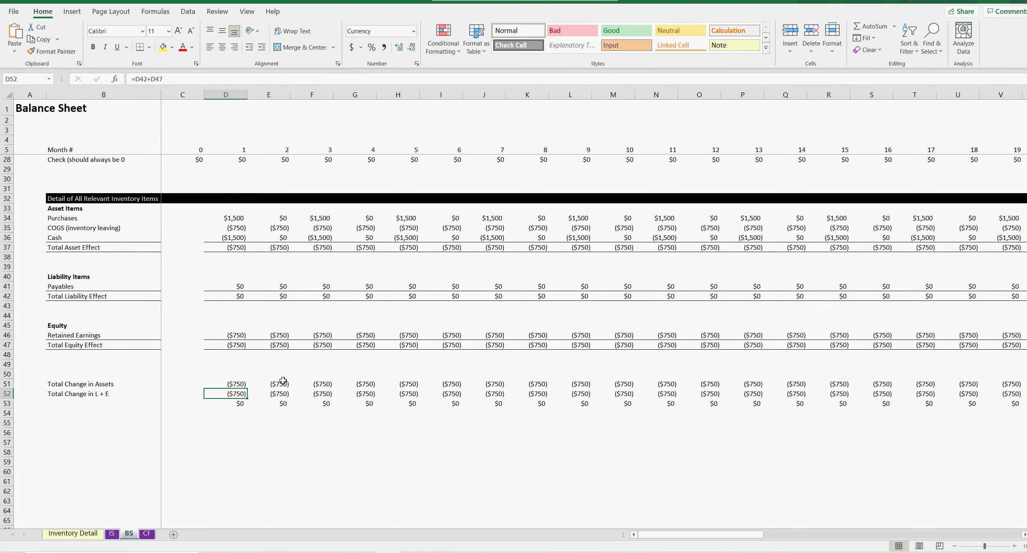
Set the % of Inventory Paid Up Front to 60% on the Inventory Detail sheet
click(87, 534)
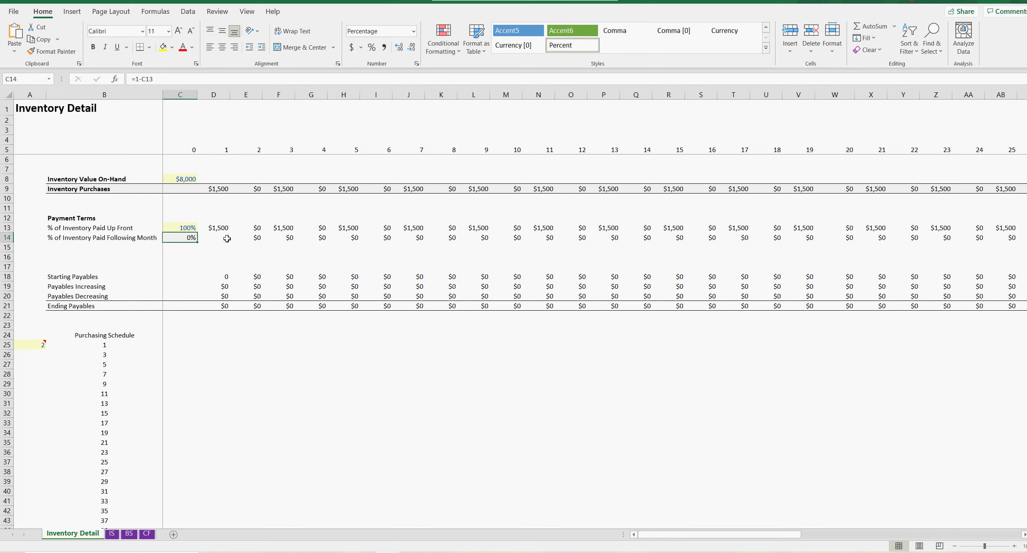
key(Up)
text(60)
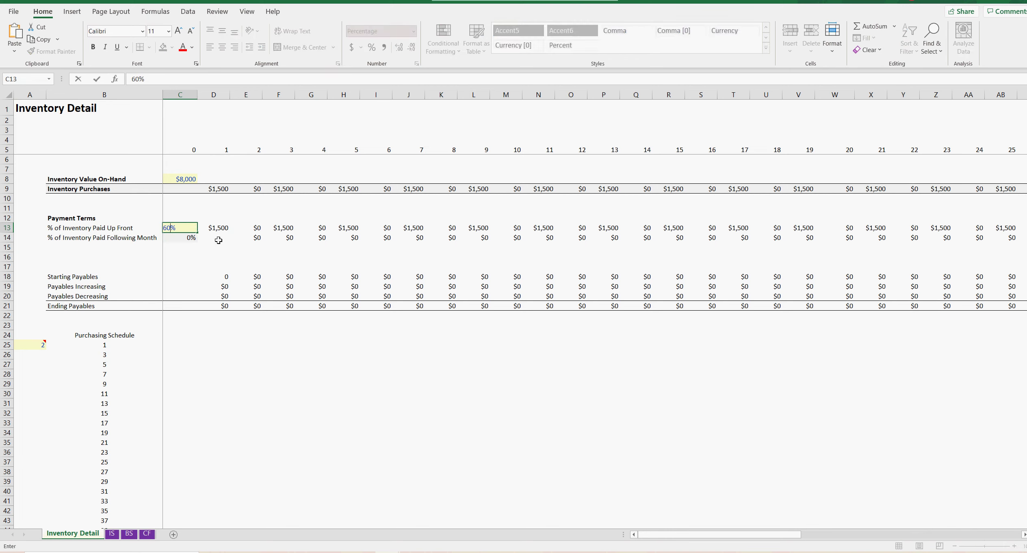
key(Return)
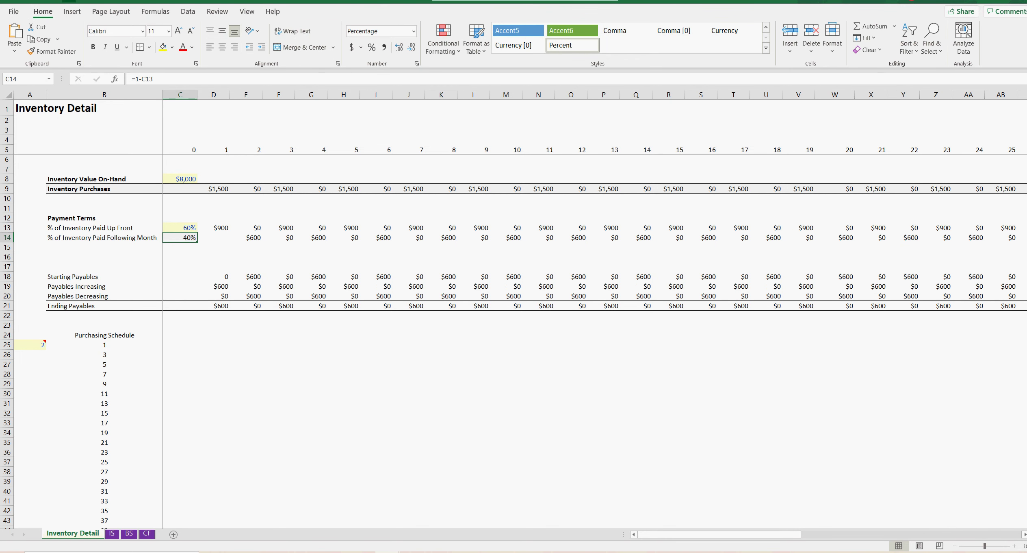
Review the on-hand inventory value, the month 1 purchases formula and the up-front and following-month payment rows
click(195, 179)
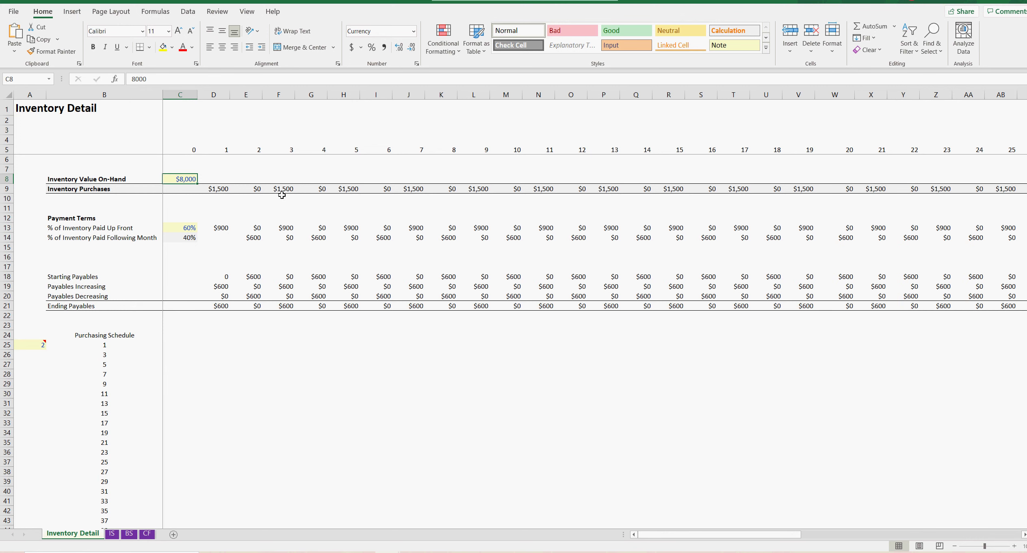
click(224, 189)
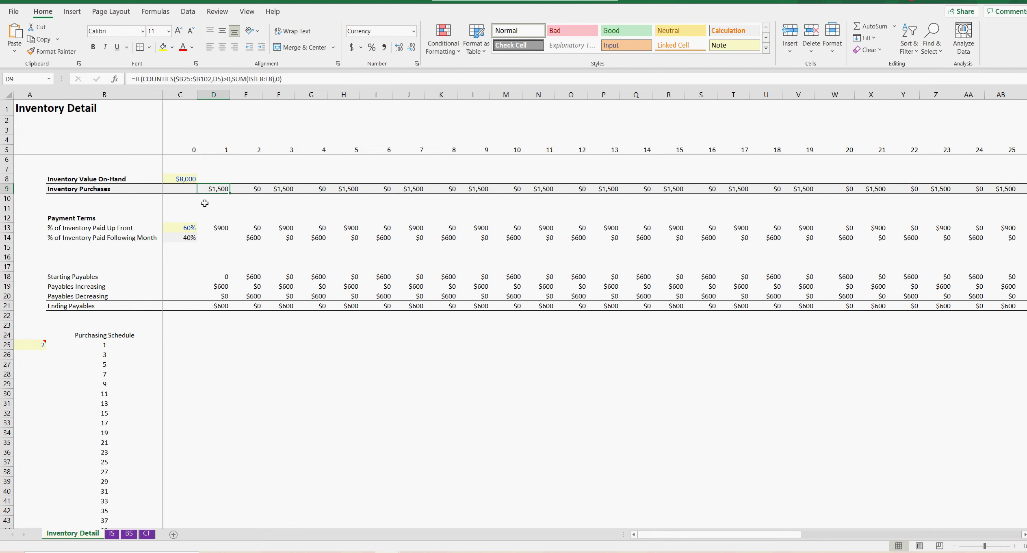
click(228, 229)
drag(230, 230, 540, 241)
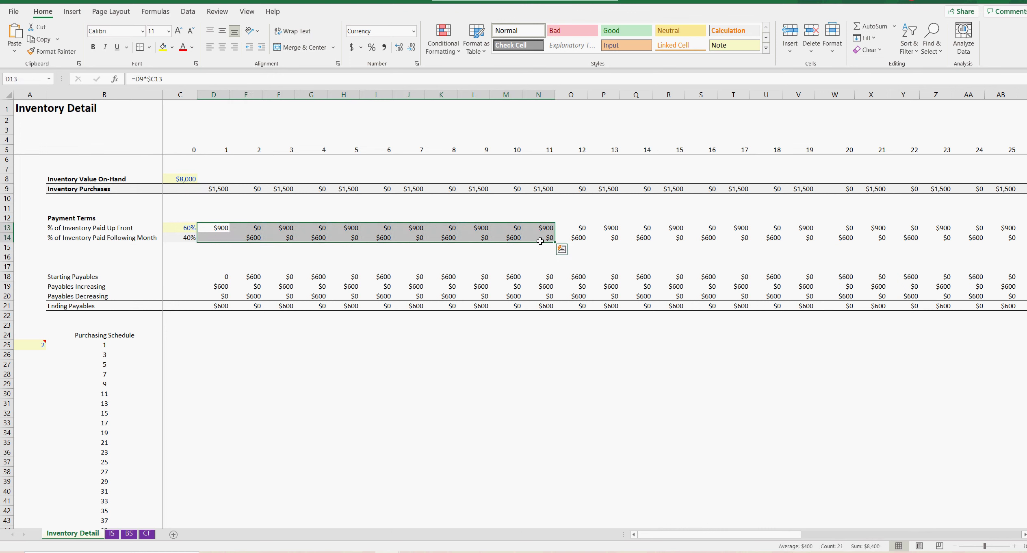
click(229, 231)
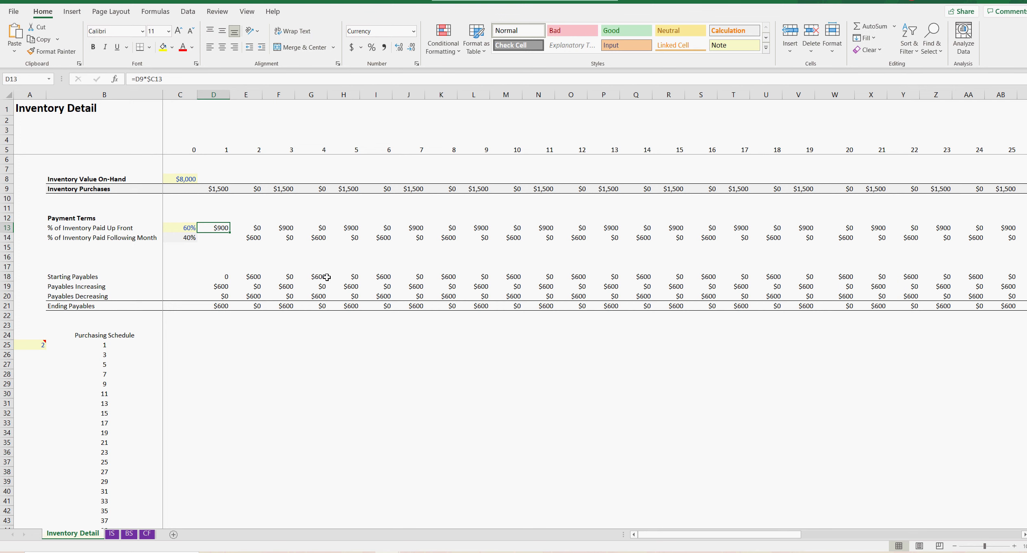
Inspect the Starting Payables cells for months 1 and 2
click(228, 278)
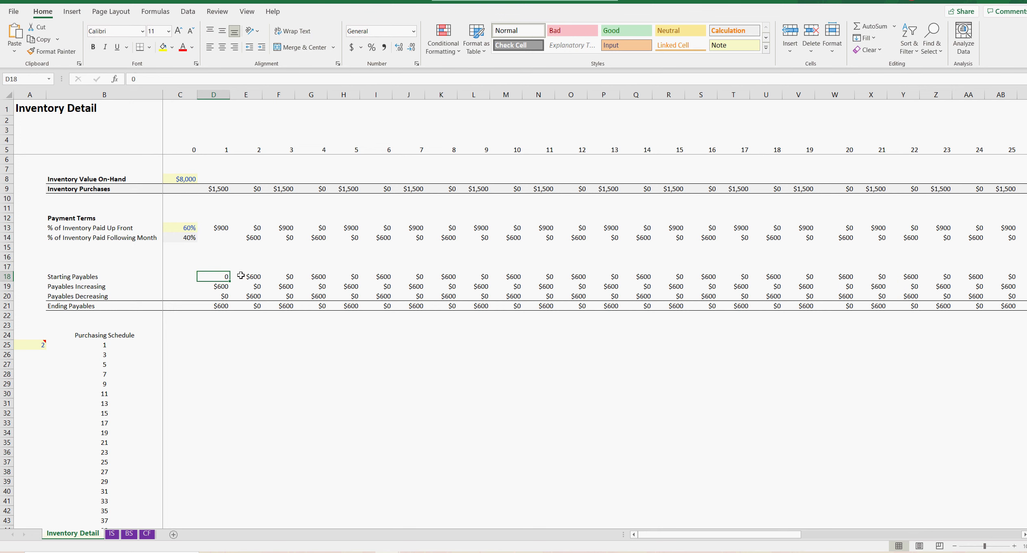
click(254, 276)
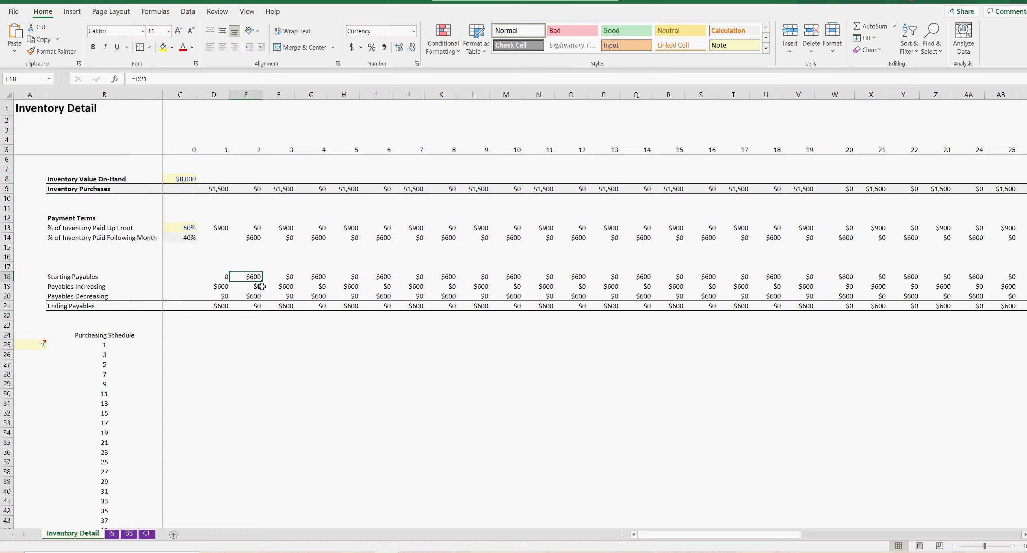